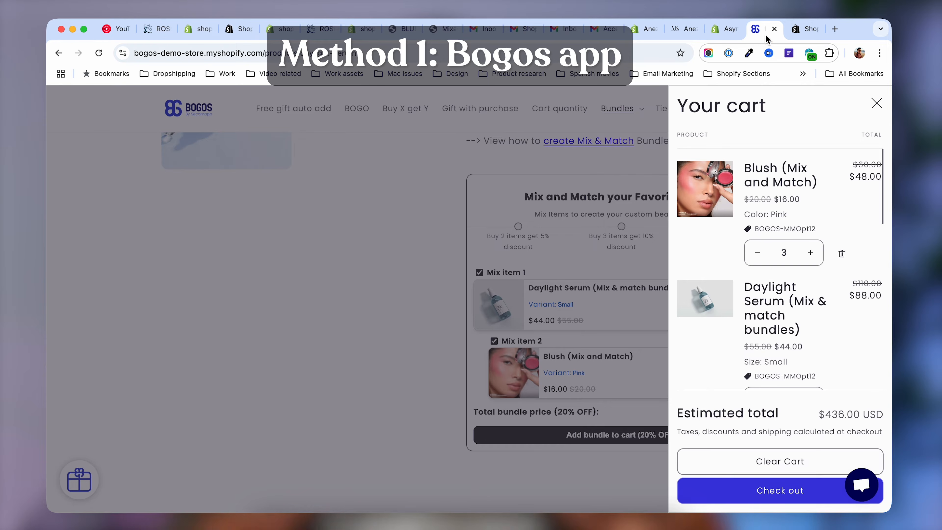
# In the Create Your Bundle widget, select one Blue Sky Bomb and two Coconut & Cream Bombs and add the selection to the cart
pyautogui.click(805, 29)
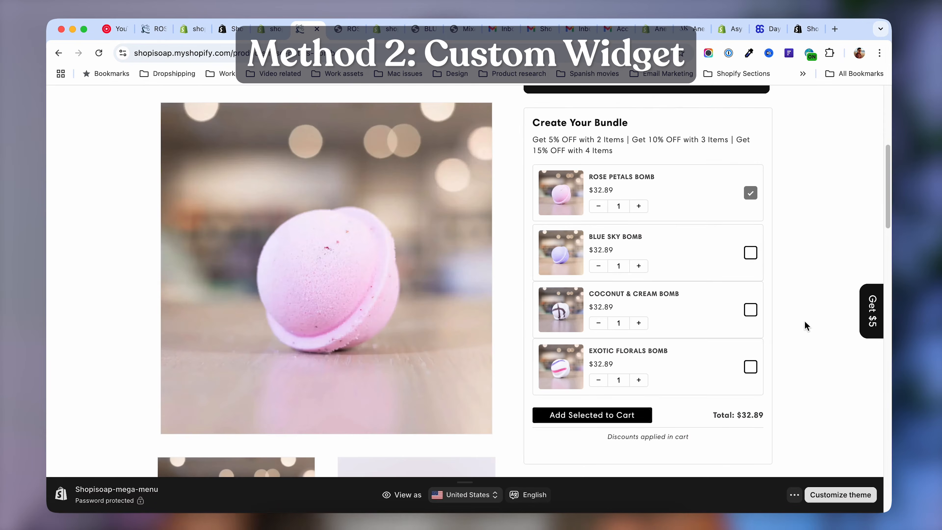
pyautogui.click(750, 253)
pyautogui.click(639, 324)
pyautogui.click(751, 309)
pyautogui.scroll(-2, 742, 312)
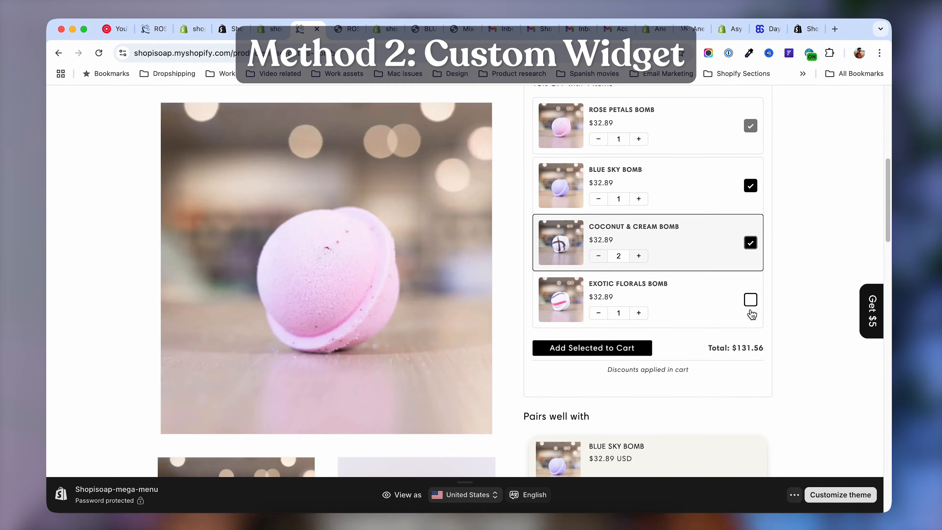
pyautogui.click(606, 350)
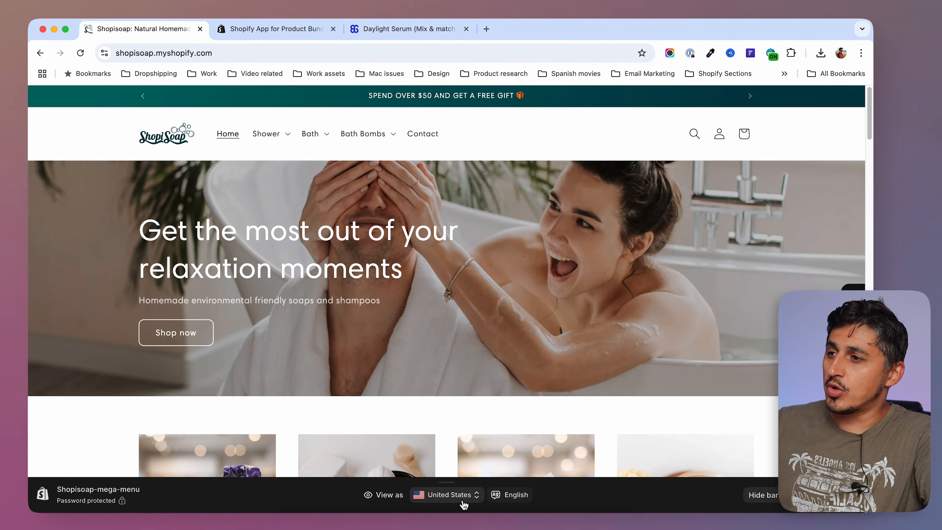
# Open the Blue Sky Bomb product page from the Summer-Inspired Bath Bombs collection on the ShopiSoap storefront
pyautogui.scroll(-3, 586, 342)
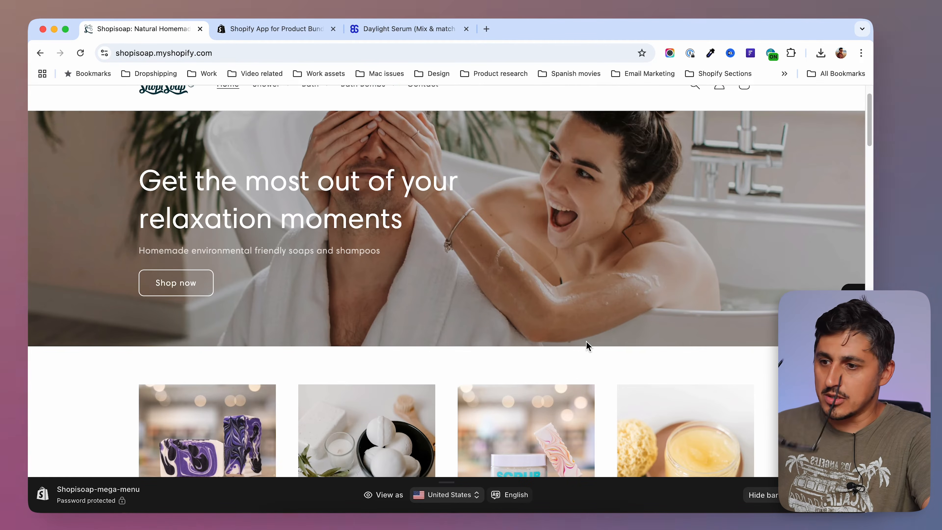
pyautogui.scroll(-3, 586, 347)
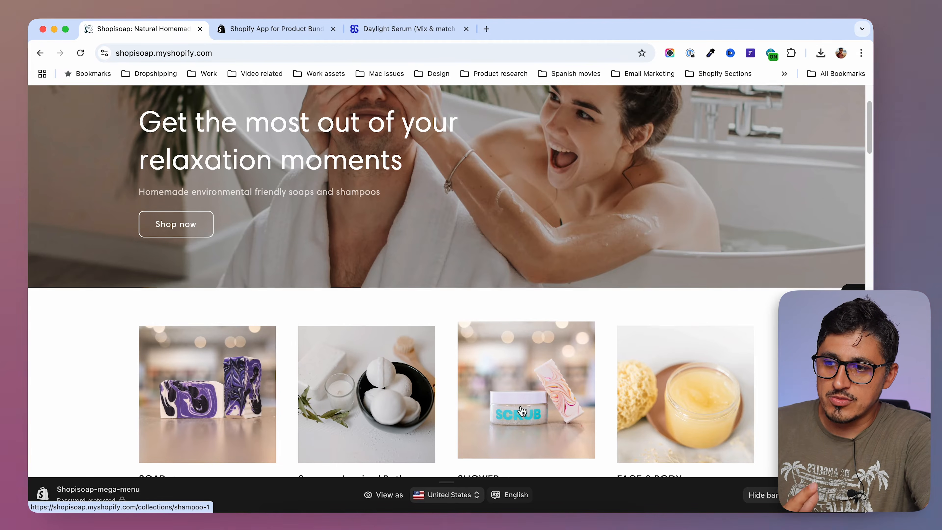
pyautogui.scroll(-3, 522, 410)
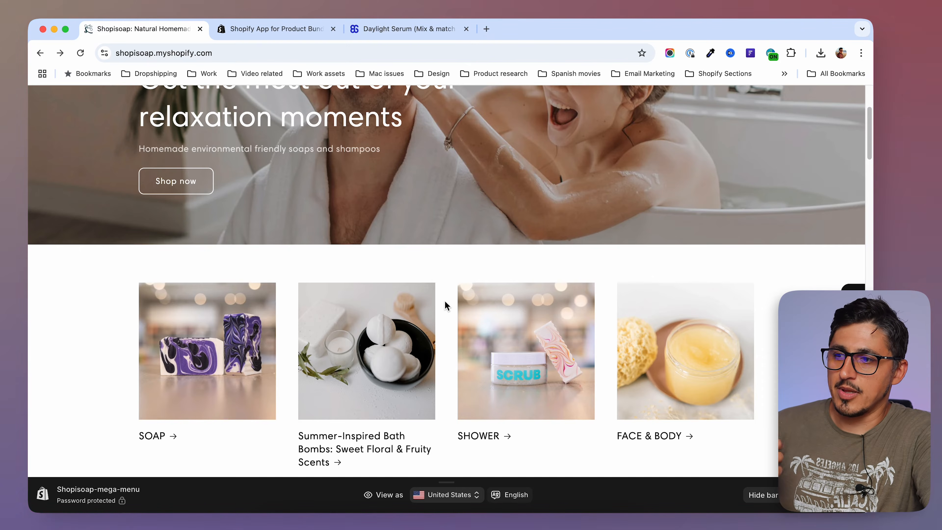
pyautogui.click(392, 316)
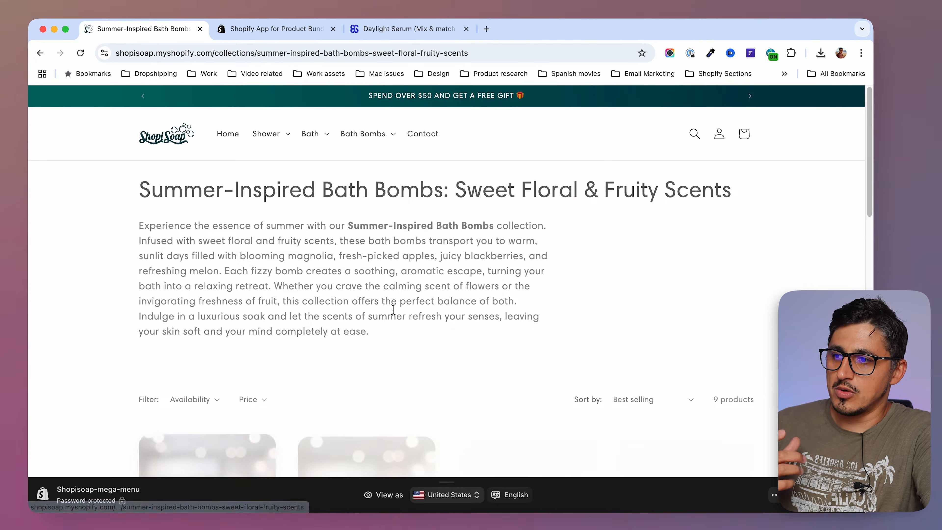
pyautogui.scroll(-5, 590, 290)
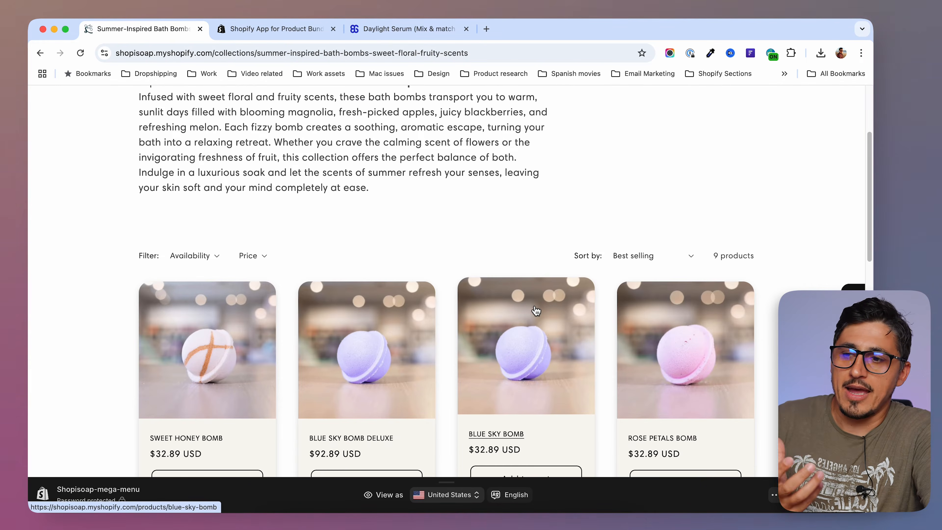
pyautogui.scroll(-2, 536, 309)
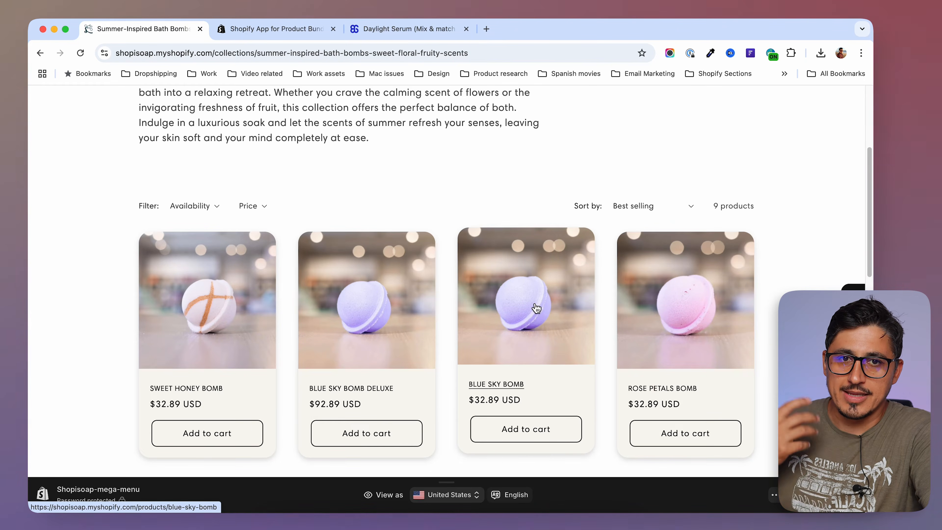
pyautogui.click(513, 294)
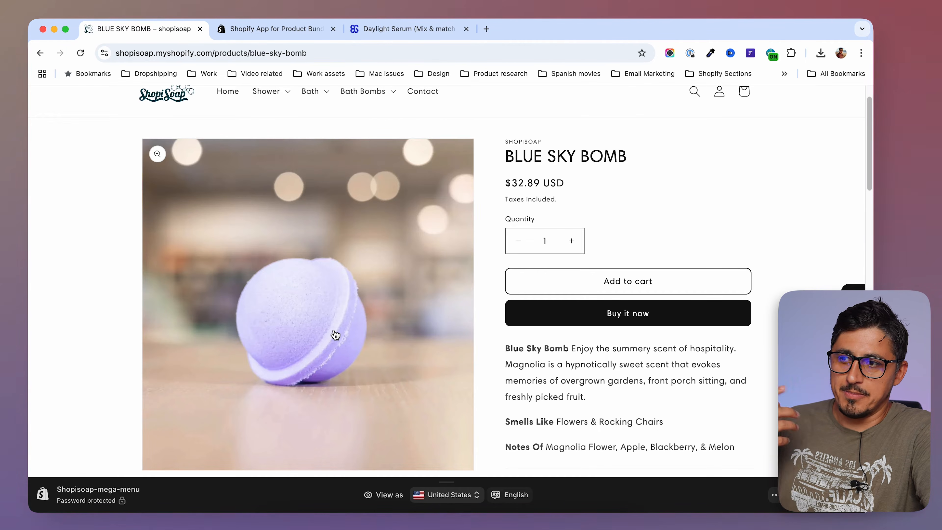
# Look over the Blue Sky Bomb product page, including its purchase options and description
pyautogui.scroll(2, 487, 353)
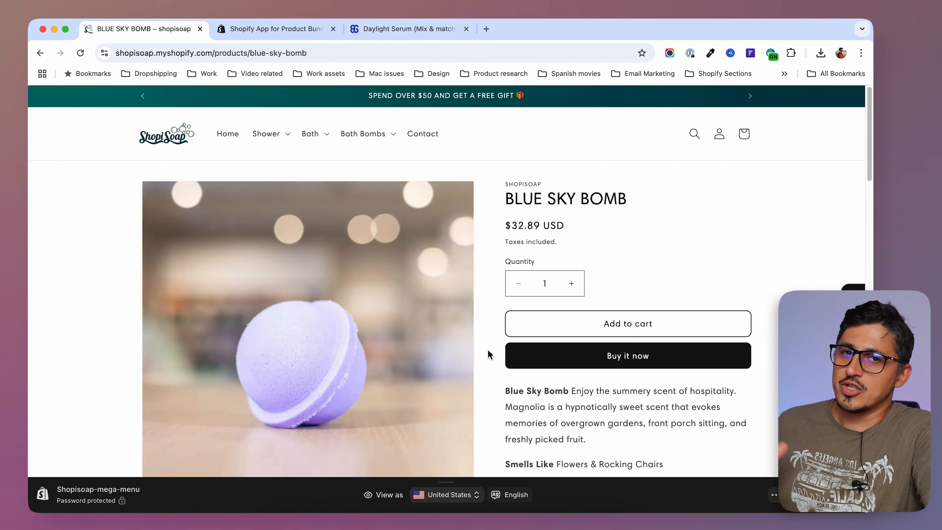
pyautogui.scroll(-3, 489, 354)
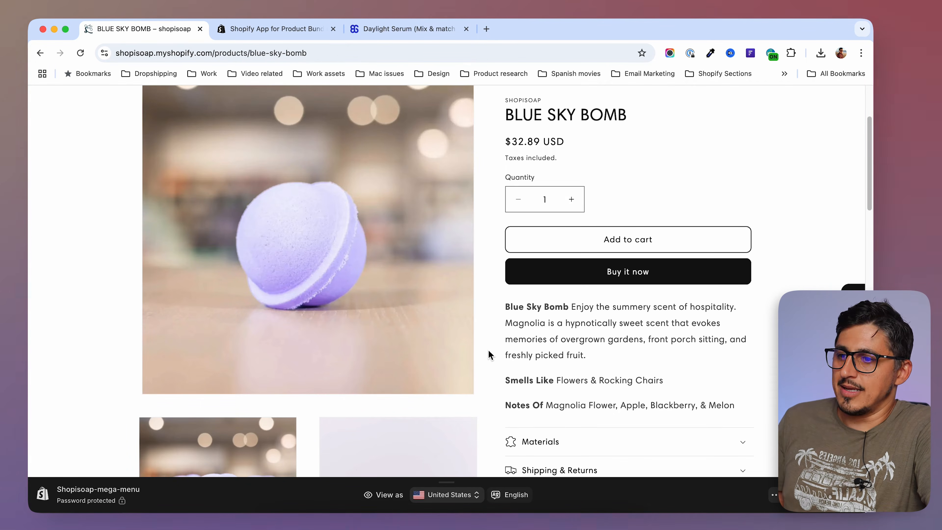
pyautogui.scroll(1, 489, 355)
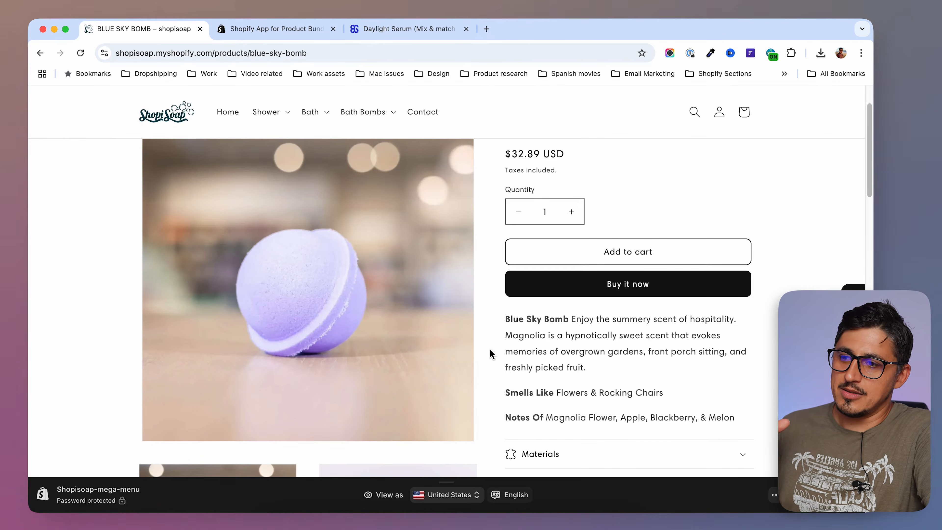
pyautogui.scroll(-1, 490, 355)
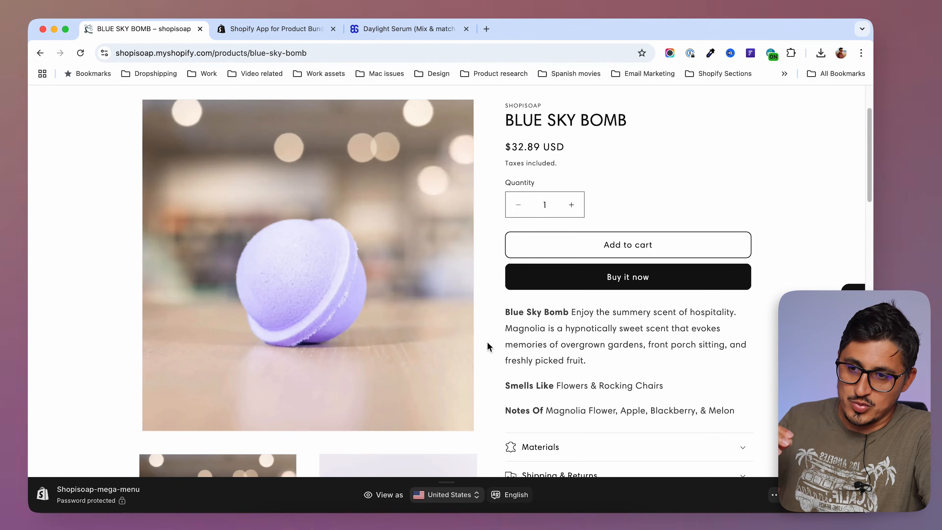
pyautogui.scroll(3, 488, 339)
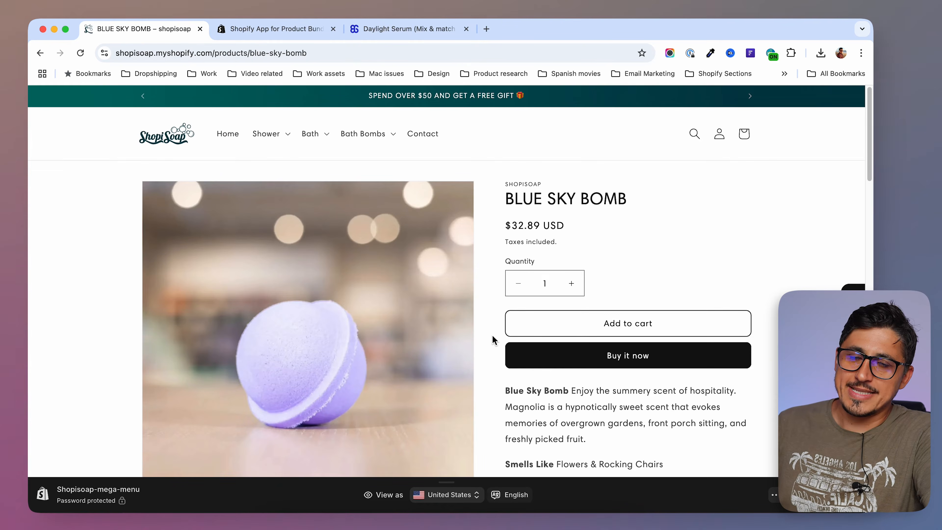
pyautogui.scroll(-2, 493, 335)
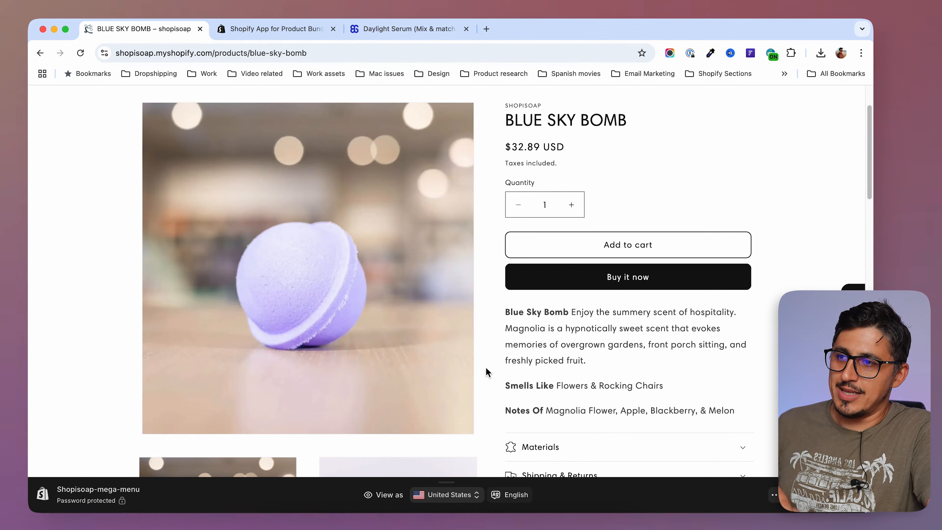
# Examine the Mix and Match bundle widget with its discount tiers and items on the BOGOS demo store's Daylight Serum page
pyautogui.click(396, 36)
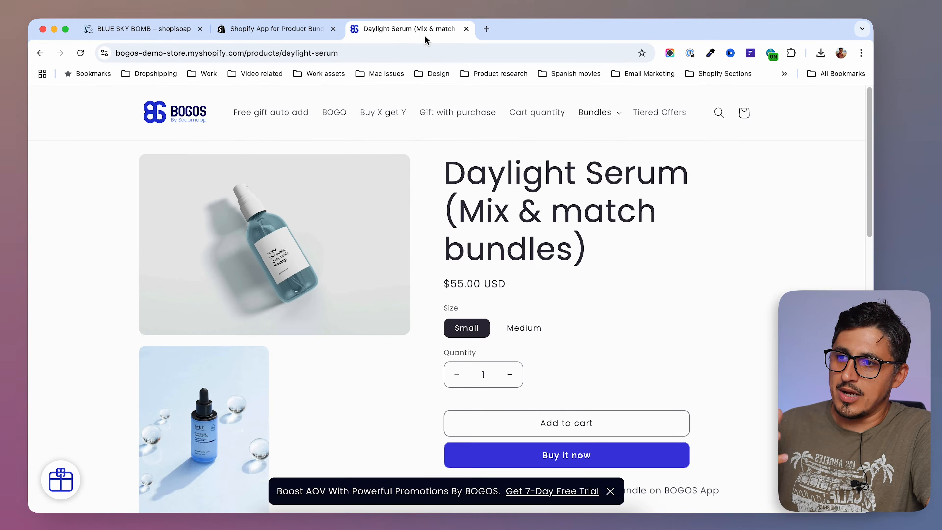
pyautogui.scroll(-5, 760, 278)
pyautogui.scroll(4, 742, 275)
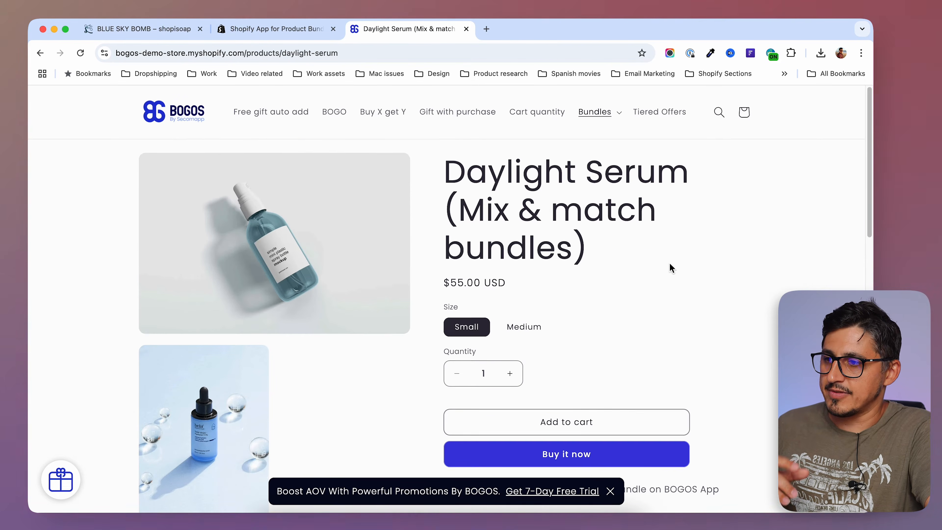
pyautogui.scroll(-8, 658, 336)
pyautogui.scroll(-2, 599, 323)
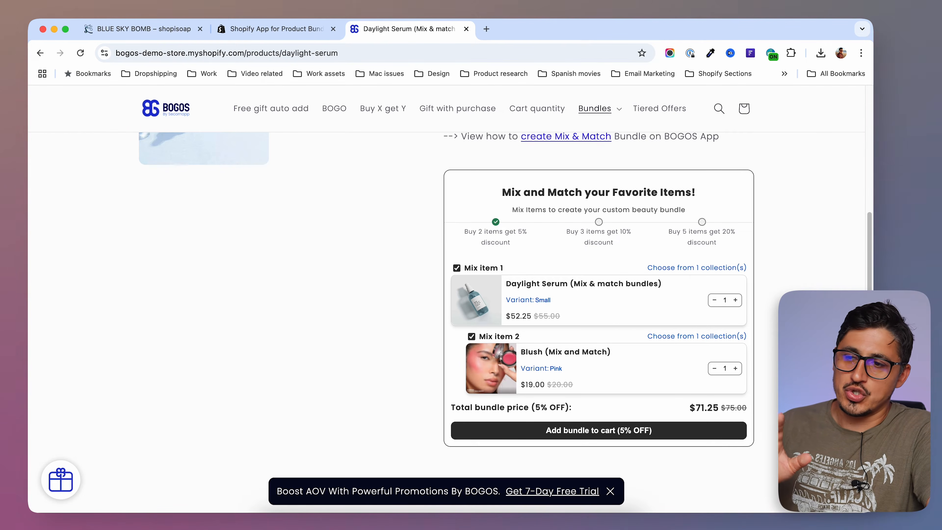
pyautogui.scroll(10, 609, 300)
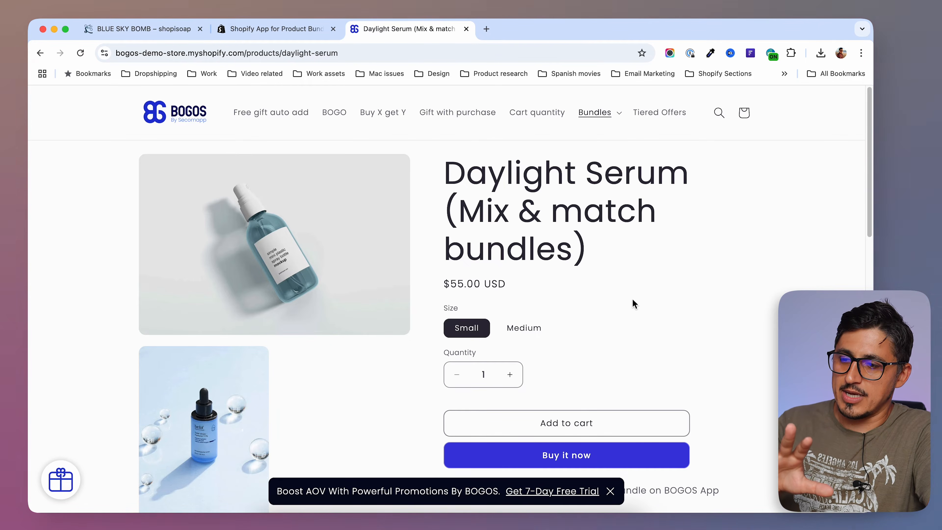
pyautogui.scroll(-8, 601, 301)
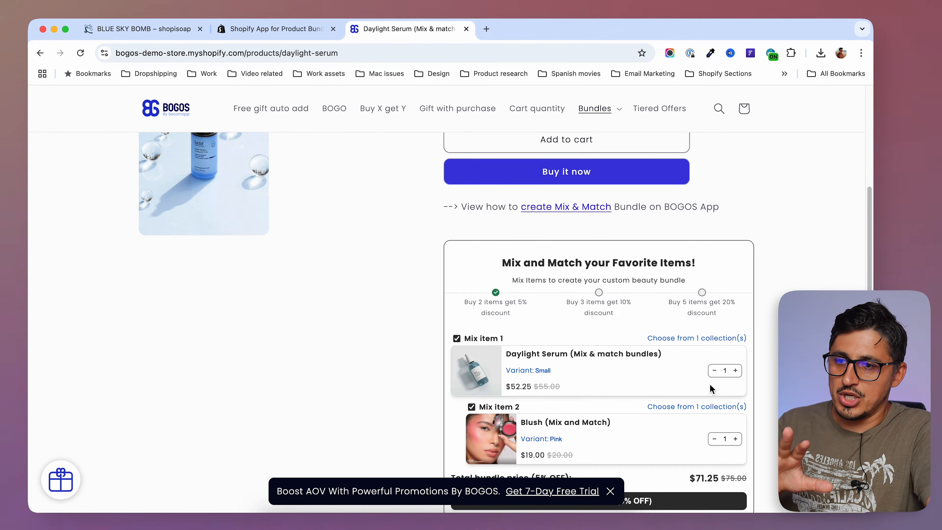
pyautogui.click(511, 355)
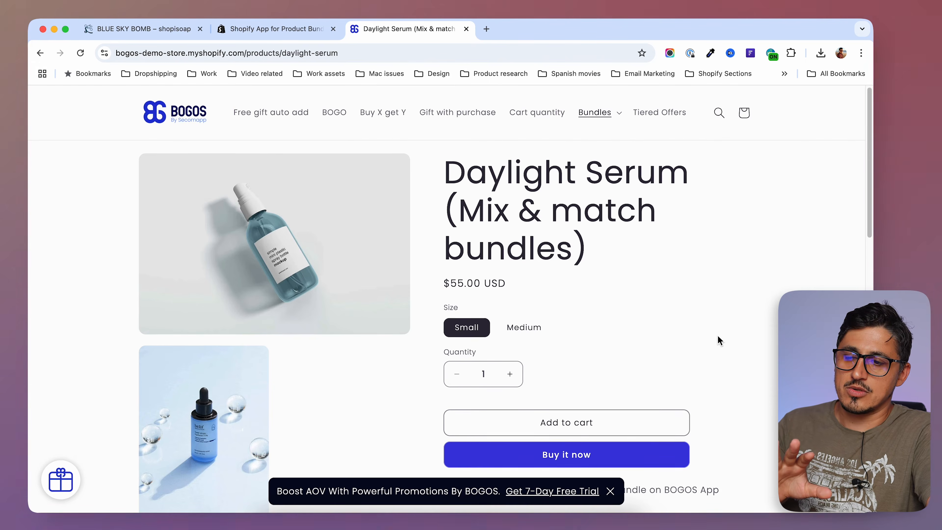
pyautogui.scroll(-8, 718, 335)
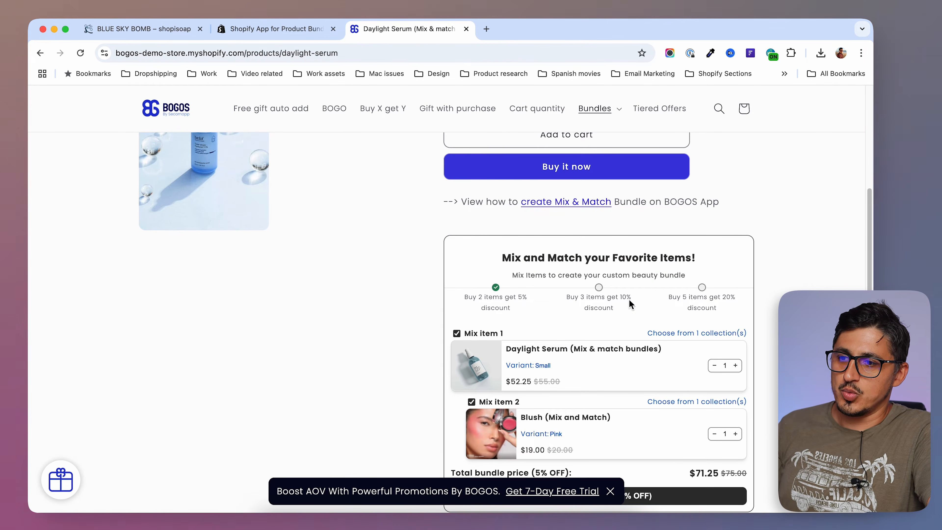
pyautogui.scroll(-2, 629, 299)
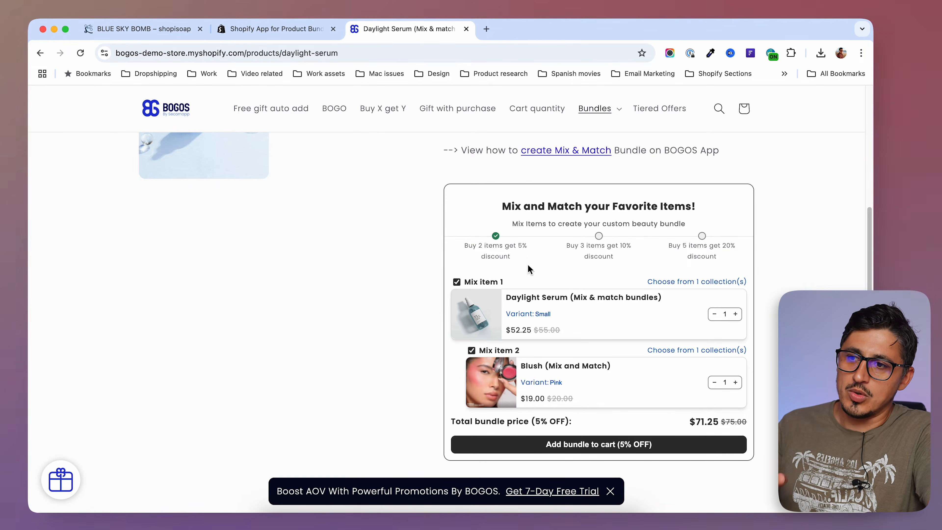
pyautogui.scroll(-2, 626, 281)
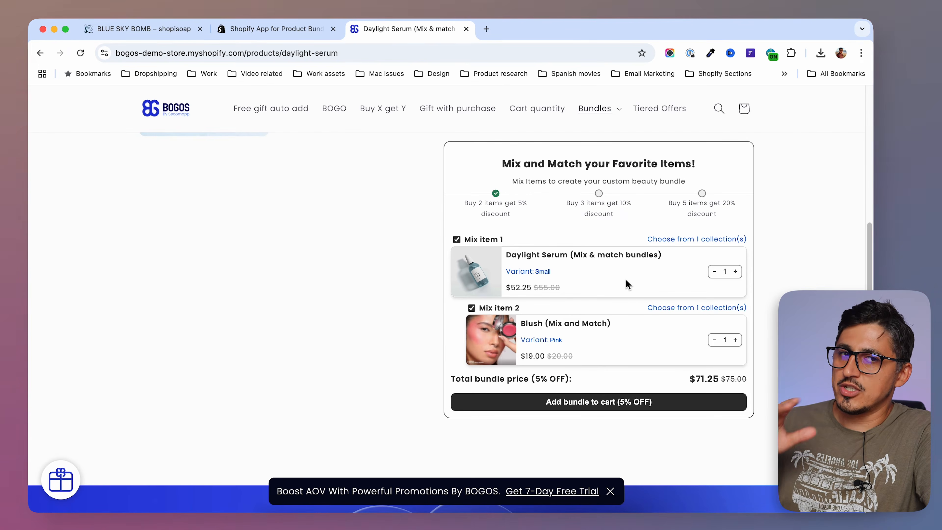
# Set the Daylight Serum quantity to 4 in the Mix and Match bundle, add the bundle to the cart and review the cart
pyautogui.click(735, 272)
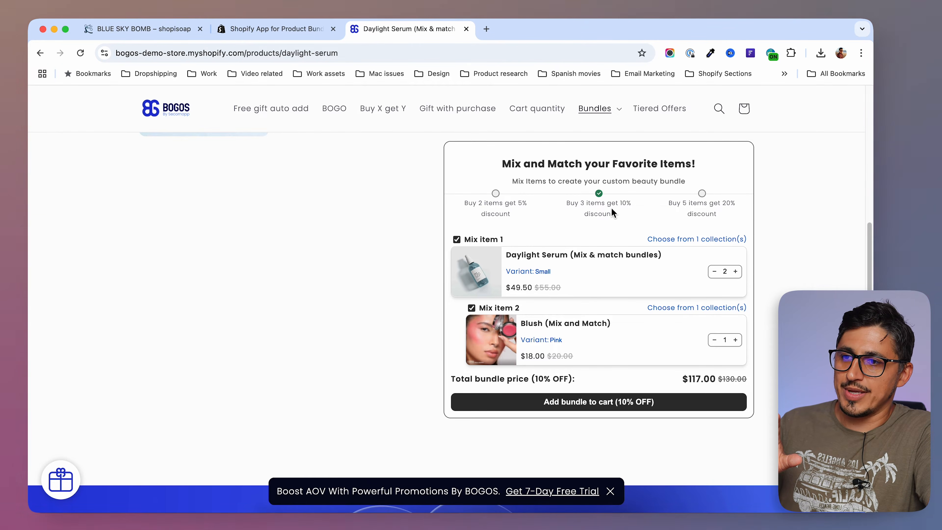
pyautogui.click(735, 271)
pyautogui.click(735, 271)
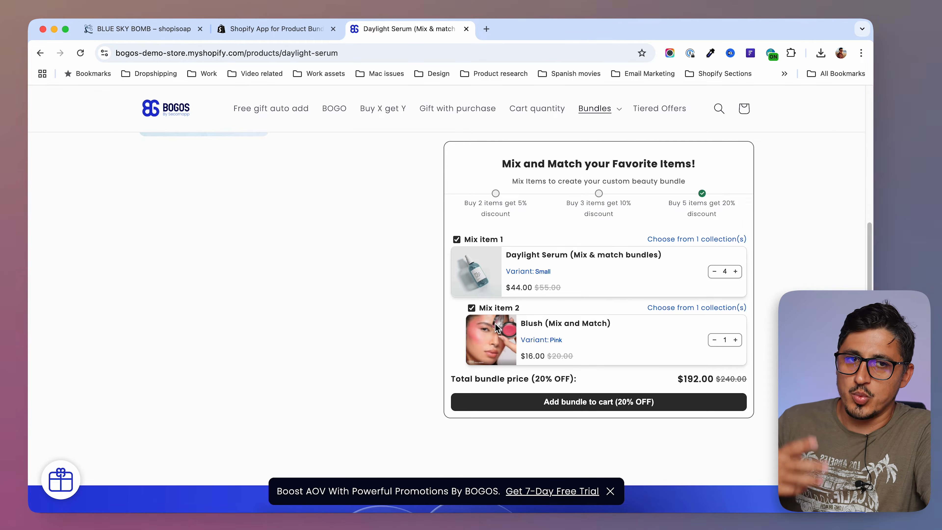
pyautogui.click(612, 408)
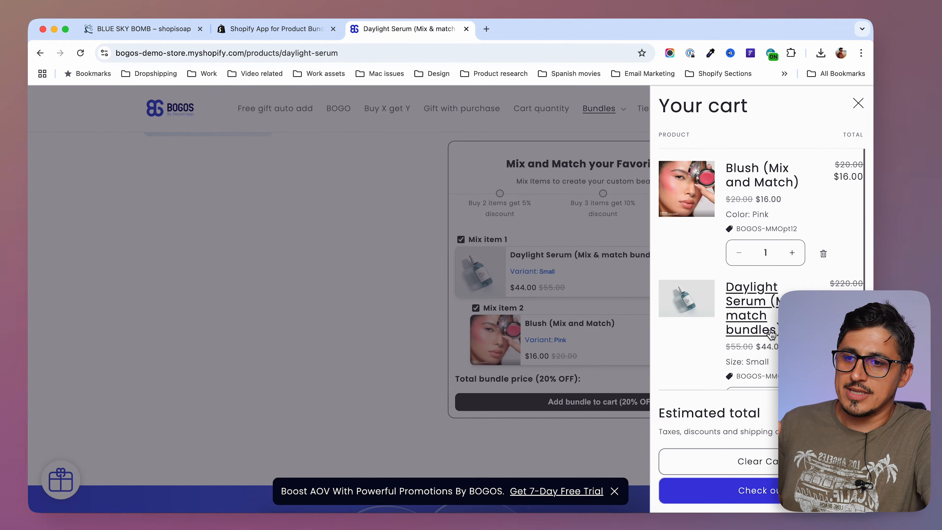
pyautogui.scroll(-2, 768, 326)
pyautogui.scroll(2, 767, 327)
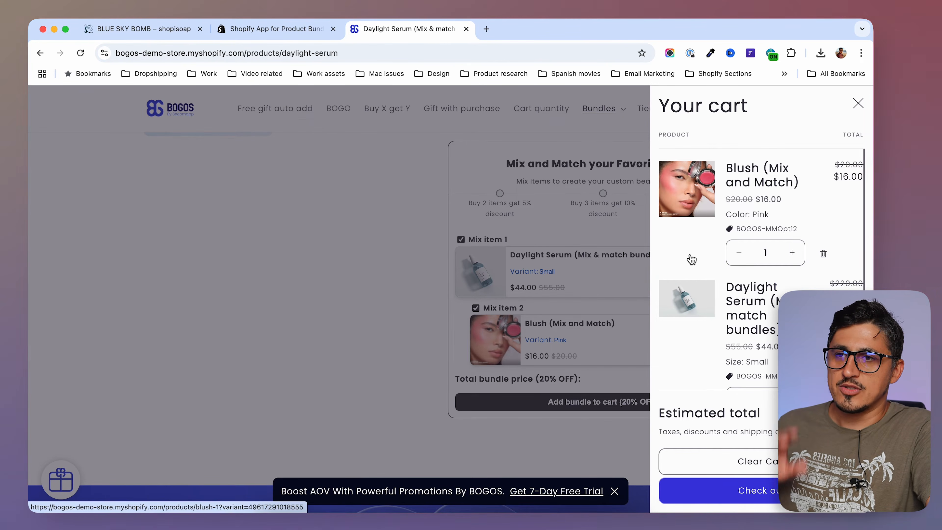
pyautogui.click(405, 259)
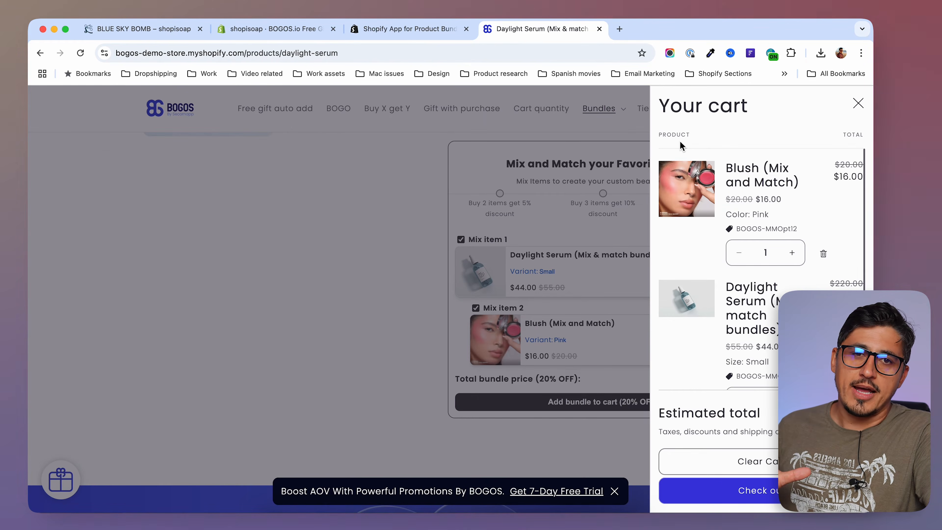
# Start the BOGOS.io Free Gift onboarding in the Shopify admin and enable its app embed in the live theme, saving the theme
pyautogui.click(393, 28)
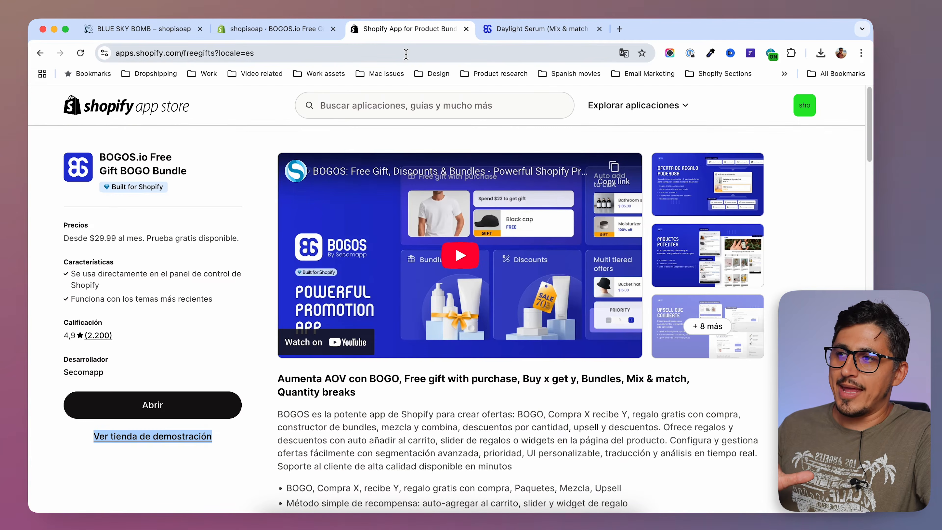
pyautogui.click(287, 30)
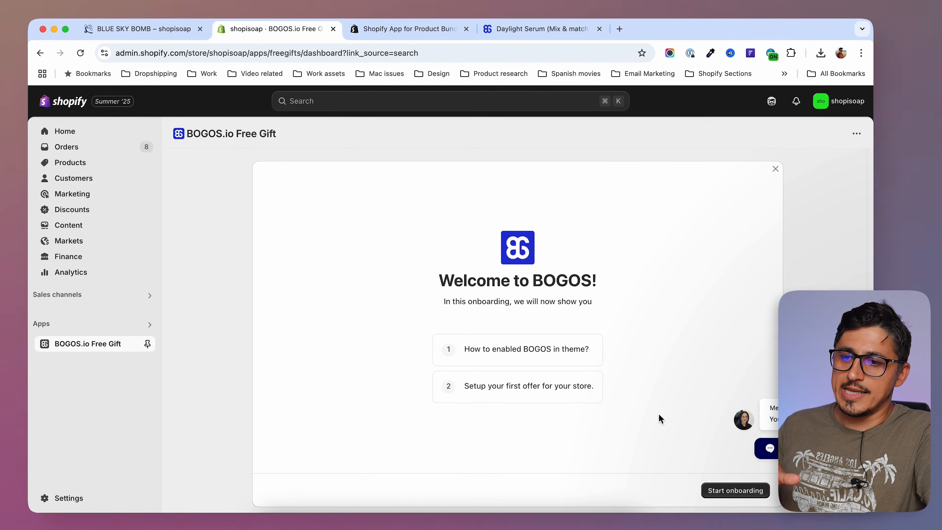
pyautogui.click(746, 497)
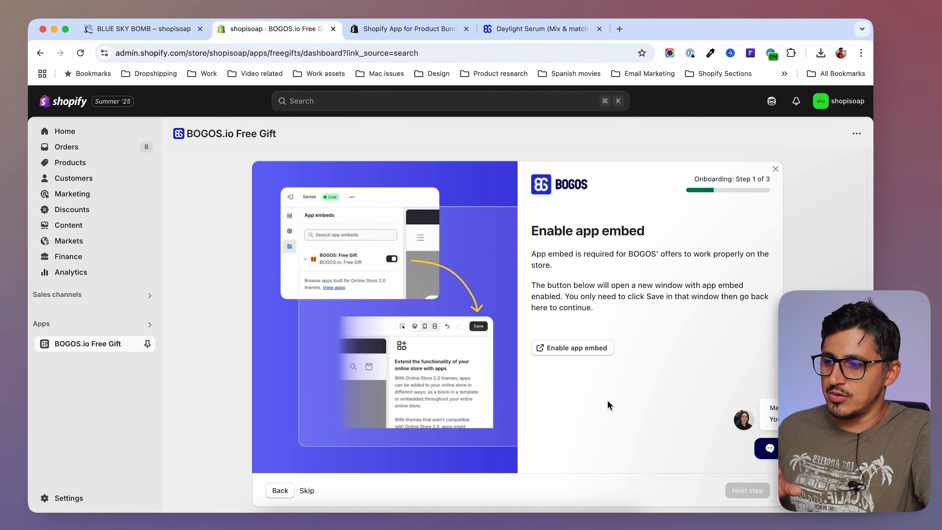
pyautogui.click(580, 357)
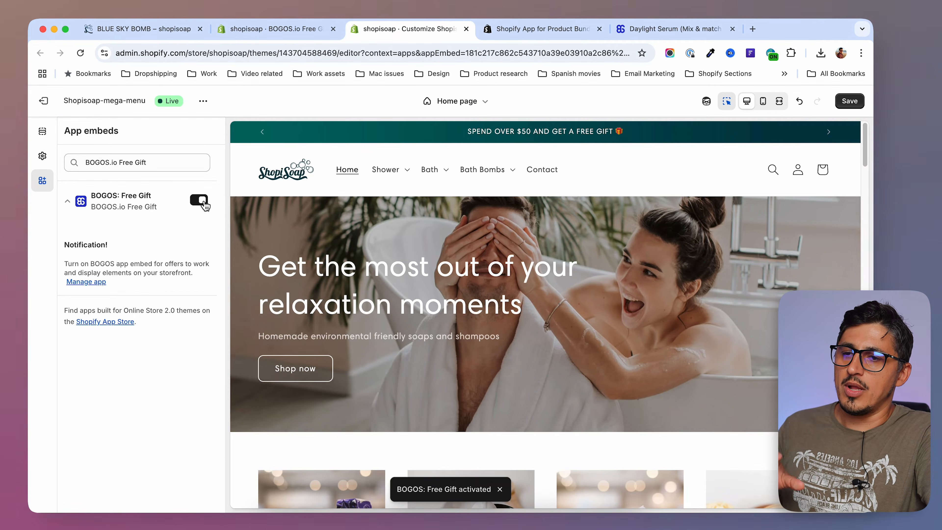
pyautogui.click(849, 101)
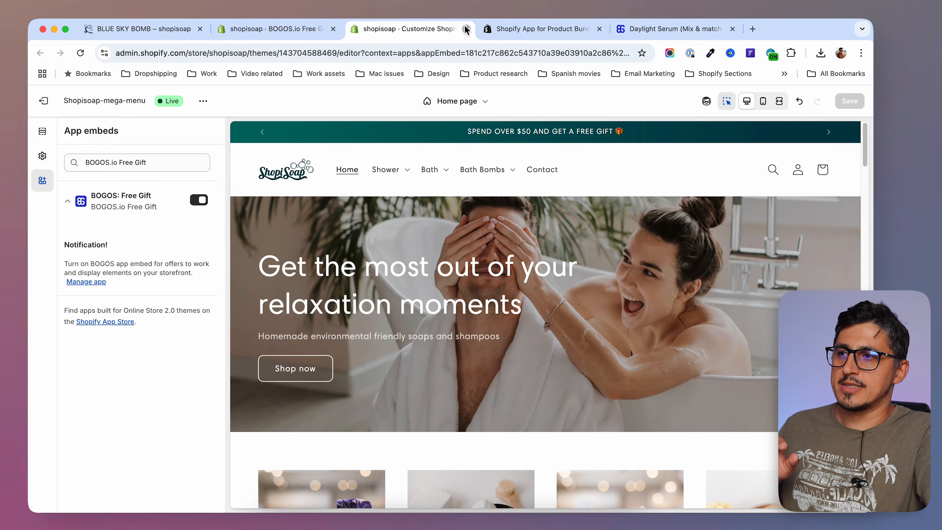
# Close the theme editor, continue through the remaining BOGOS onboarding and start an offer from the Mix and match bundle template
pyautogui.click(466, 29)
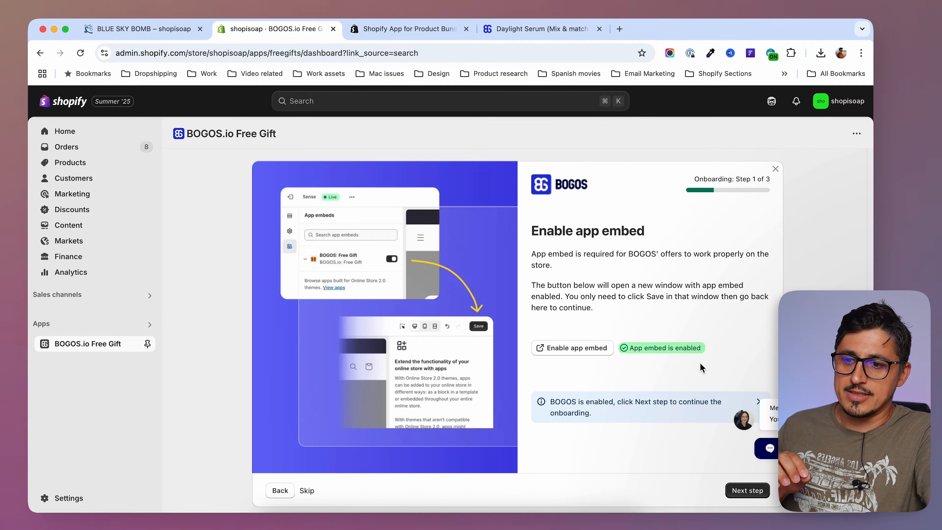
pyautogui.click(747, 491)
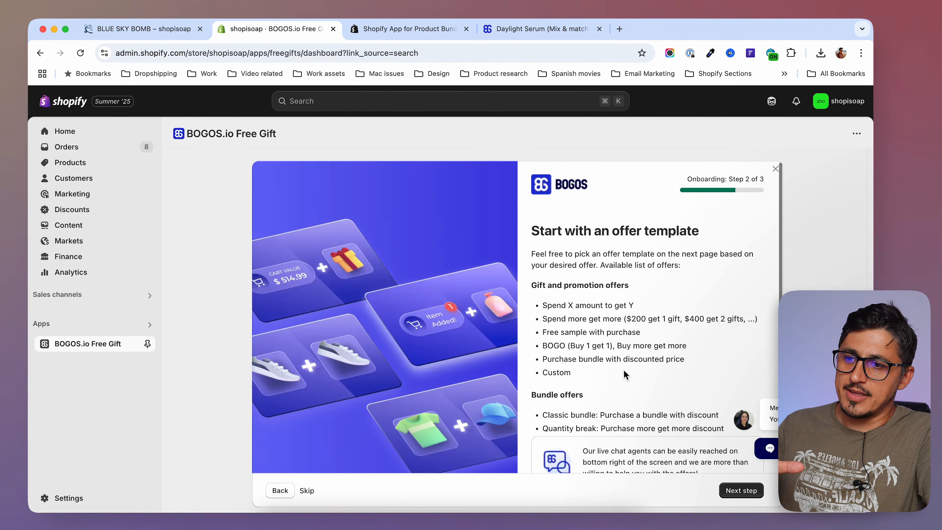
pyautogui.scroll(-3, 623, 369)
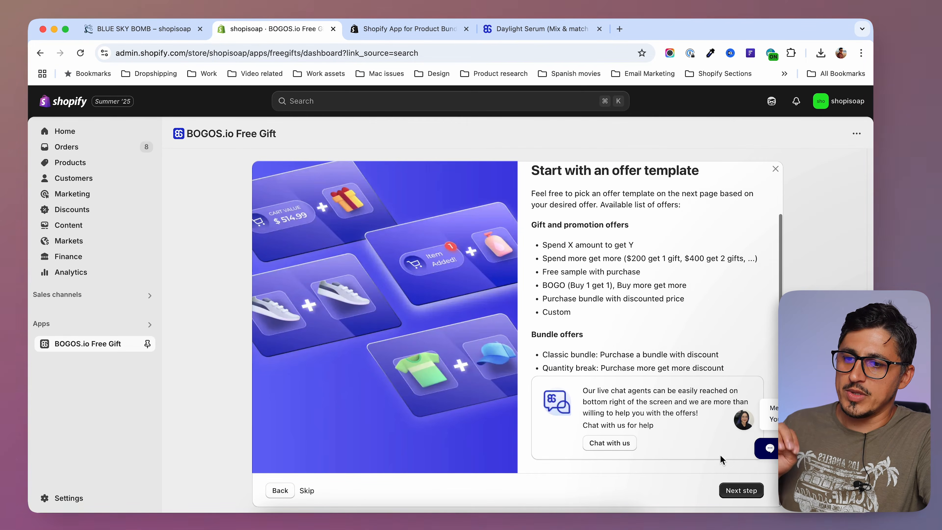
pyautogui.click(747, 498)
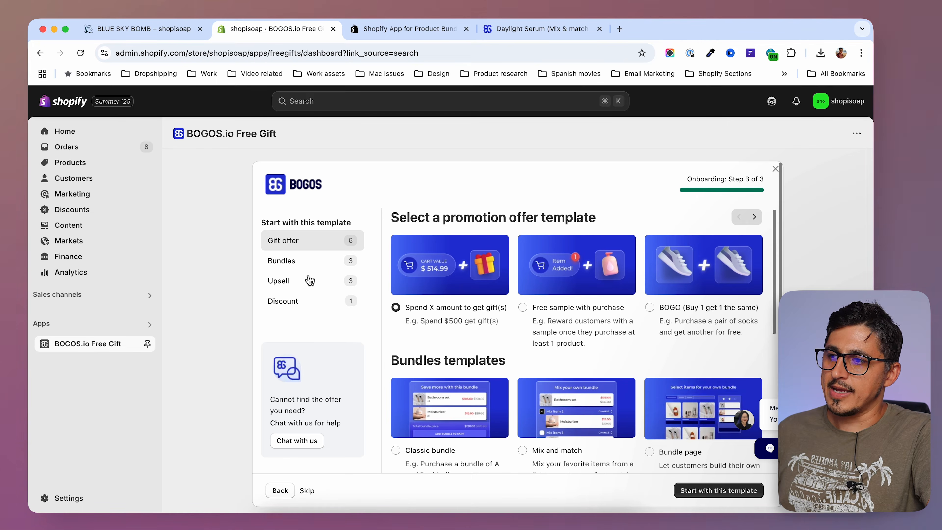
pyautogui.click(288, 266)
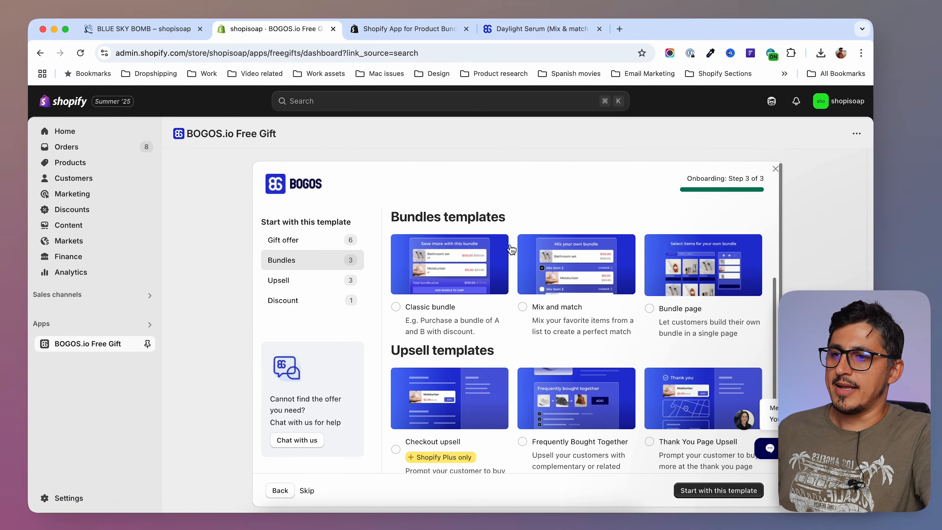
pyautogui.click(523, 309)
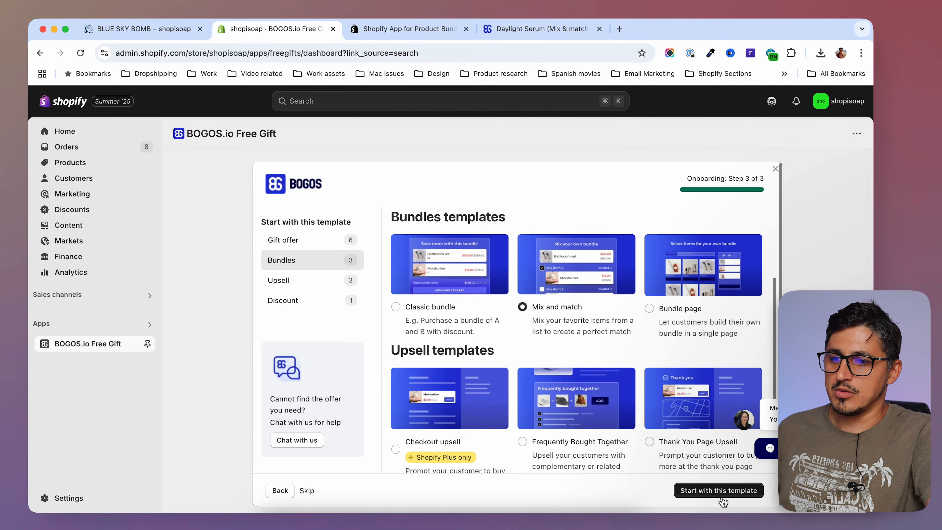
pyautogui.click(732, 499)
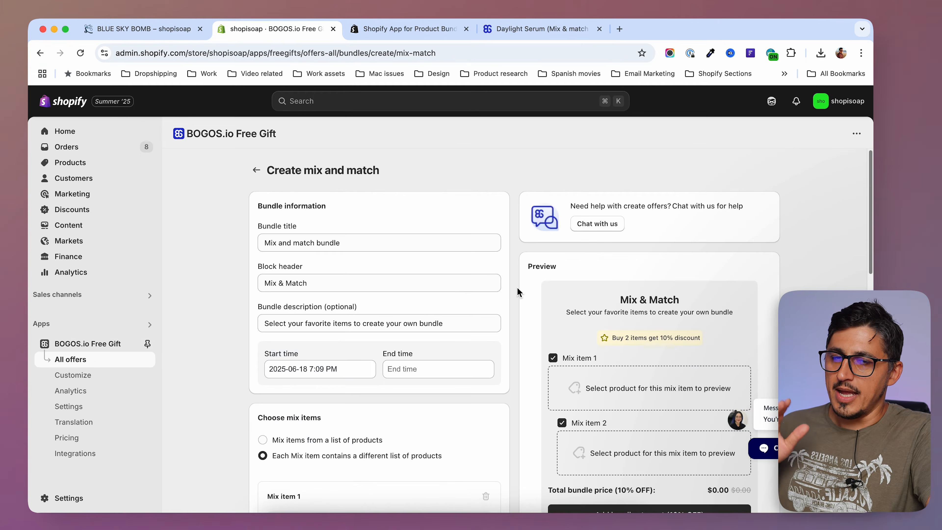
# Set the bundle title to "Bath bombs and scubs" and the block header to "Mix and Match your Favorite Bath Items"
pyautogui.scroll(-3, 520, 297)
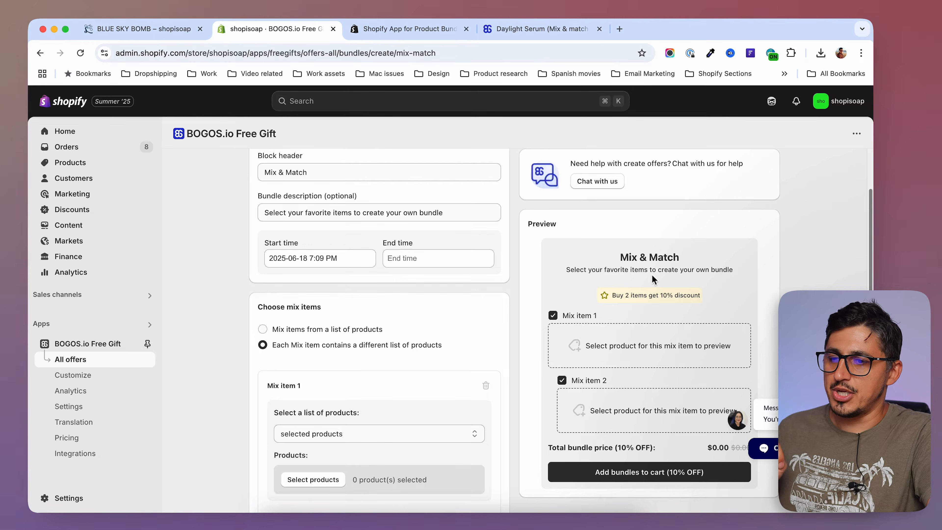
pyautogui.scroll(3, 611, 342)
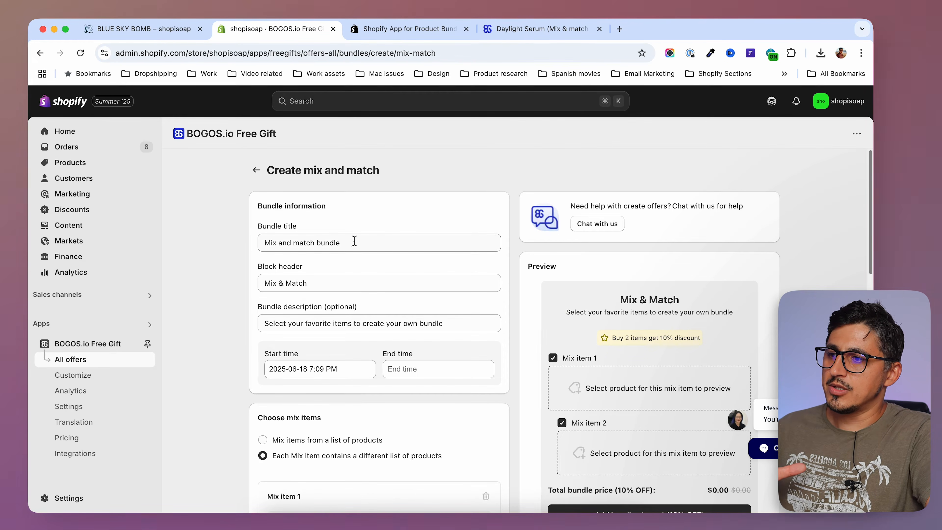
pyautogui.moveTo(354, 241); pyautogui.dragTo(232, 238)
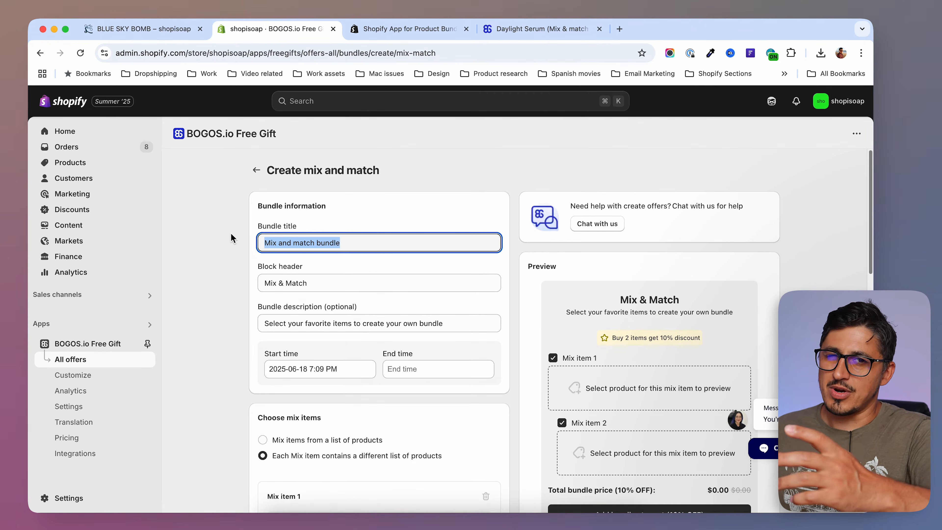
pyautogui.write('Bath bombs and scubs')
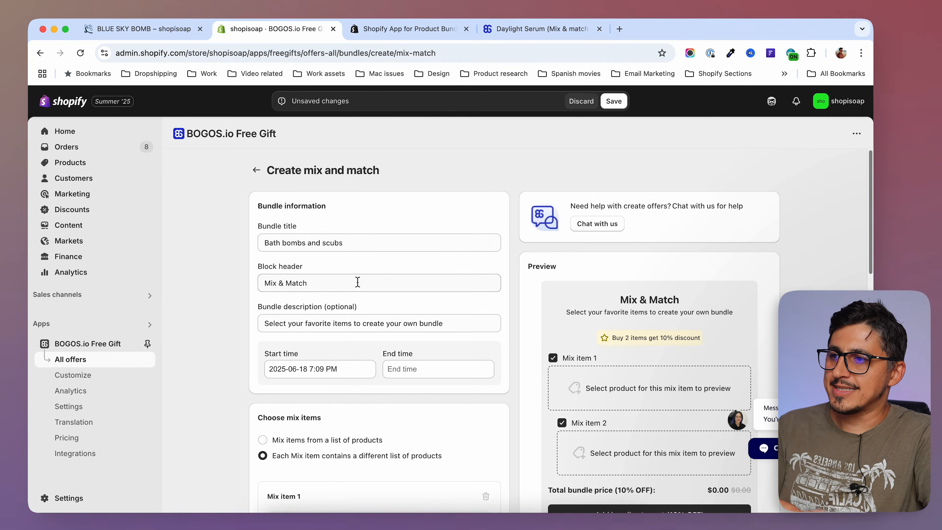
pyautogui.click(352, 284)
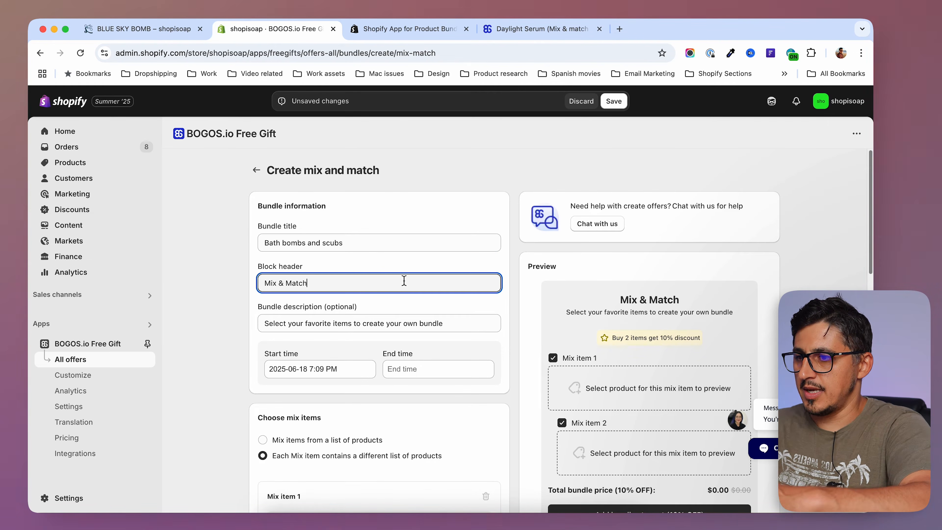
pyautogui.moveTo(399, 283); pyautogui.dragTo(270, 285)
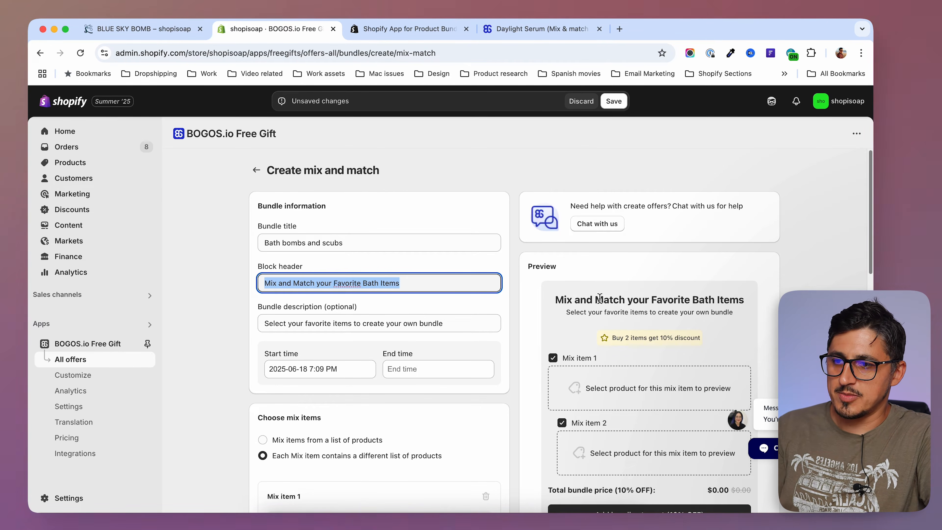
# Replace the bundle description with "Pick your go-to bath essentials and mix them into a custom relaxation bundle just for you."
pyautogui.scroll(-2, 390, 315)
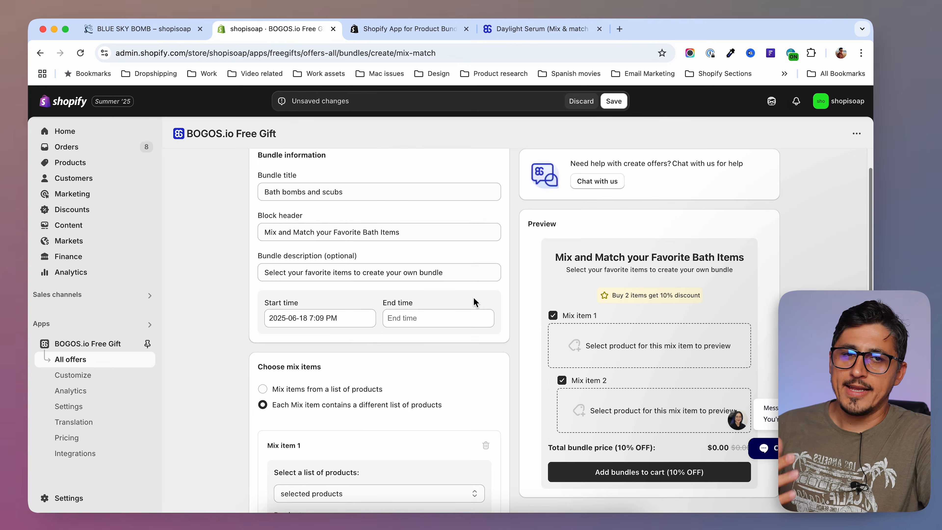
pyautogui.moveTo(445, 272); pyautogui.dragTo(188, 270)
pyautogui.write('Pick your go-to bath essentials and mix them into a custom relaxation bundle just for you.')
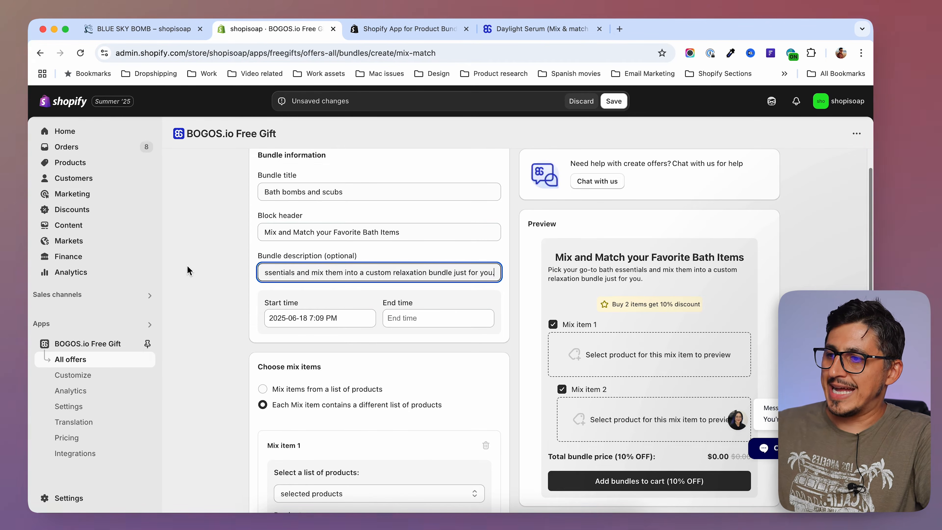
pyautogui.click(168, 297)
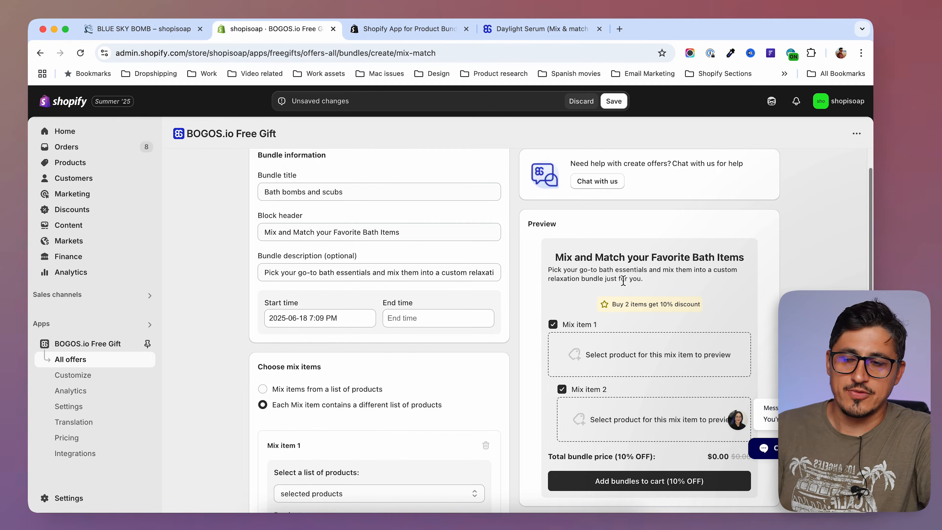
# Switch the mix items' product list to selected collections and choose the Bath collection
pyautogui.scroll(-3, 252, 330)
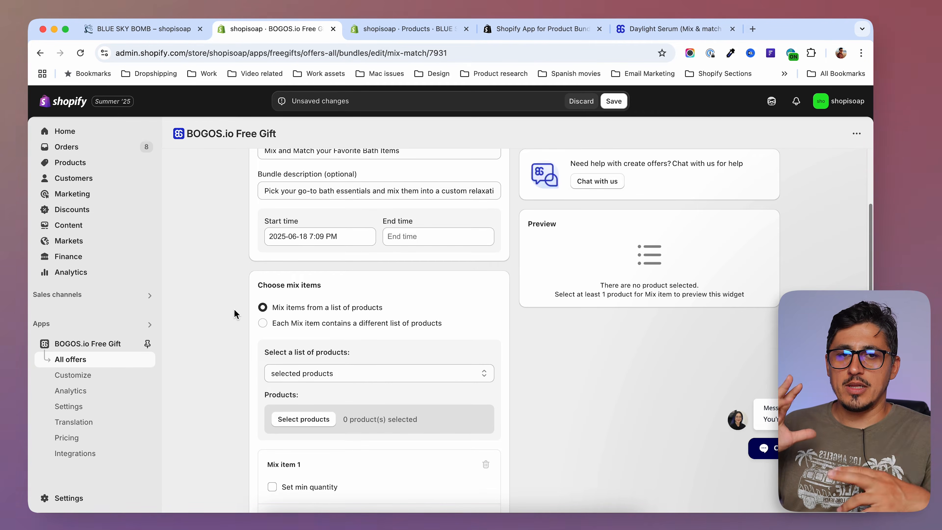
pyautogui.scroll(-1, 356, 330)
pyautogui.click(351, 351)
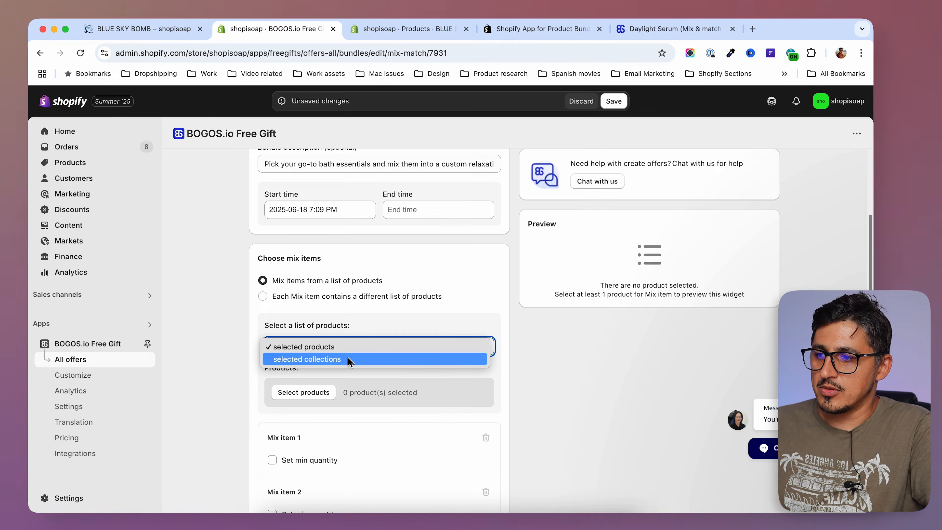
pyautogui.click(349, 360)
pyautogui.scroll(-2, 242, 335)
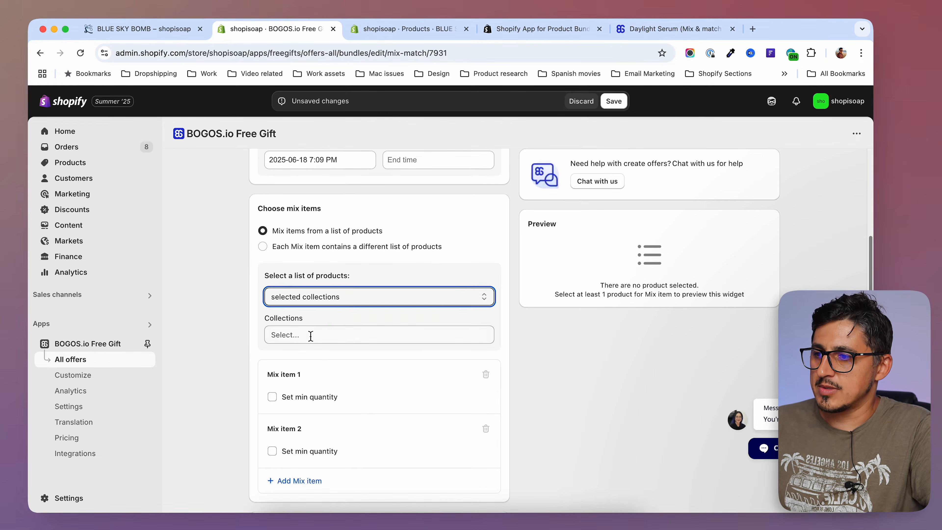
pyautogui.click(309, 333)
pyautogui.click(290, 251)
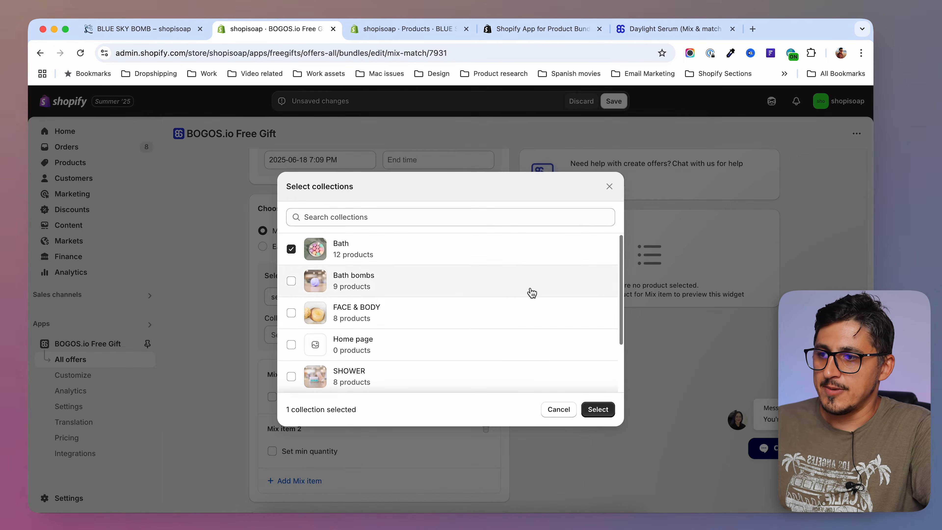
pyautogui.click(601, 410)
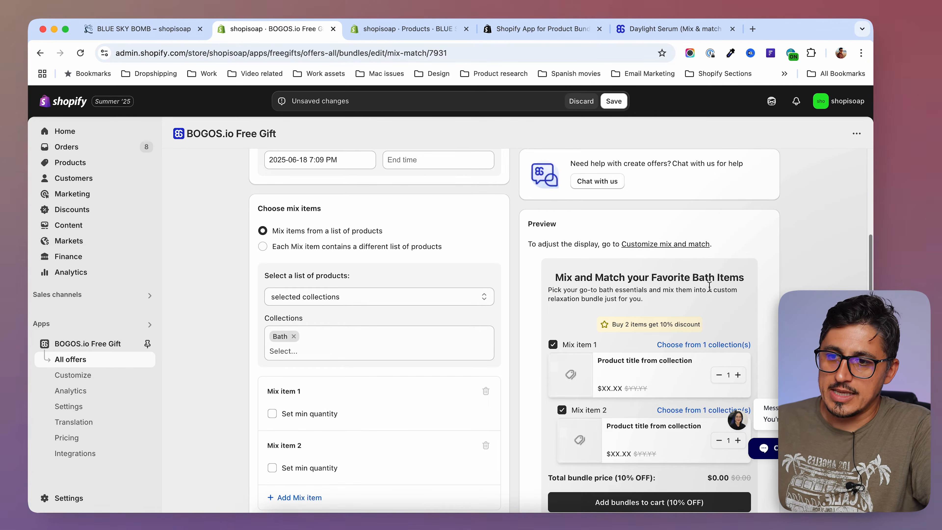
# Try out a minimum quantity of 2 for Mix item 1 and turn the setting off again
pyautogui.scroll(-1, 275, 310)
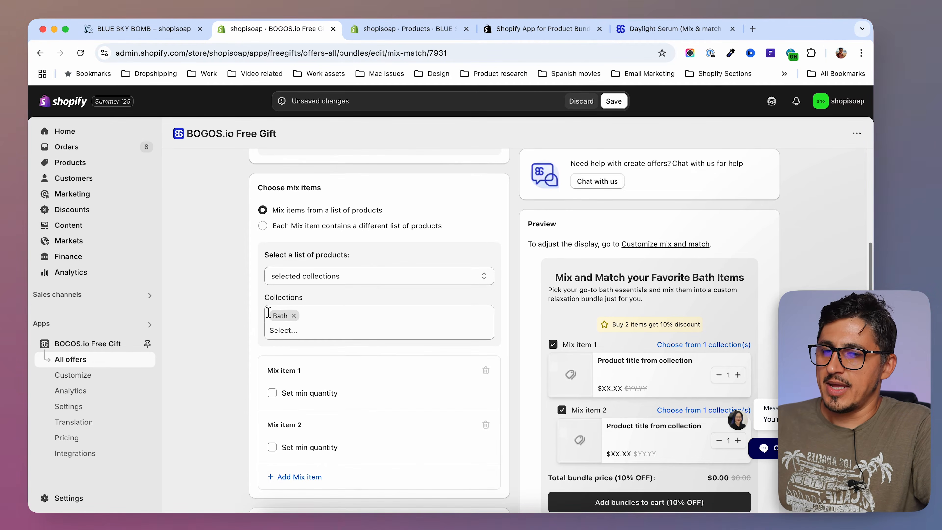
pyautogui.scroll(-2, 533, 365)
pyautogui.scroll(3, 533, 366)
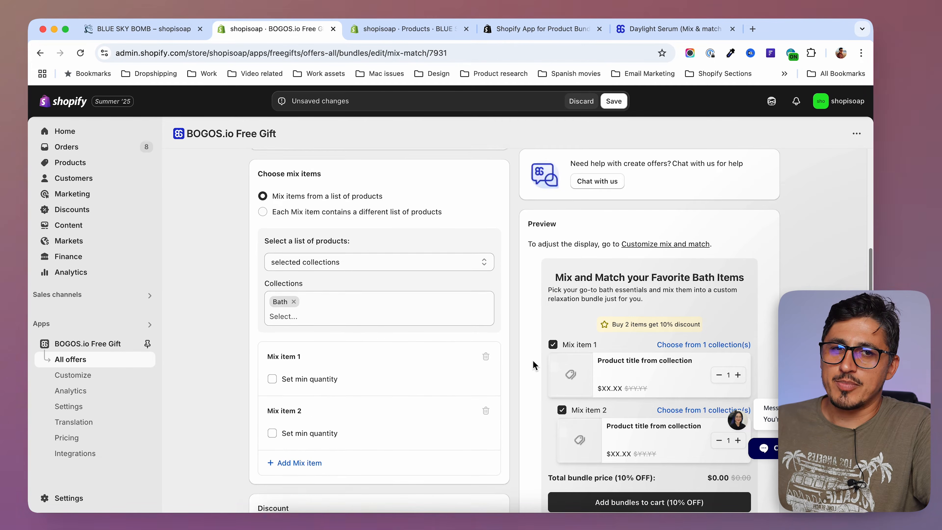
pyautogui.scroll(-2, 591, 430)
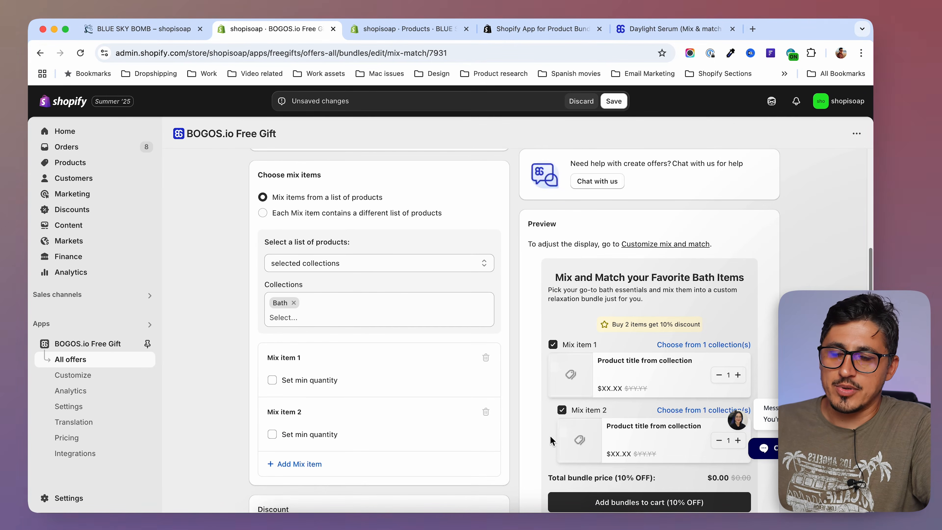
pyautogui.scroll(1, 506, 358)
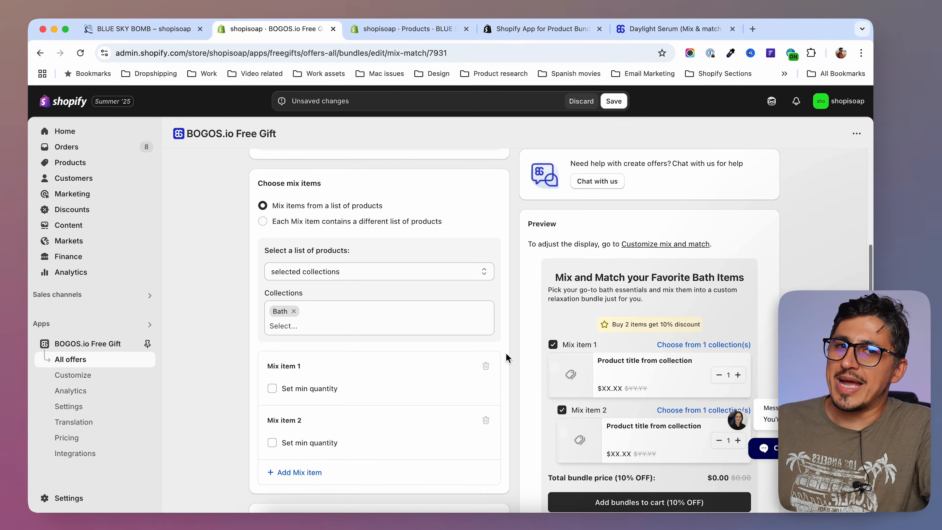
pyautogui.click(272, 388)
pyautogui.click(386, 390)
pyautogui.press('BackSpace')
pyautogui.write('2')
pyautogui.click(322, 391)
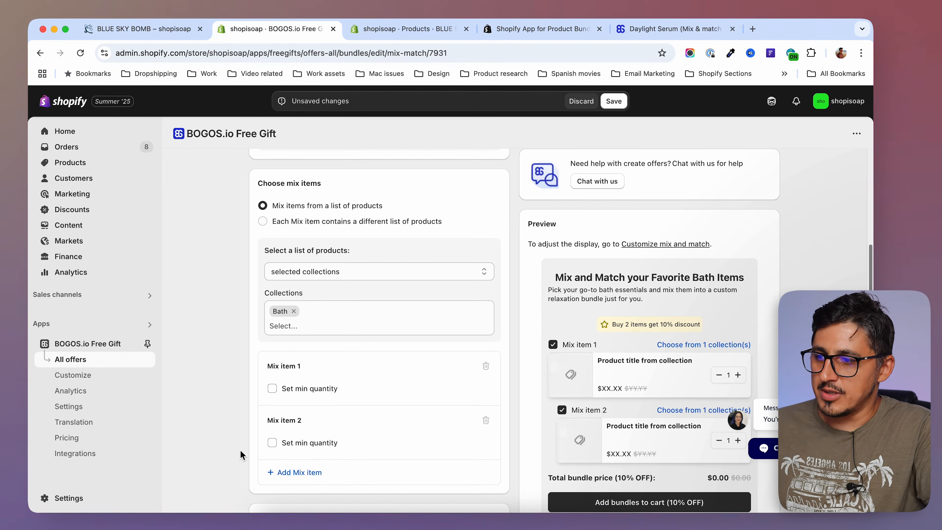
# Add a third mix item to the bundle and check it in the widget preview
pyautogui.scroll(-3, 203, 438)
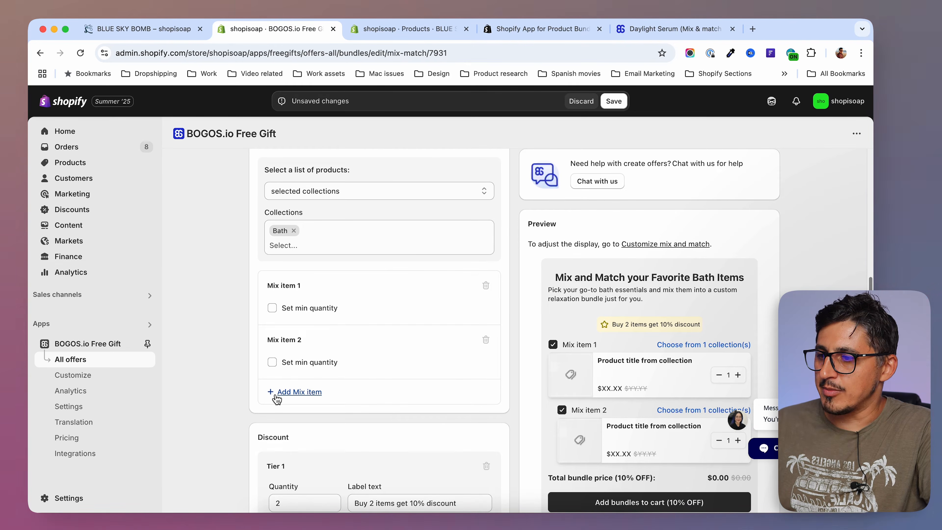
pyautogui.click(276, 394)
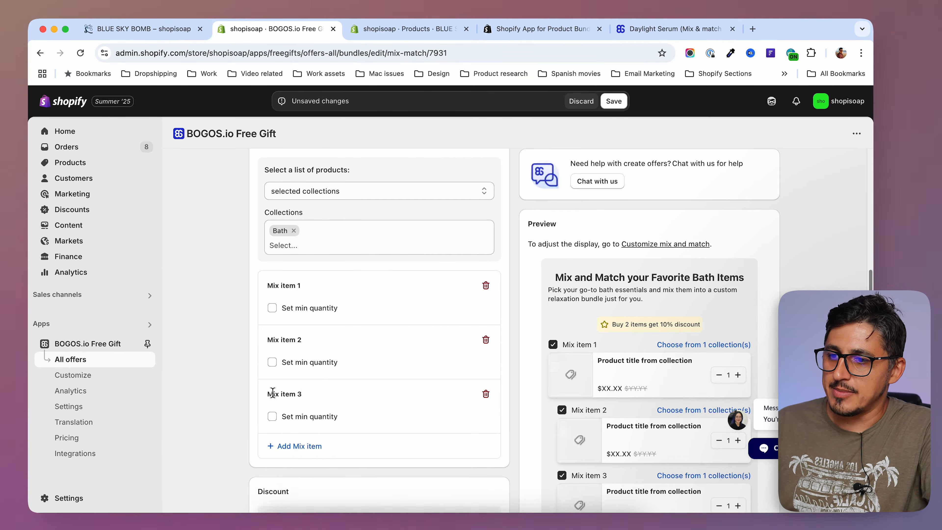
pyautogui.scroll(-3, 631, 431)
pyautogui.scroll(1, 664, 453)
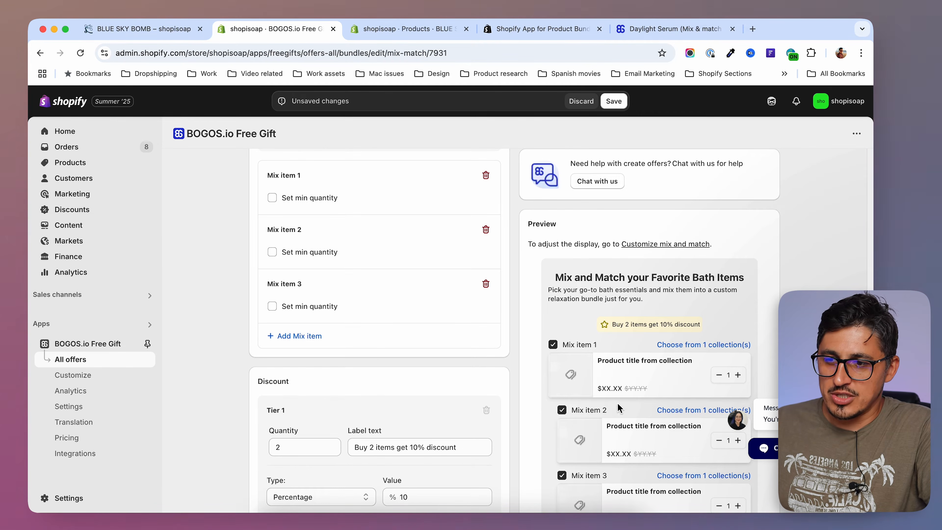
pyautogui.scroll(2, 238, 377)
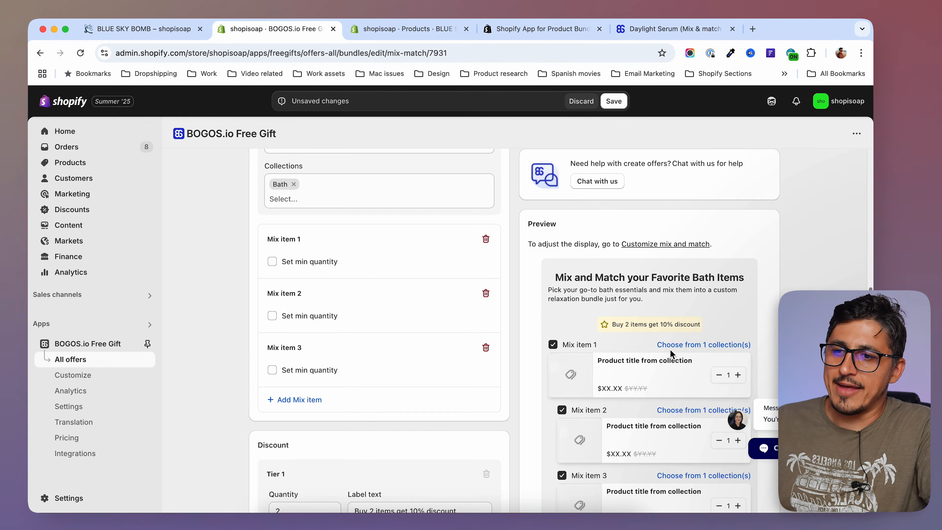
pyautogui.scroll(-2, 471, 382)
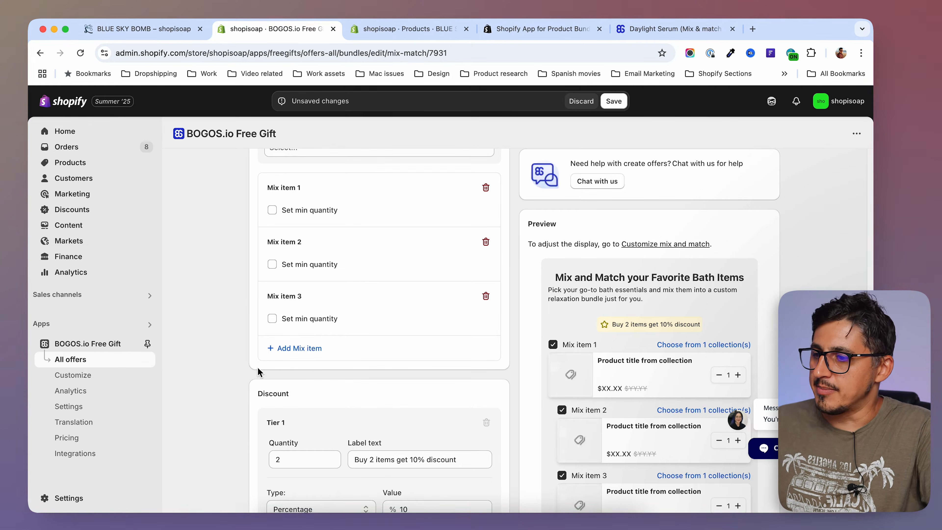
# Add a second discount tier with quantity 4, the label "15% OFF" and a percentage value of 0
pyautogui.scroll(-3, 241, 423)
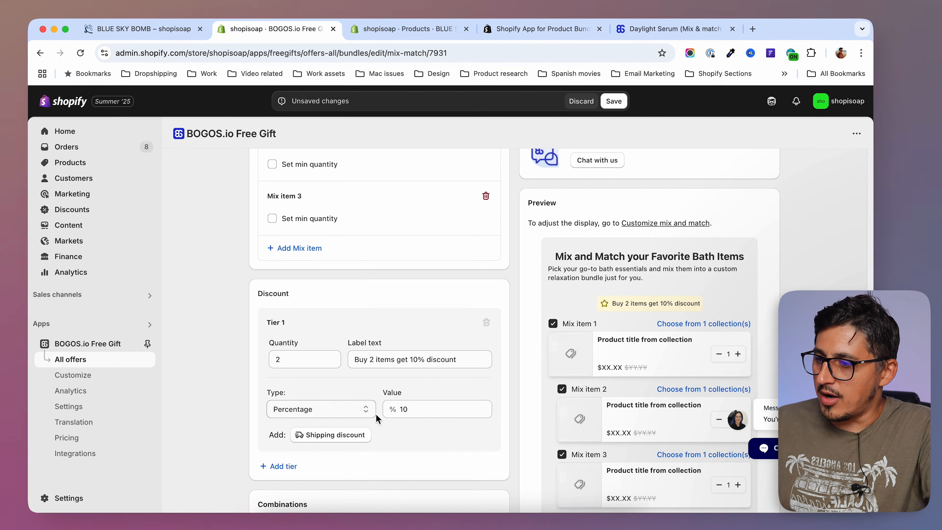
pyautogui.click(273, 466)
pyautogui.scroll(-3, 229, 438)
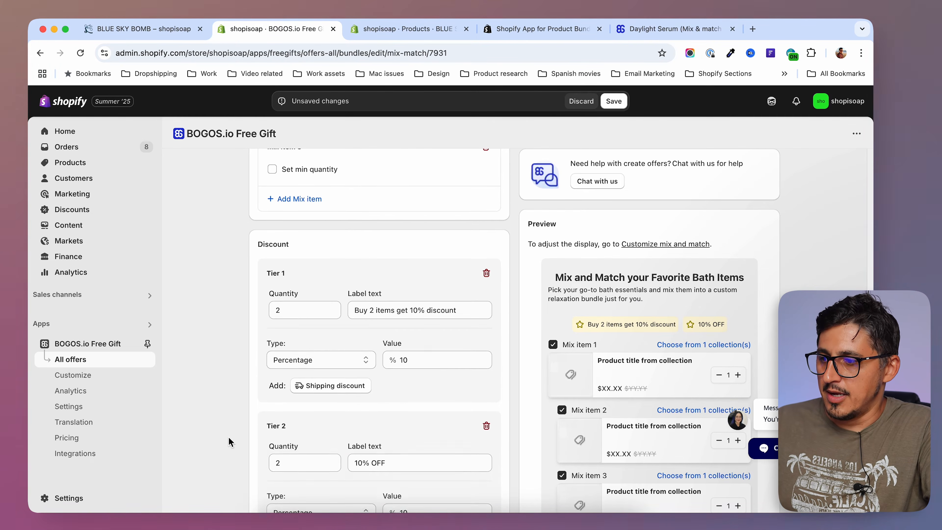
pyautogui.click(304, 404)
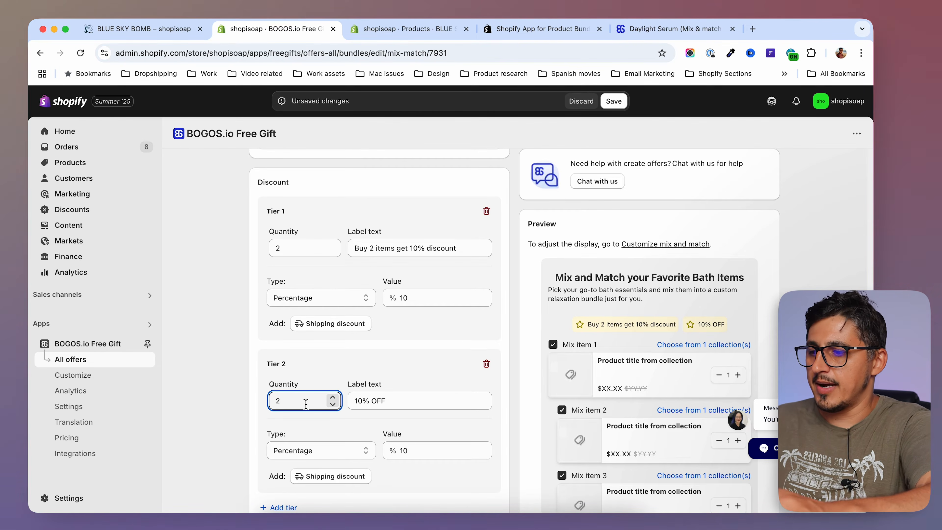
pyautogui.write('4')
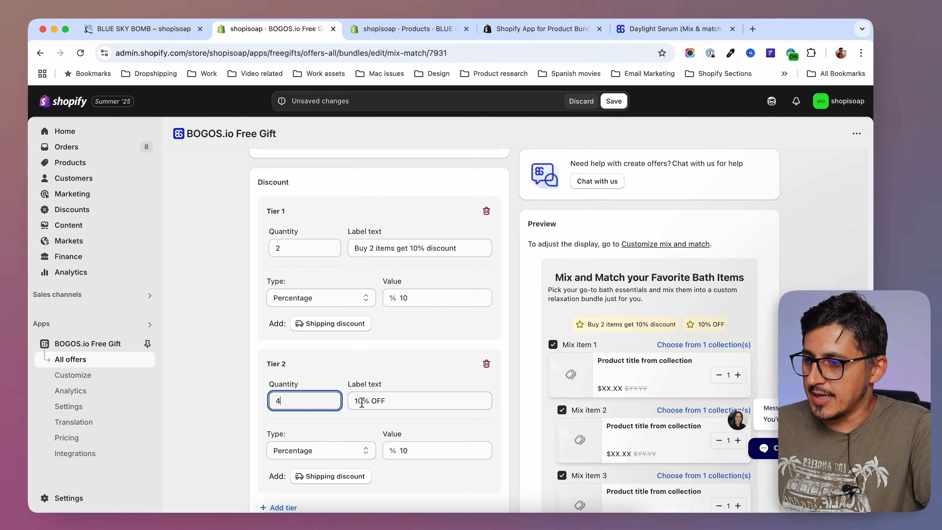
pyautogui.click(360, 403)
pyautogui.write('5')
pyautogui.click(403, 451)
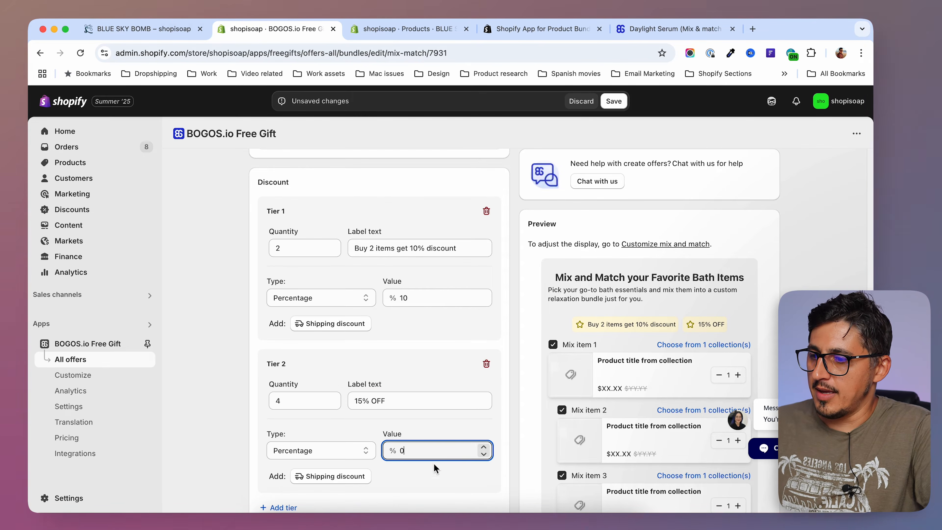
pyautogui.press('BackSpace')
# Add a third discount tier with quantity 6, the label "20% OFF" and a percentage value of 20
pyautogui.scroll(-3, 421, 481)
pyautogui.click(283, 437)
pyautogui.click(275, 472)
pyautogui.write('6')
pyautogui.scroll(-2, 415, 477)
pyautogui.click(356, 422)
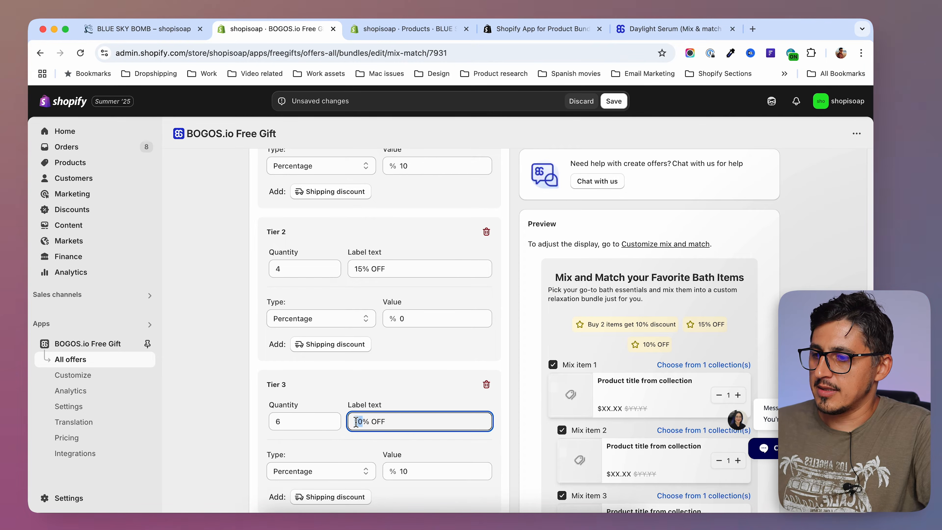
pyautogui.write('2')
pyautogui.doubleClick(406, 471)
pyautogui.write('20')
# Review the discount tiers and combination settings, and save the mix-and-match bundle
pyautogui.scroll(-2, 414, 482)
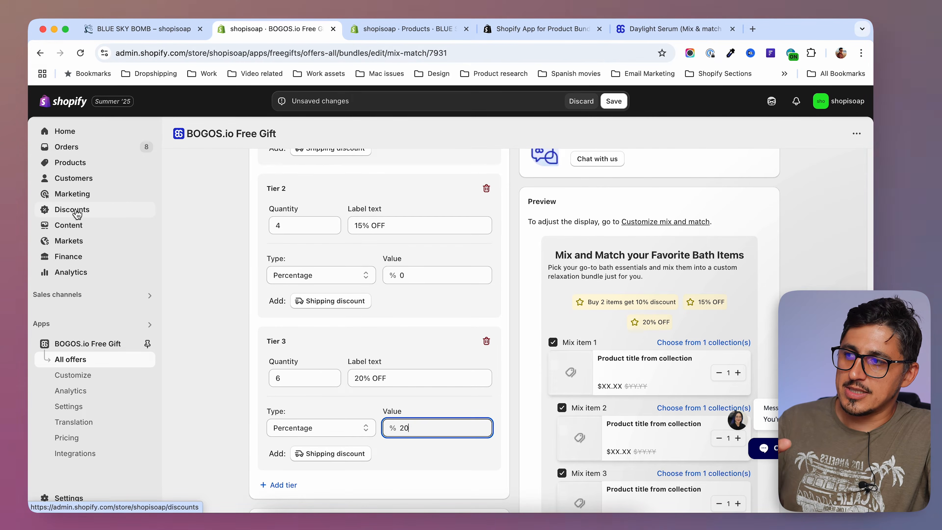
pyautogui.scroll(1, 219, 426)
pyautogui.scroll(-3, 218, 427)
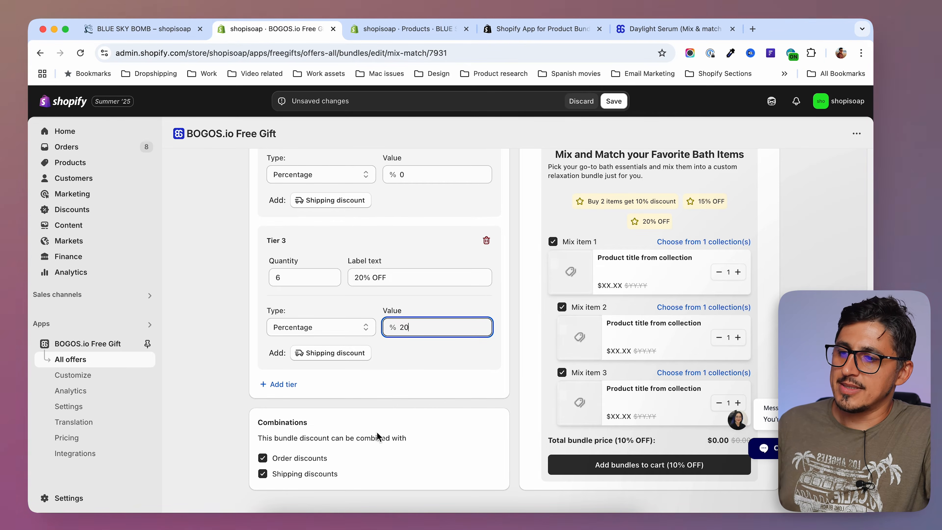
pyautogui.scroll(15, 512, 365)
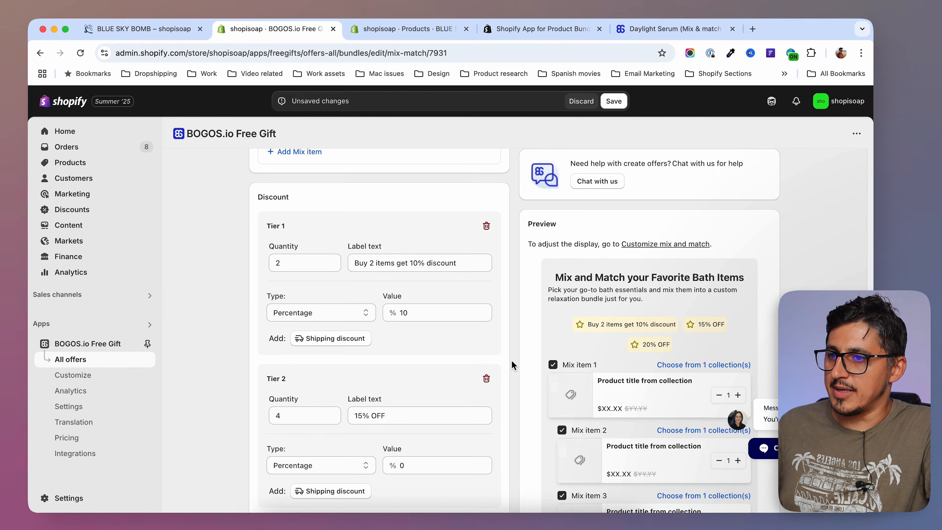
pyautogui.click(614, 101)
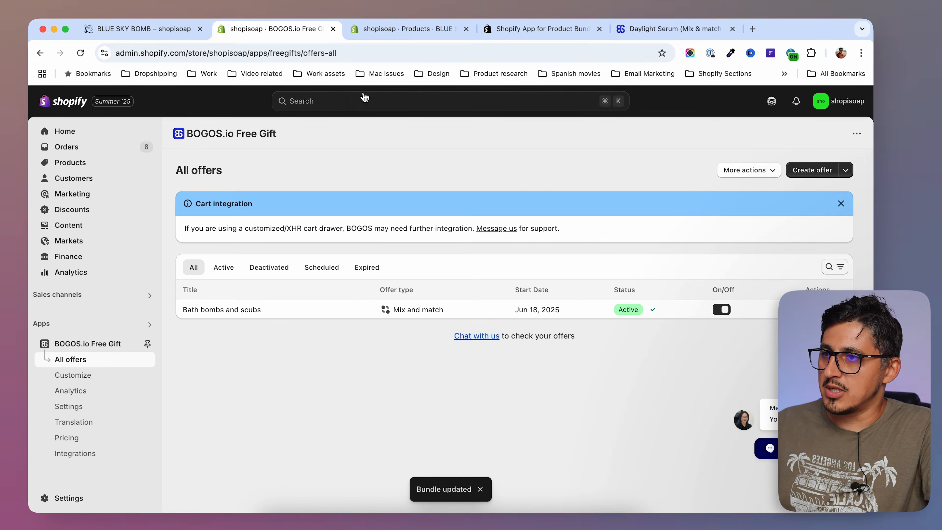
# Preview the BLUE SKY BOMB DELUXE product in the storefront and examine where the mix-and-match widget sits on the page
pyautogui.click(395, 30)
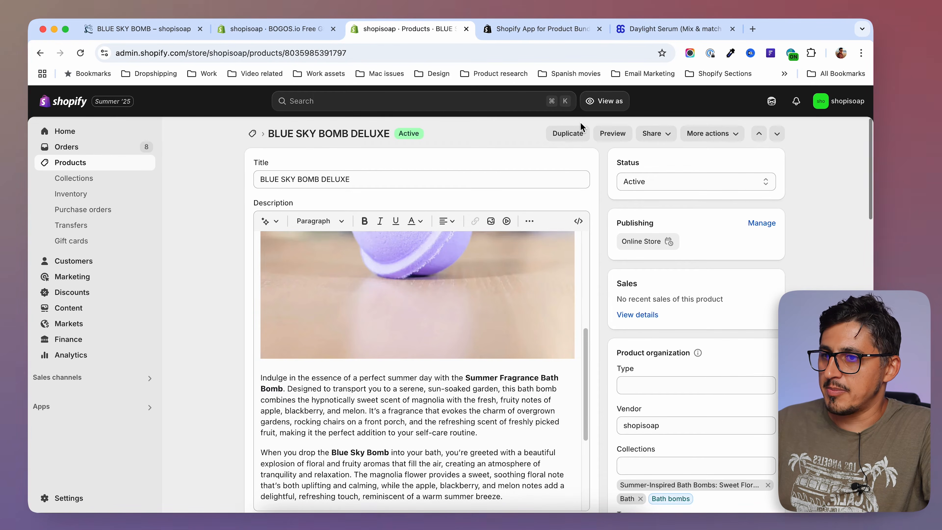
pyautogui.click(612, 134)
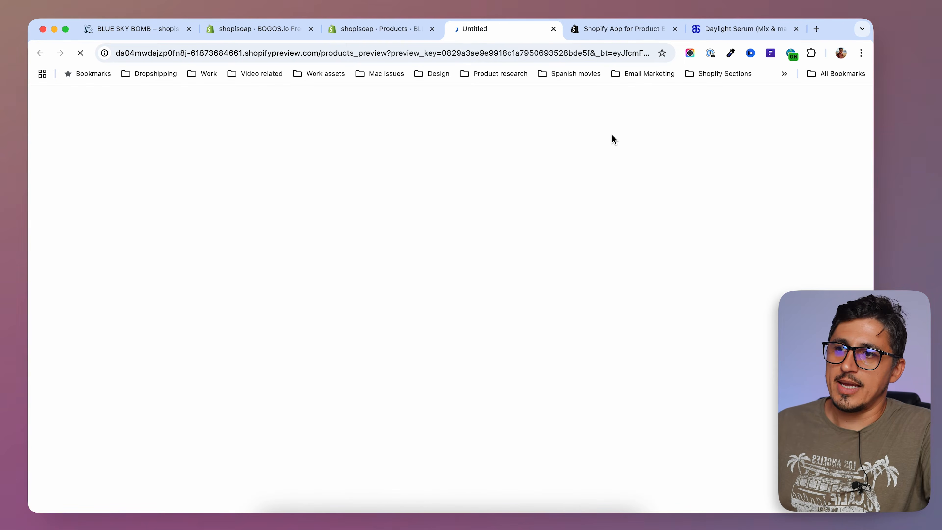
pyautogui.scroll(-5, 790, 241)
pyautogui.scroll(-7, 815, 244)
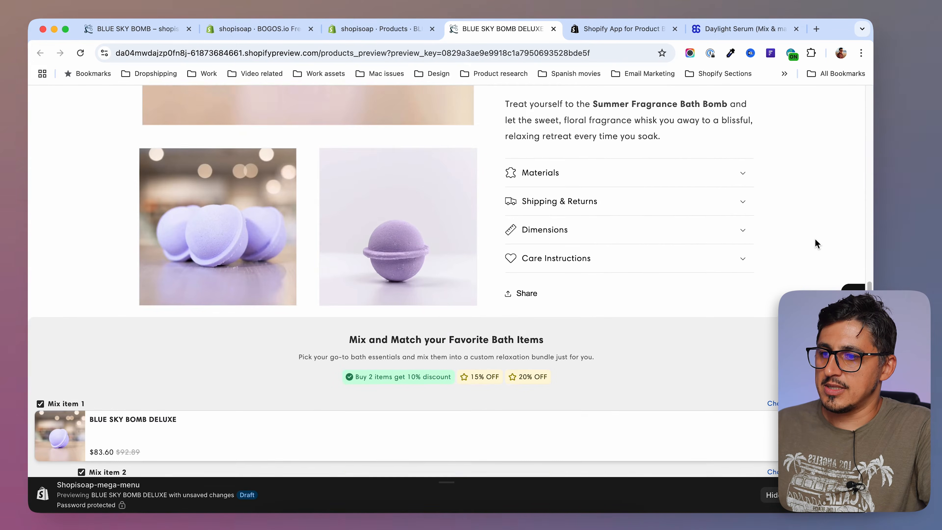
pyautogui.scroll(-1, 699, 311)
pyautogui.scroll(-8, 698, 308)
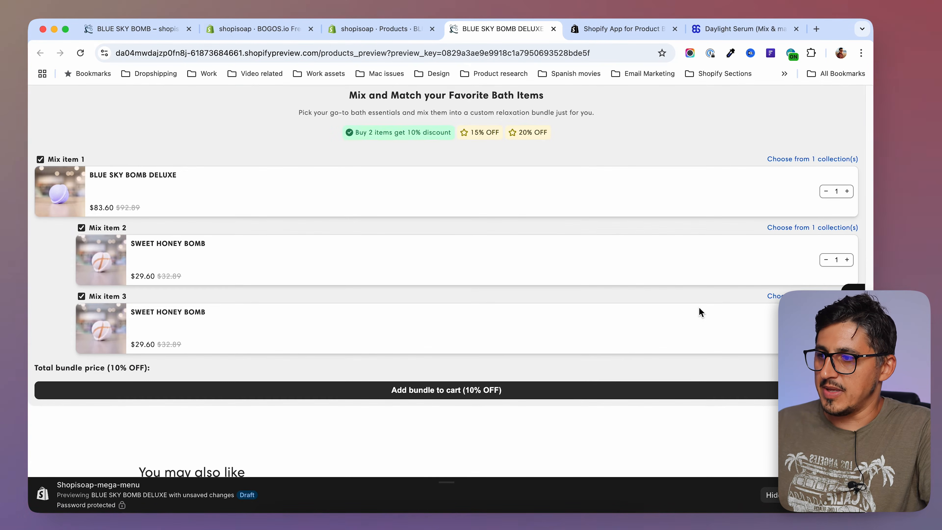
pyautogui.scroll(4, 699, 310)
# Open the Shopisoap-mega-menu theme for customizing and bring up the Pomegranate & Cream Body Scrub product page through the Shower collection
pyautogui.hotkey('ctrl', 'shift', 'Tab')
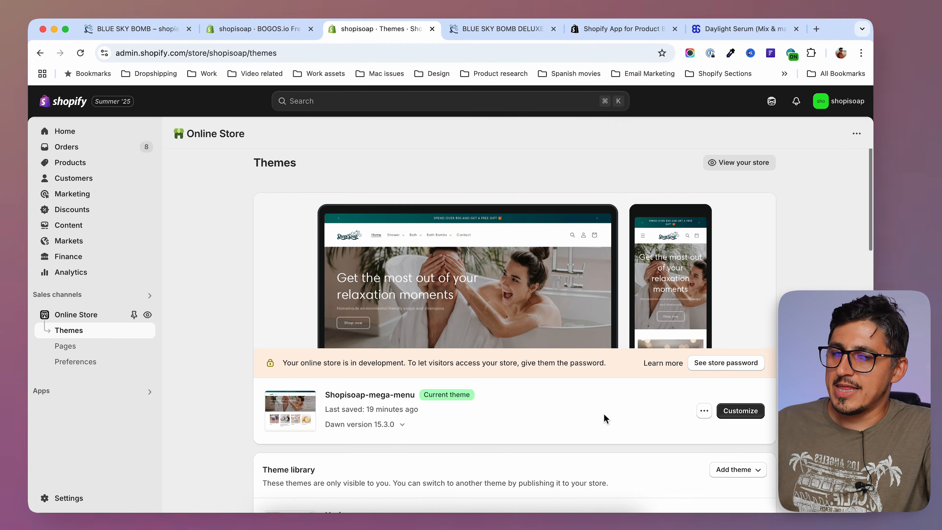
pyautogui.click(740, 411)
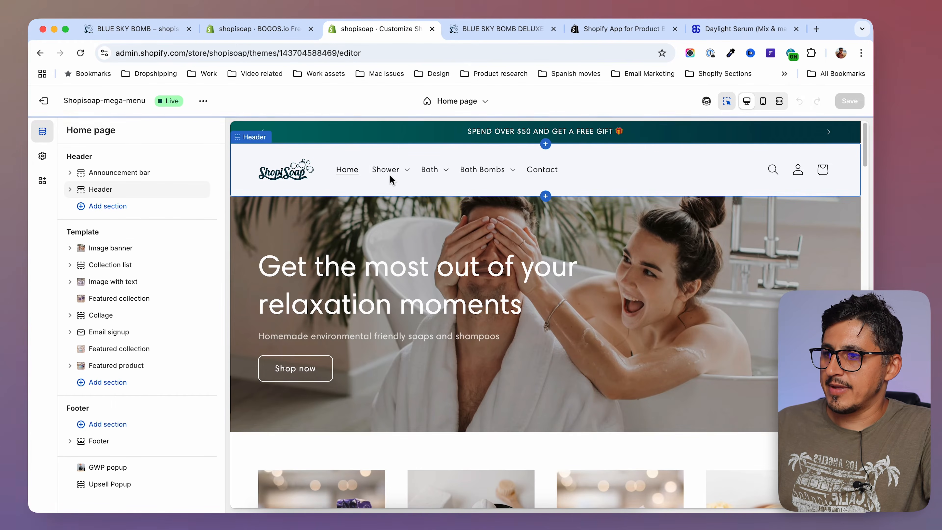
pyautogui.scroll(-4, 518, 383)
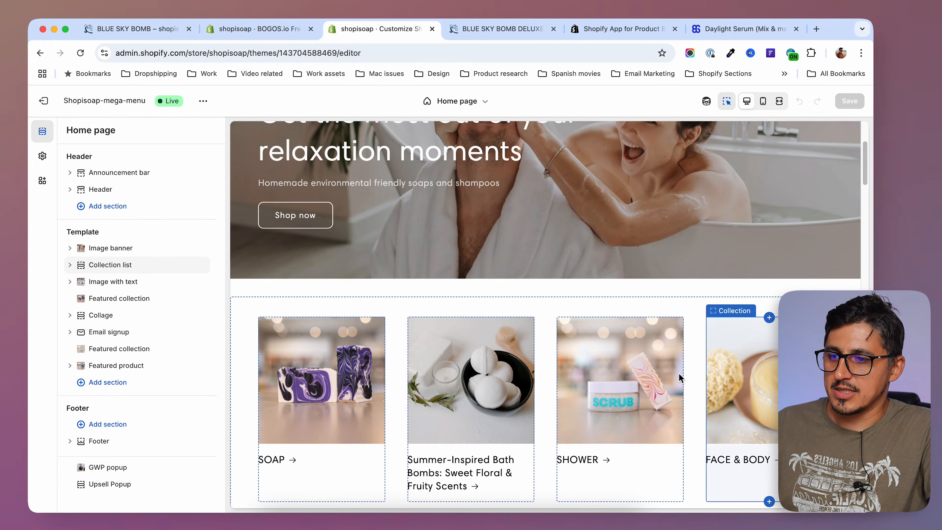
pyautogui.click(491, 381)
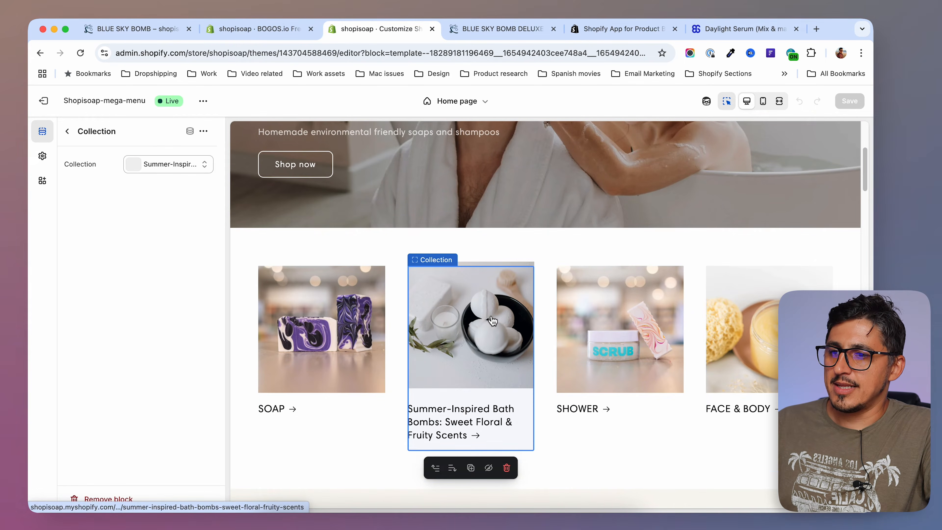
pyautogui.click(616, 316)
pyautogui.click(615, 316)
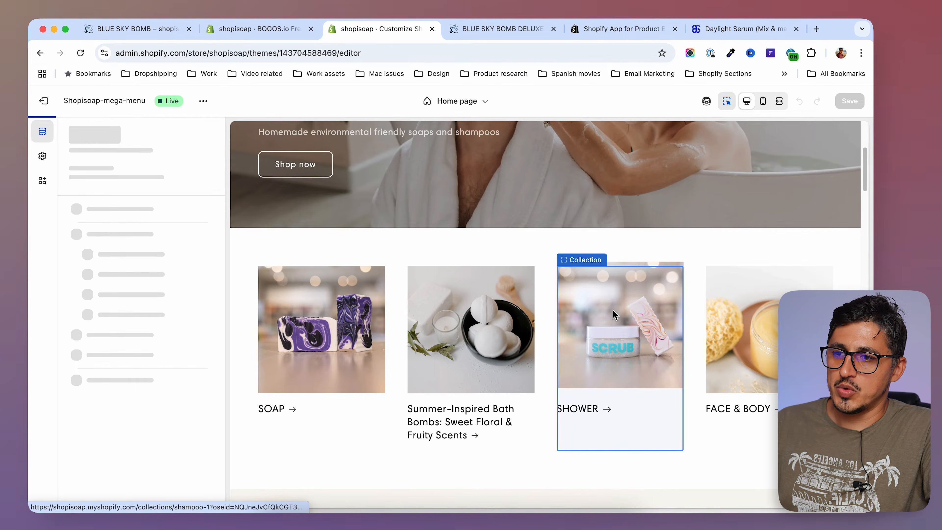
pyautogui.click(524, 355)
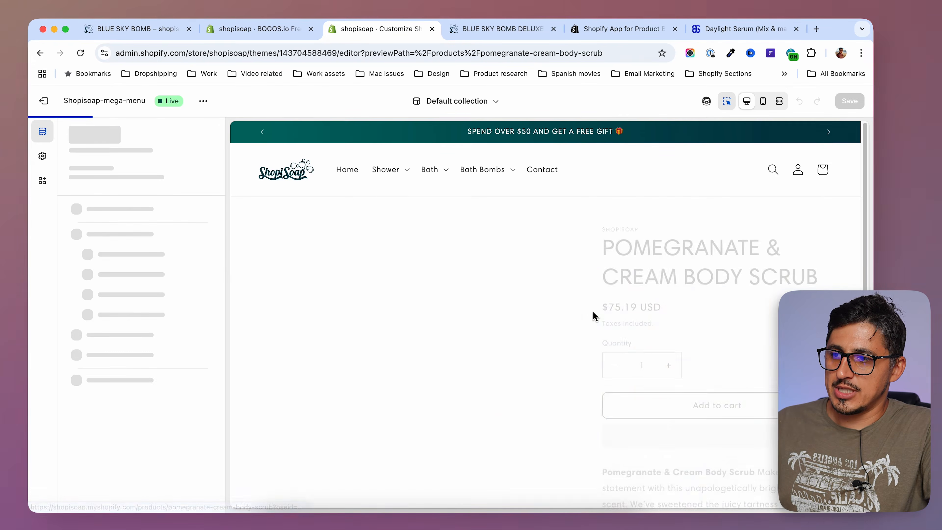
pyautogui.scroll(-5, 590, 367)
pyautogui.scroll(-1, 590, 369)
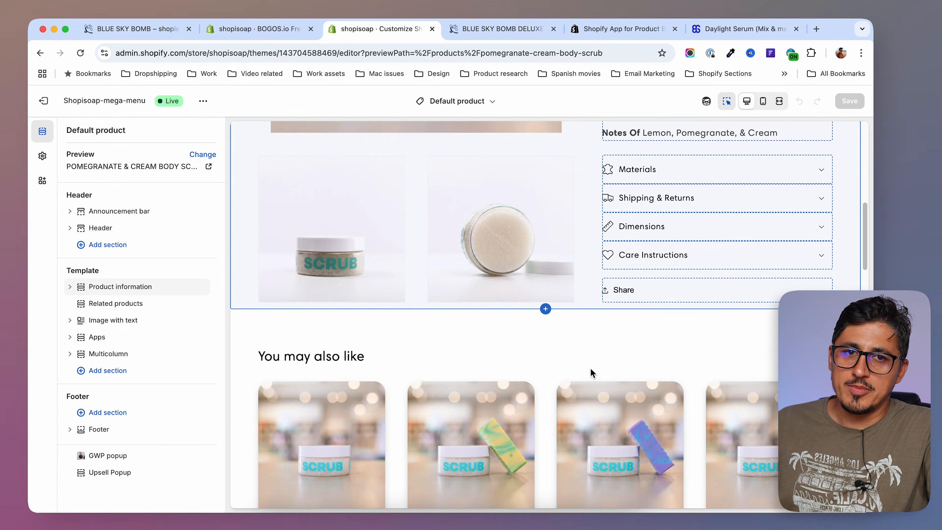
pyautogui.scroll(10, 590, 367)
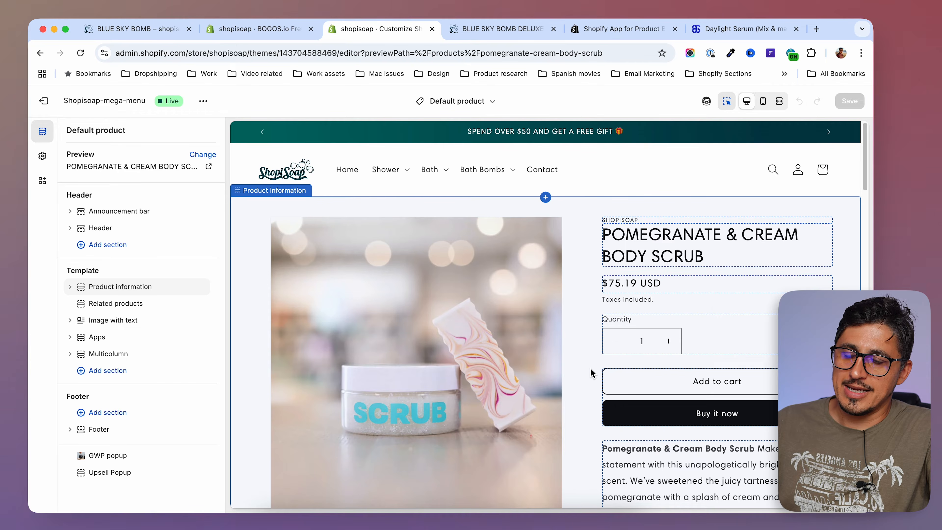
# Switch the theme editor preview to the BLUE SKY BOMB product and locate its mix-and-match widget
pyautogui.click(433, 173)
pyautogui.click(435, 174)
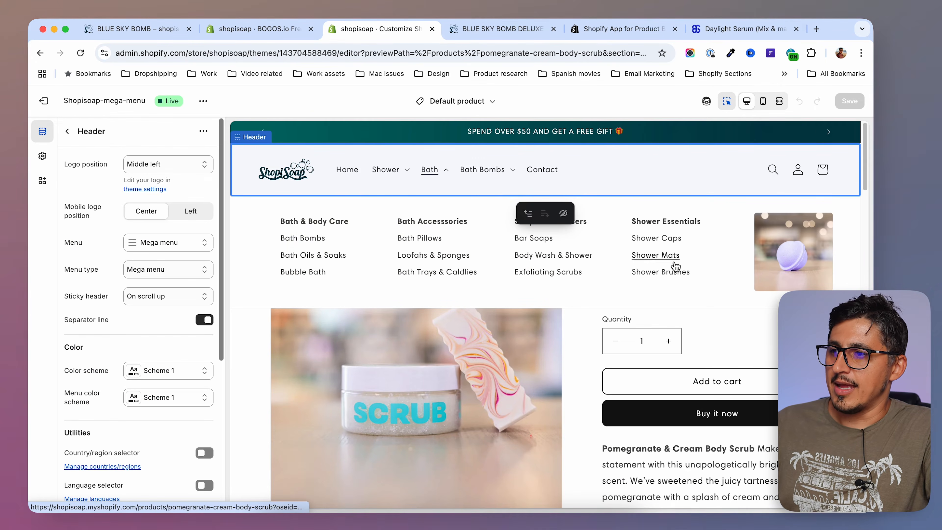
pyautogui.scroll(-5, 585, 333)
pyautogui.scroll(-8, 586, 333)
pyautogui.scroll(2, 554, 329)
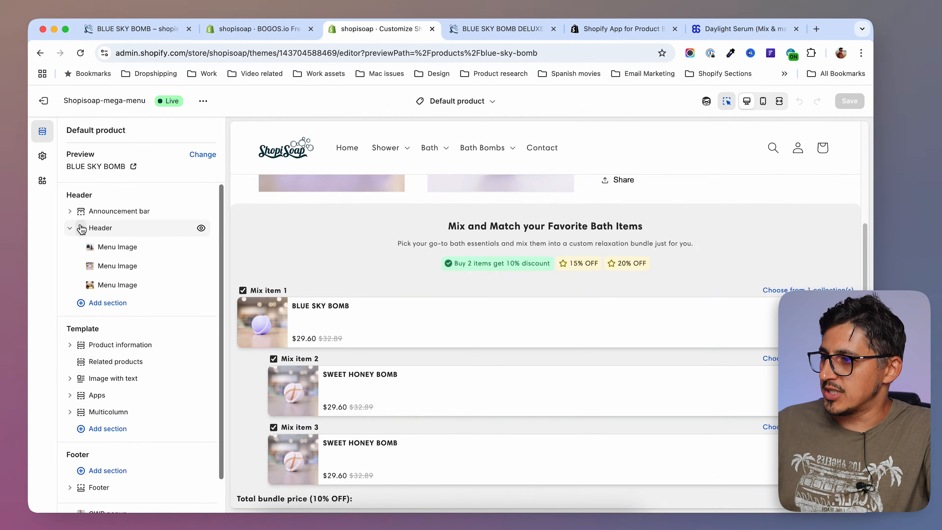
# Add the "BOGOS: Mix & Match" app block directly below Buy buttons in the Product information section
pyautogui.click(71, 290)
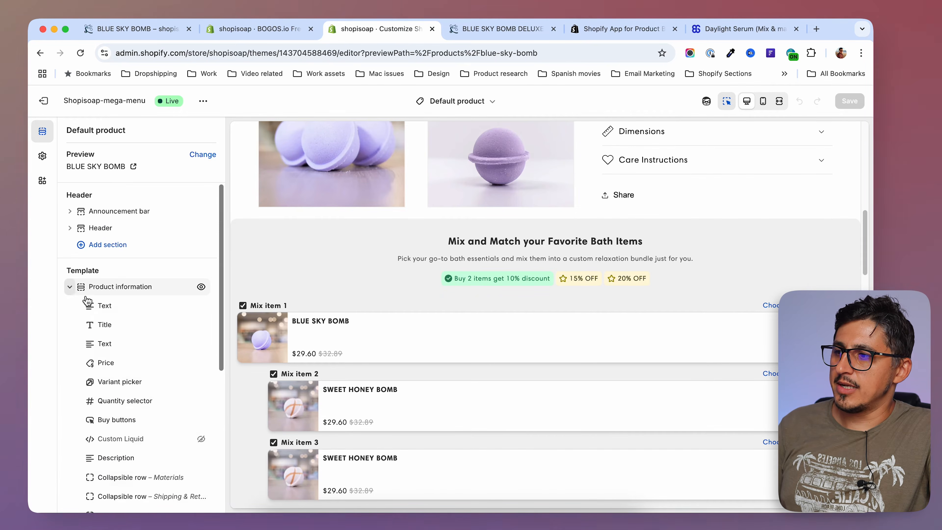
pyautogui.scroll(-2, 178, 319)
pyautogui.scroll(-3, 178, 322)
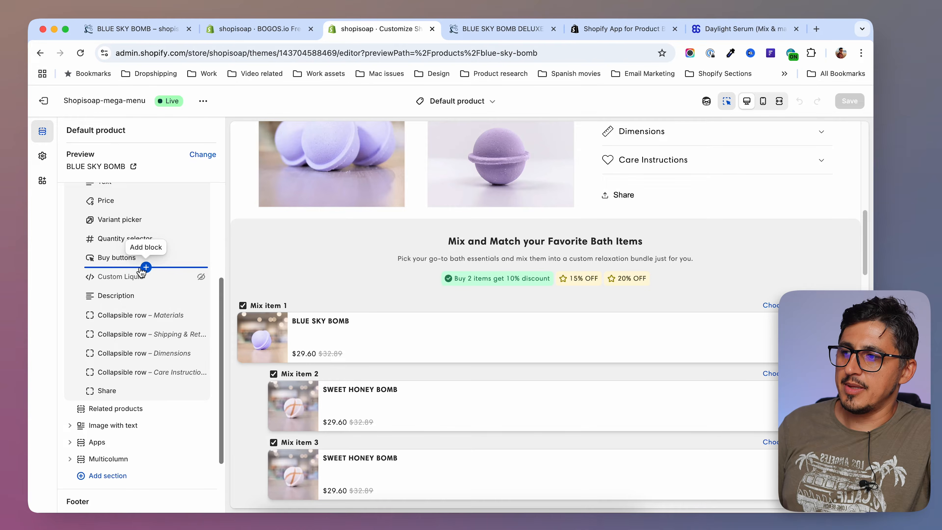
pyautogui.click(146, 267)
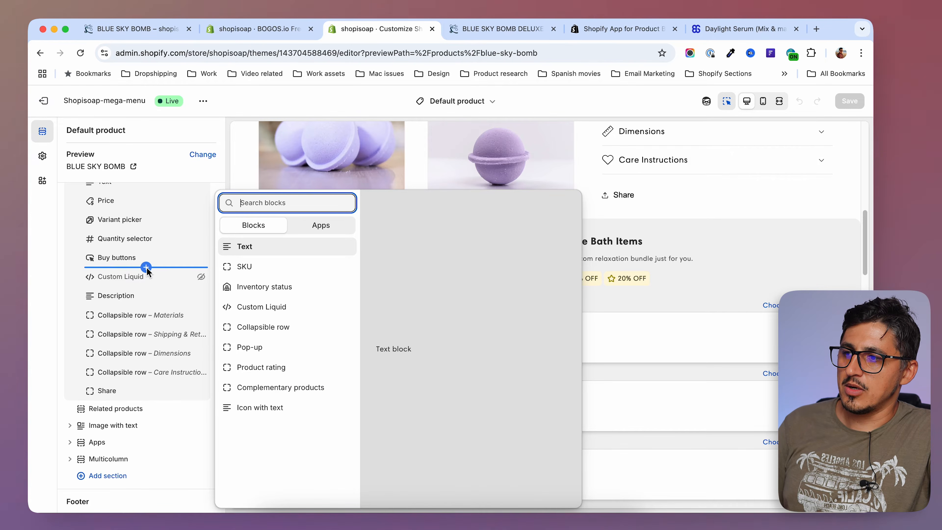
pyautogui.click(325, 228)
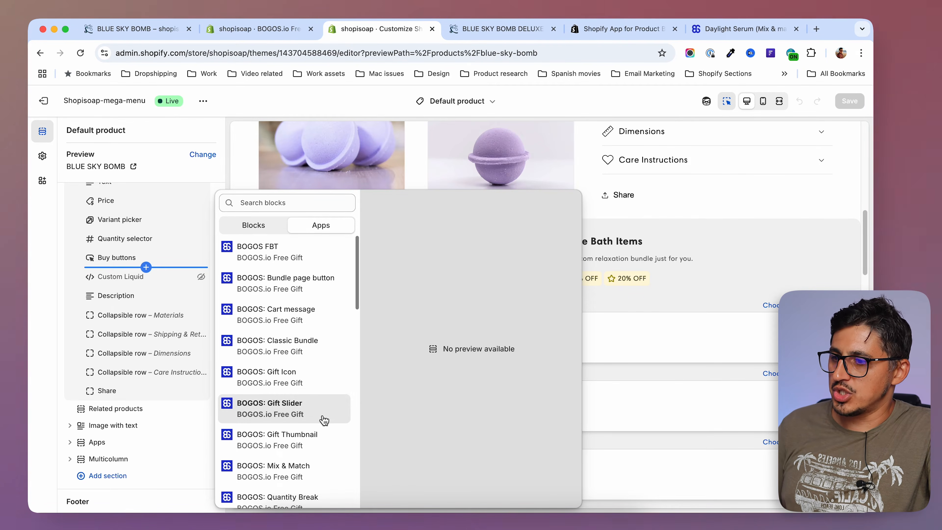
pyautogui.click(300, 476)
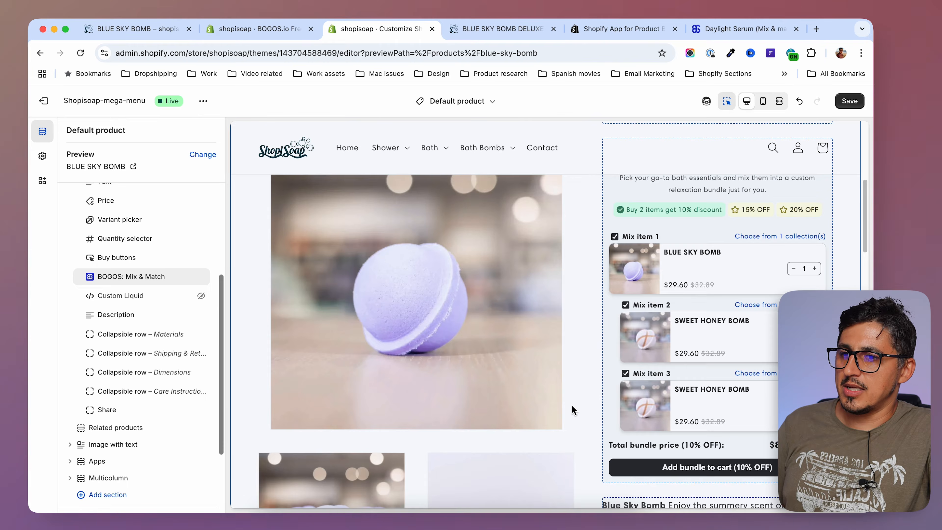
# Check the placed bundle widget on the product page and save the theme changes
pyautogui.scroll(-8, 573, 407)
pyautogui.scroll(-3, 573, 405)
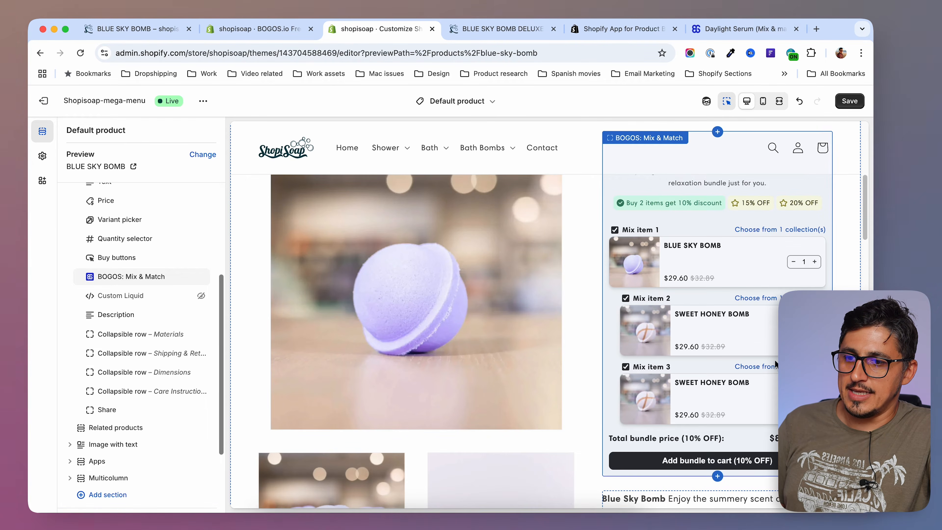
pyautogui.click(852, 102)
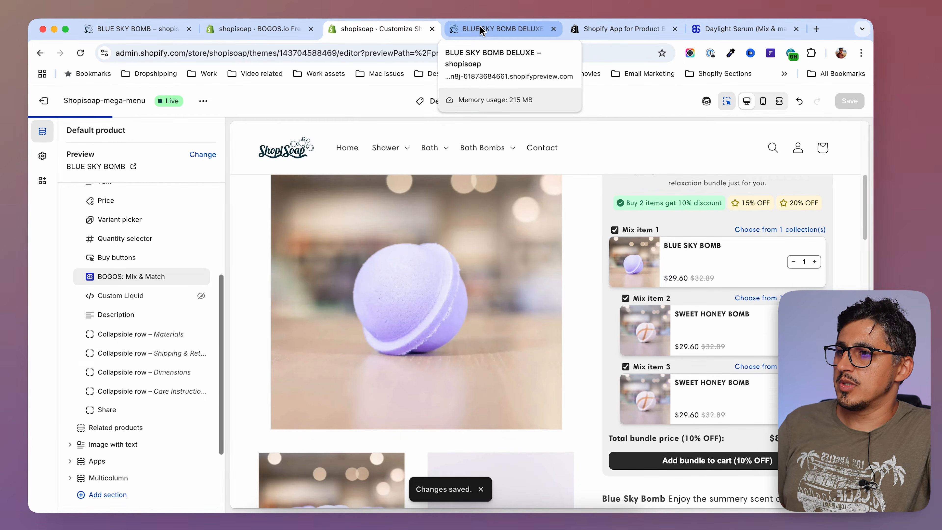
# Reload the BLUE SKY BOMB DELUXE storefront preview and examine the mix-and-match widget below the purchase buttons
pyautogui.click(481, 30)
pyautogui.click(87, 53)
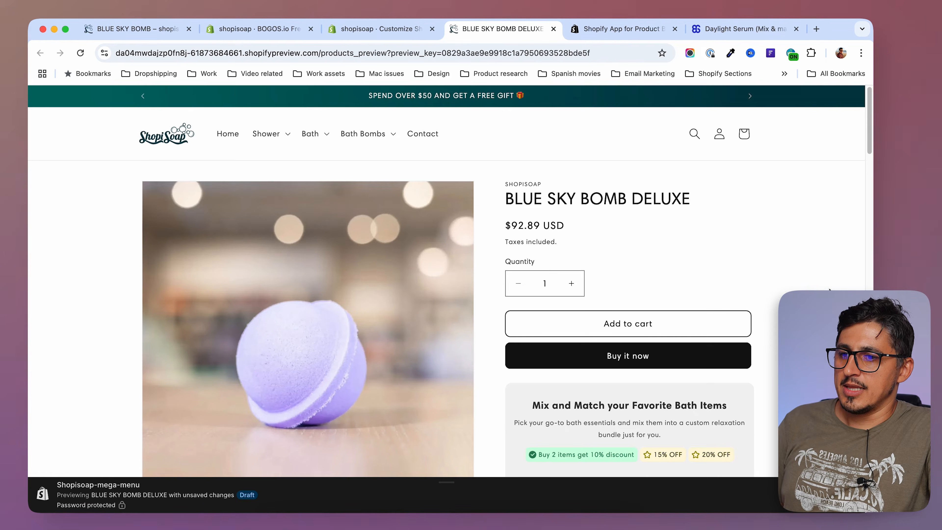
pyautogui.scroll(-3, 830, 291)
pyautogui.scroll(5, 646, 273)
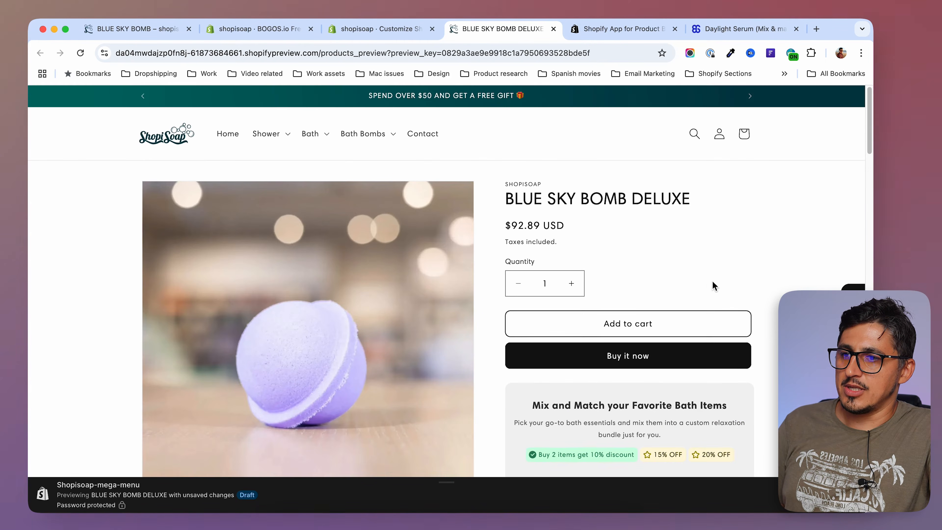
pyautogui.scroll(-5, 636, 393)
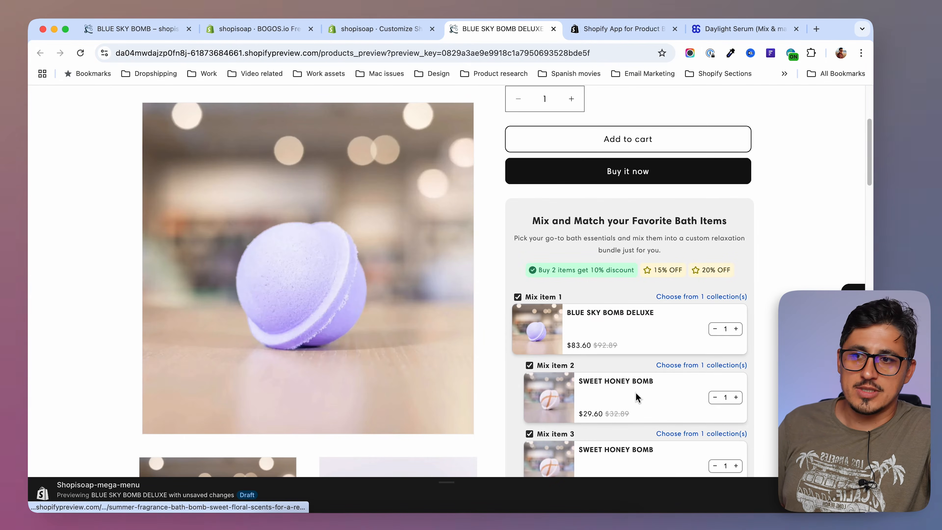
pyautogui.scroll(5, 612, 372)
pyautogui.scroll(-3, 624, 368)
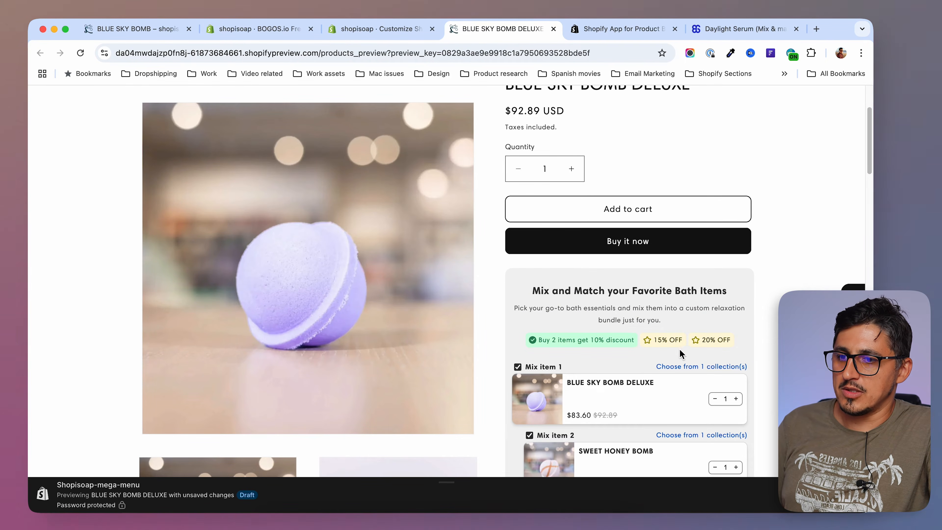
# Set the quantity of mix item 1 to 2 and mix item 2 to 3, and add the bundle to the cart
pyautogui.scroll(-2, 681, 354)
pyautogui.click(736, 328)
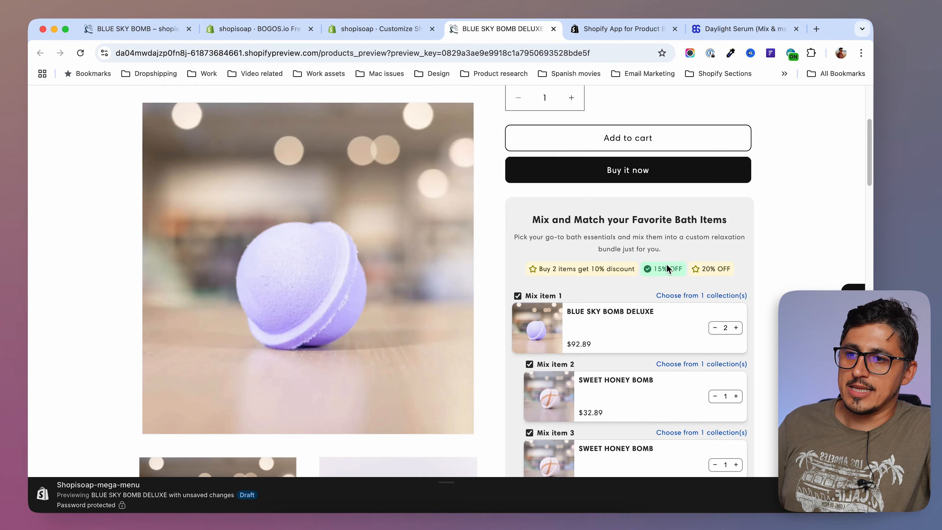
pyautogui.click(737, 396)
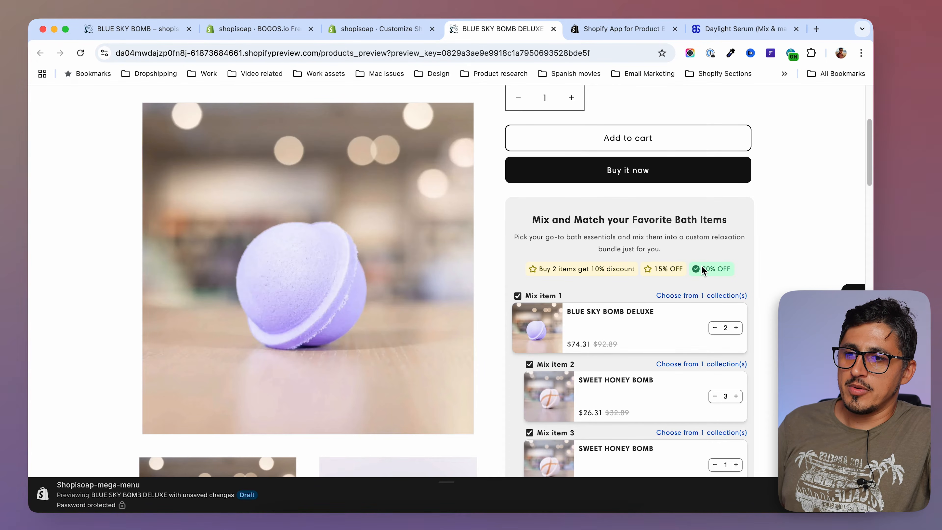
pyautogui.scroll(-4, 684, 332)
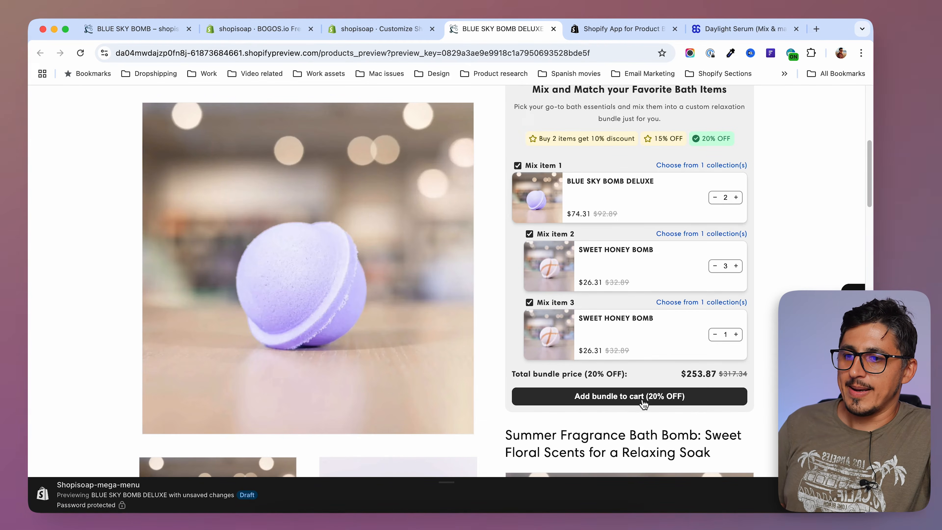
pyautogui.click(624, 400)
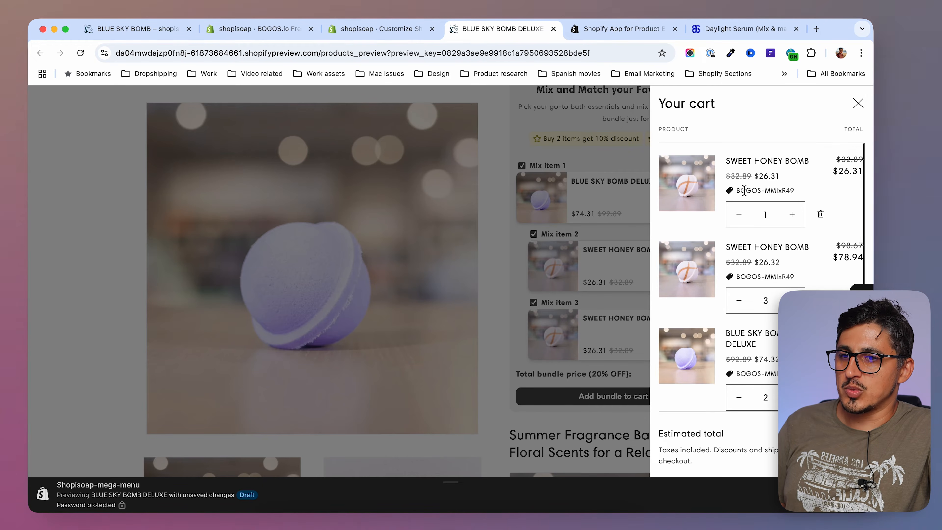
# Check the discount code applied to the bundled items in the cart and close the cart
pyautogui.tripleClick(794, 189)
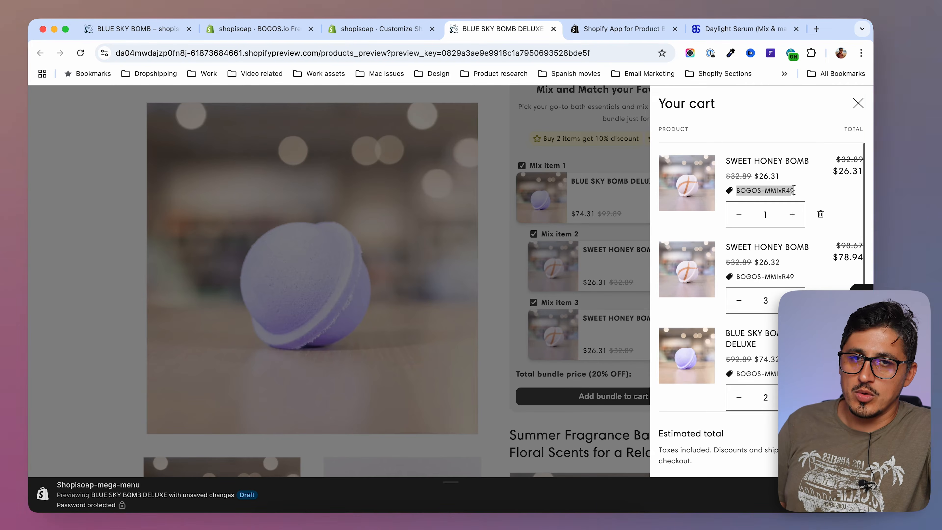
pyautogui.scroll(-1, 776, 262)
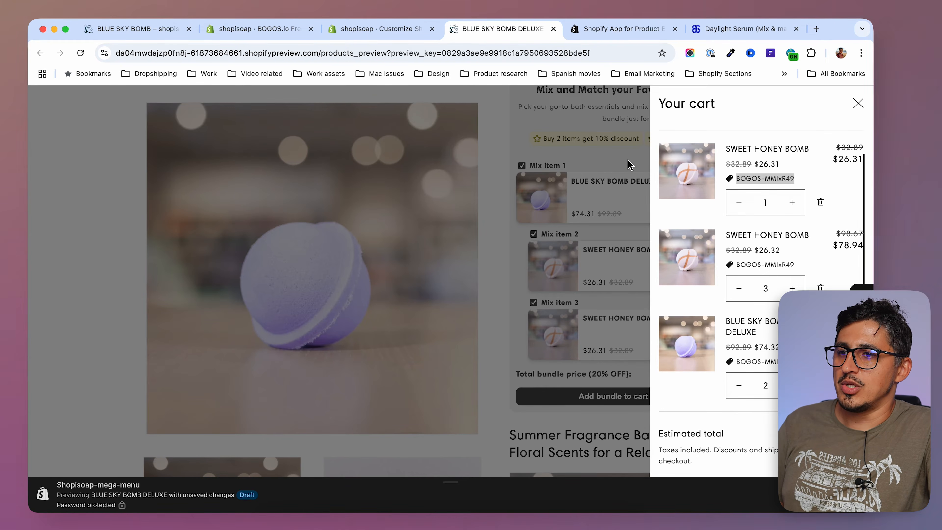
pyautogui.click(631, 168)
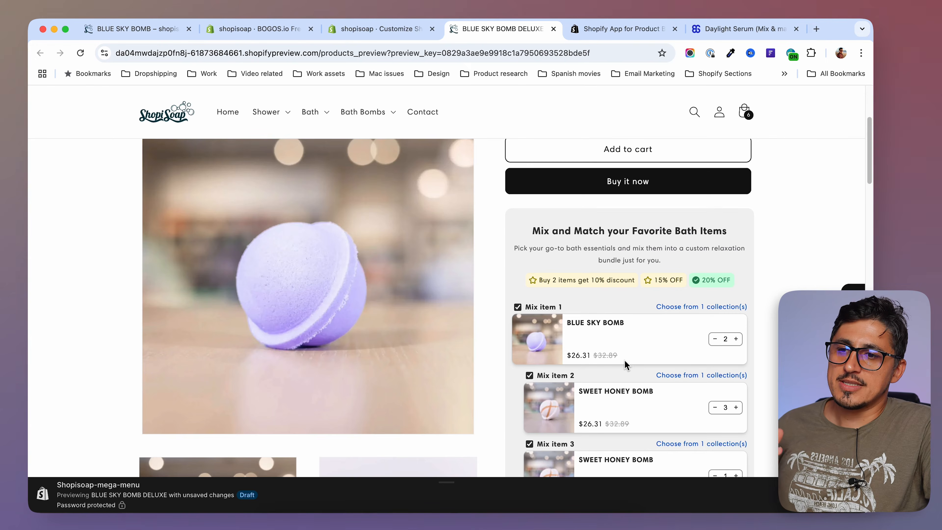
# View the collection products available for mix item 1 and close the product chooser
pyautogui.scroll(-2, 624, 360)
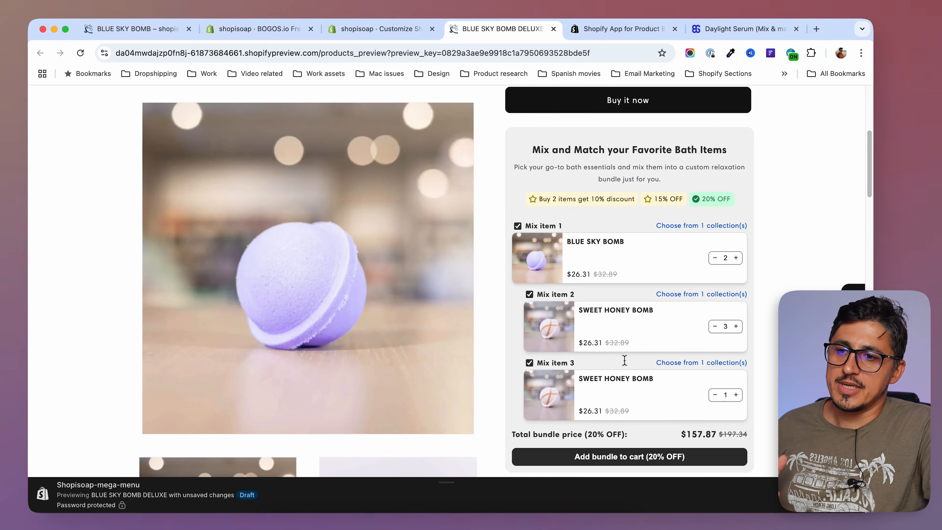
pyautogui.click(678, 225)
pyautogui.scroll(-1, 389, 394)
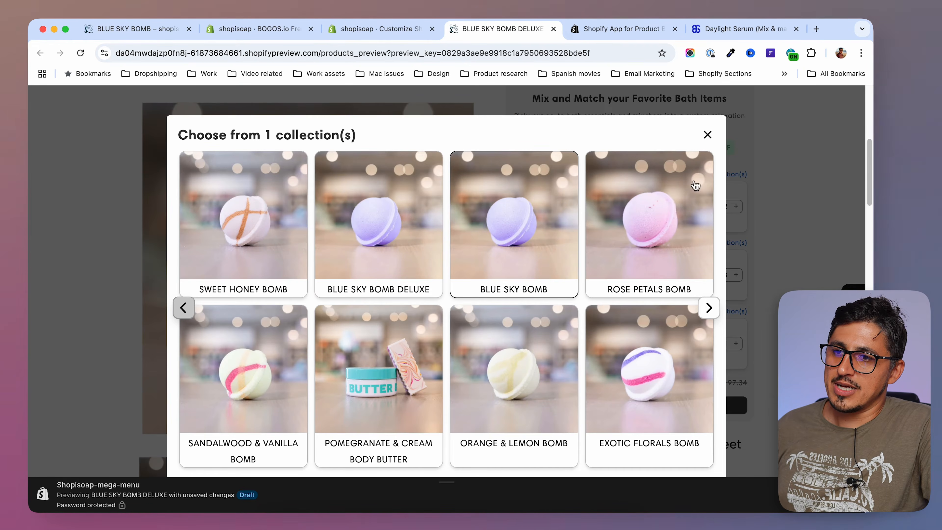
pyautogui.click(708, 135)
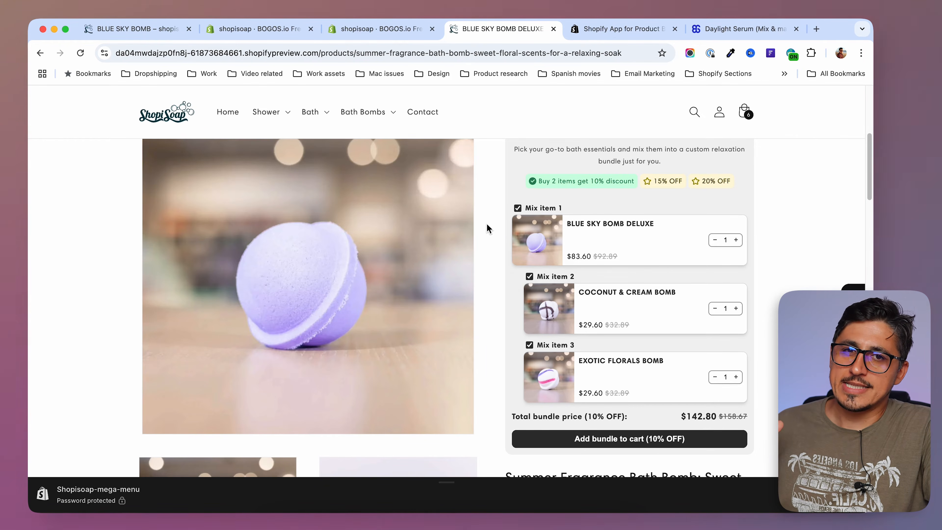
# Return to the BOGOS offers list and turn off the "Bath bombs and scubs" mix-and-match offer
pyautogui.click(369, 30)
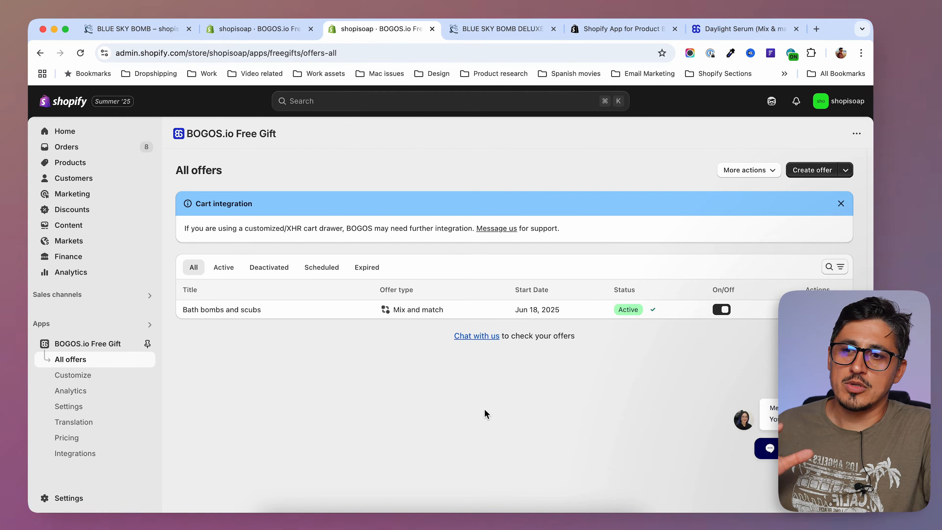
pyautogui.click(721, 310)
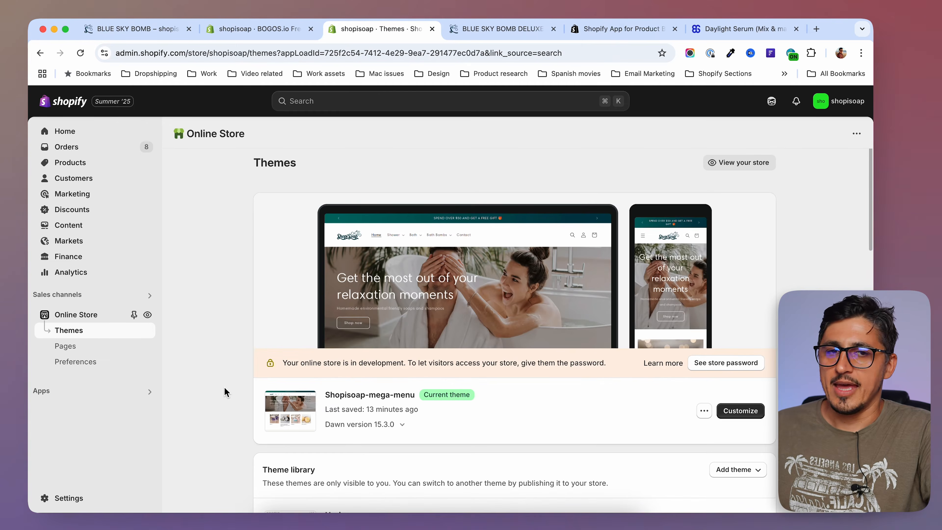
# Go from the store's app settings to the Shopify App Store and look up apps for "search"
pyautogui.click(76, 396)
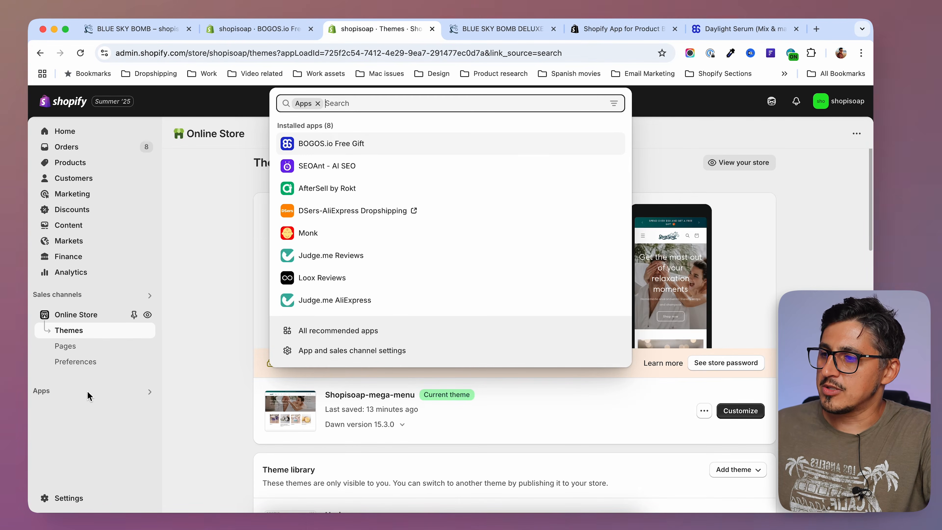
pyautogui.click(347, 350)
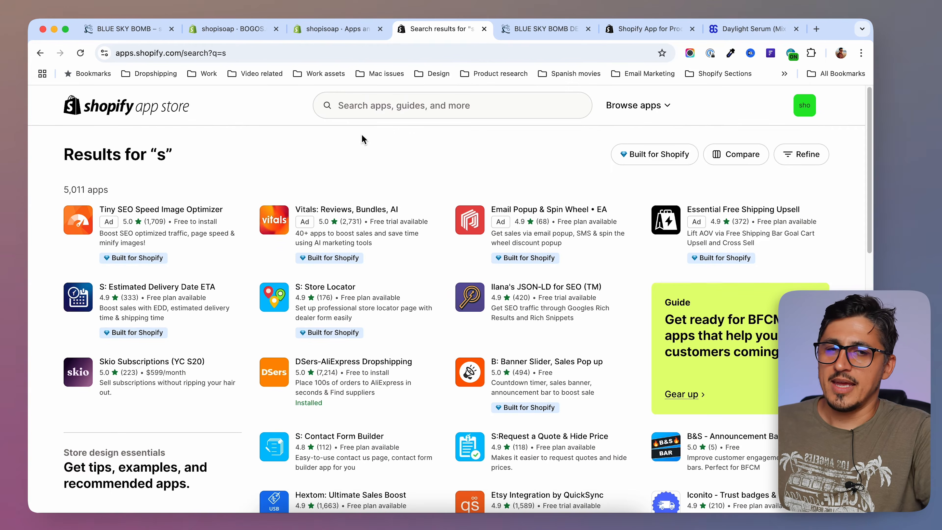
pyautogui.click(387, 104)
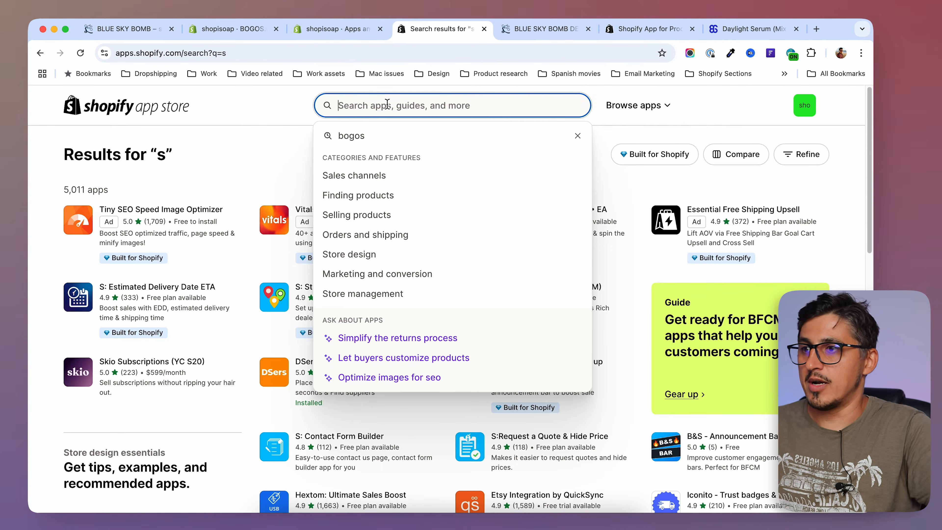
pyautogui.write('search')
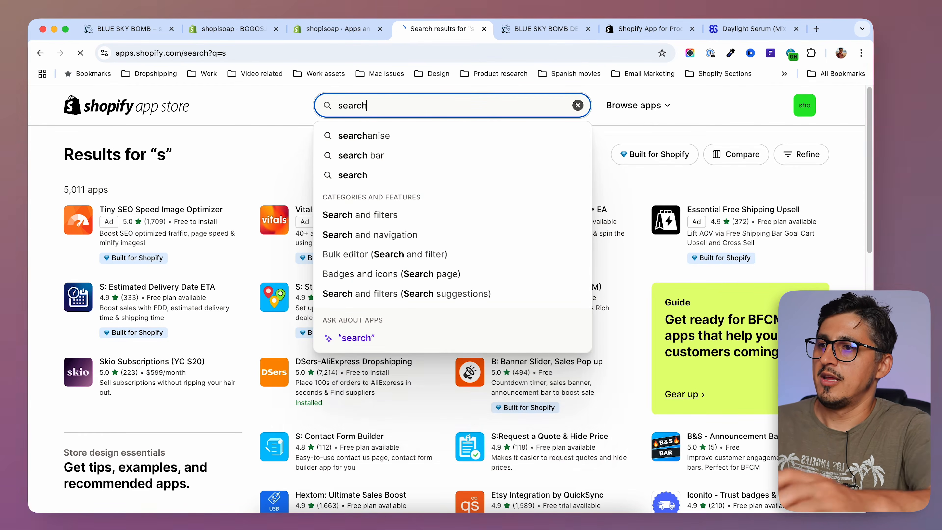
pyautogui.press('Return')
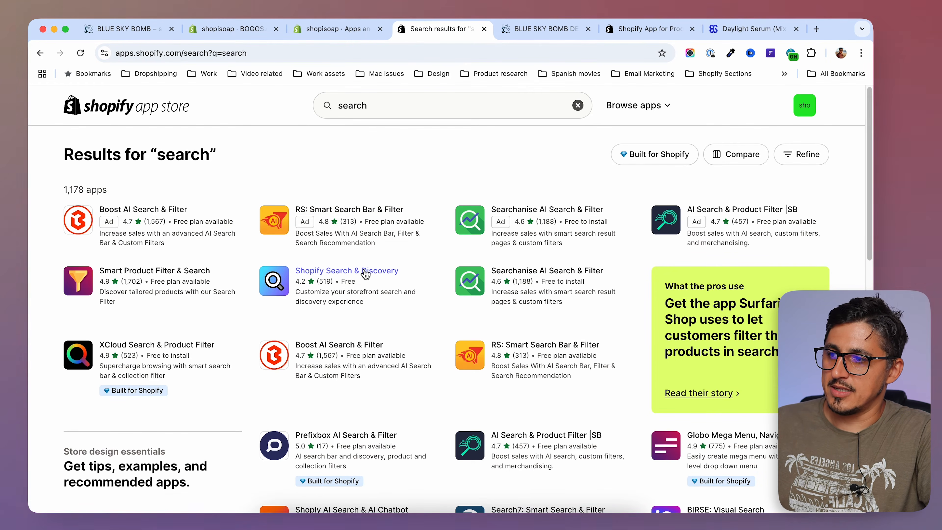
# Install the Shopify Search & Discovery app and approve its access to the store
pyautogui.click(363, 271)
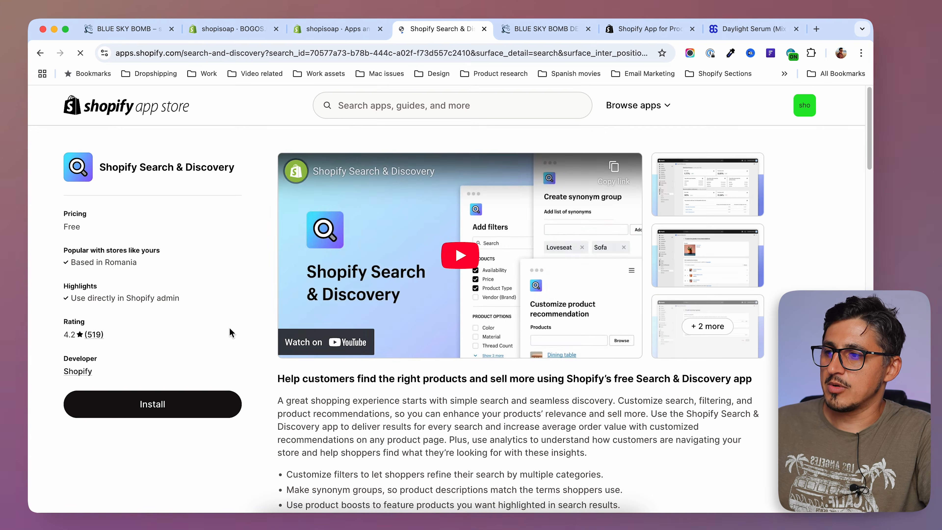
pyautogui.click(152, 404)
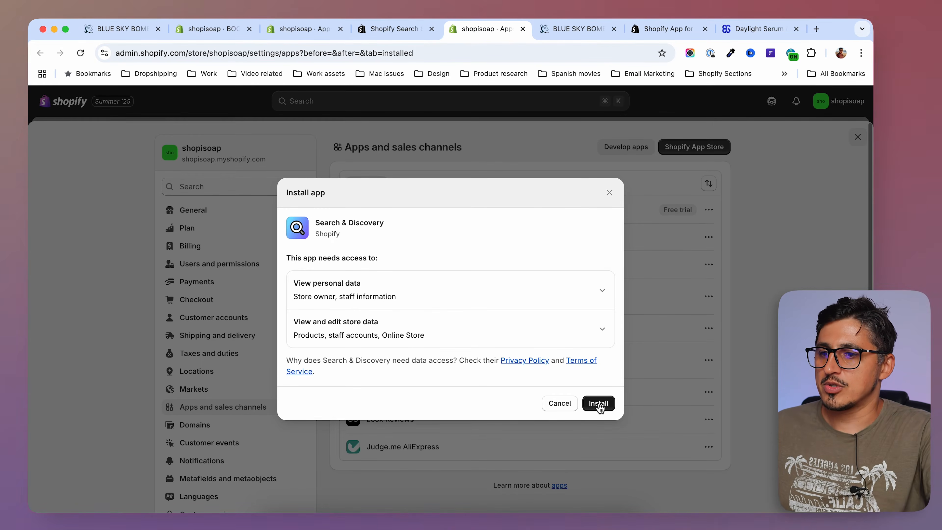
pyautogui.click(599, 404)
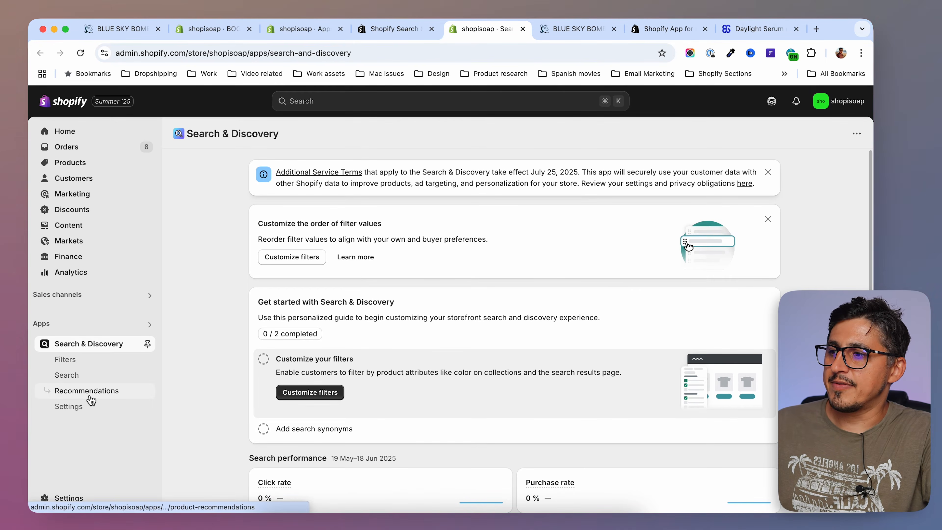
# Open the product recommendations for BLUE SKY BOMB and examine its complementary and related products sections
pyautogui.click(103, 395)
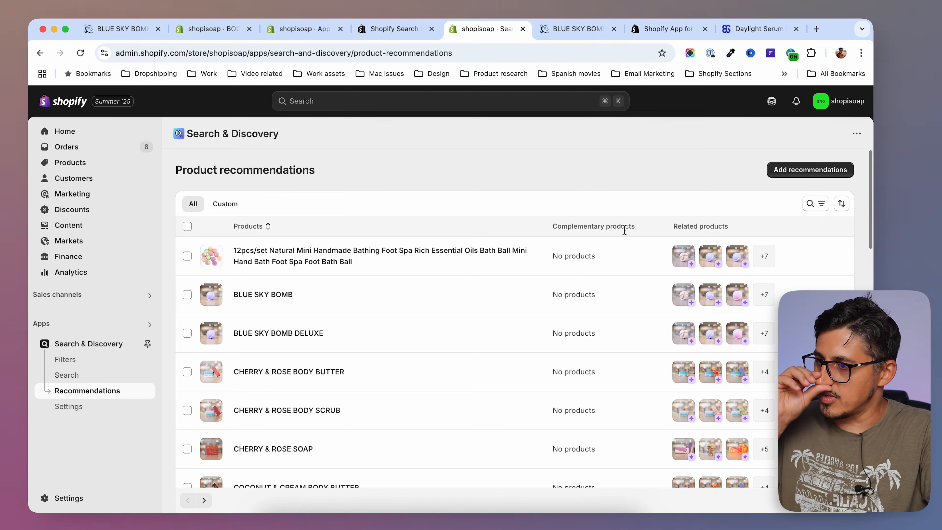
pyautogui.click(276, 299)
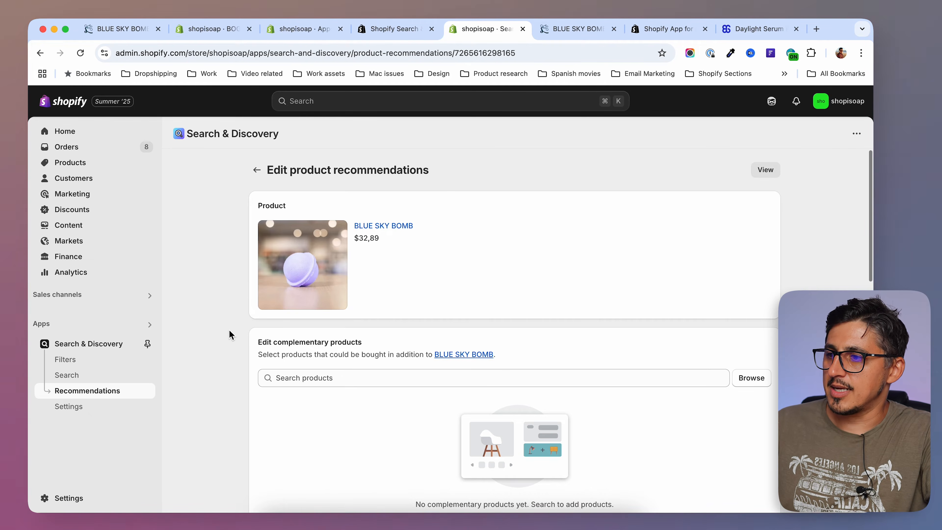
pyautogui.scroll(-2, 235, 327)
pyautogui.scroll(2, 265, 302)
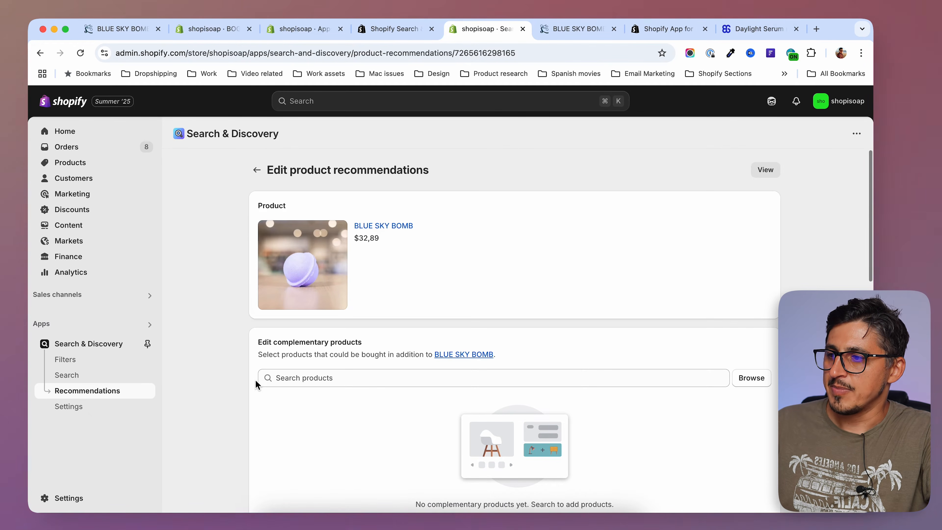
pyautogui.scroll(-2, 255, 385)
pyautogui.scroll(-9, 350, 373)
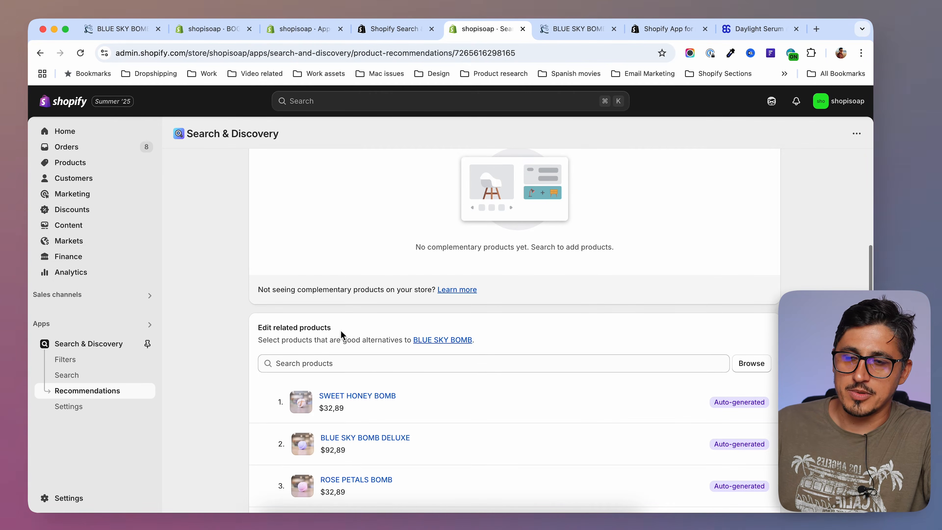
pyautogui.scroll(-7, 342, 334)
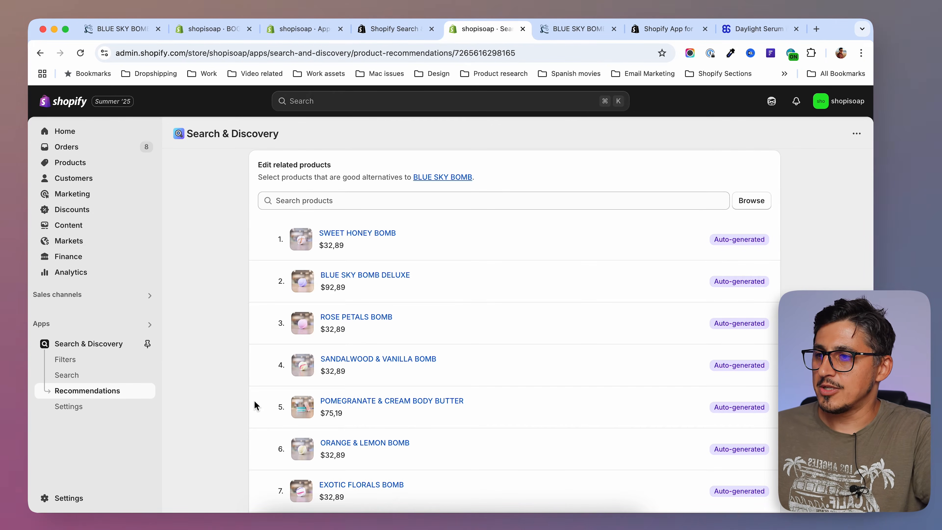
pyautogui.scroll(6, 255, 405)
pyautogui.scroll(10, 257, 397)
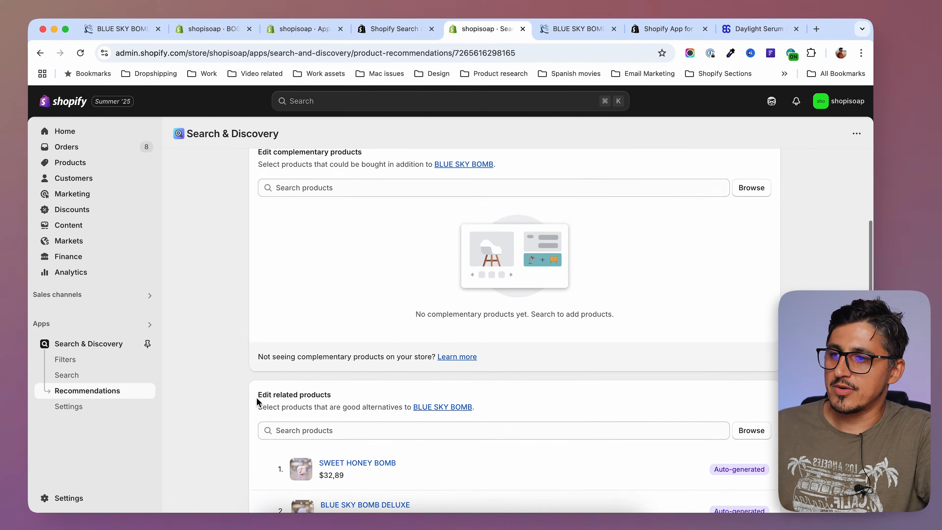
pyautogui.scroll(-3, 256, 398)
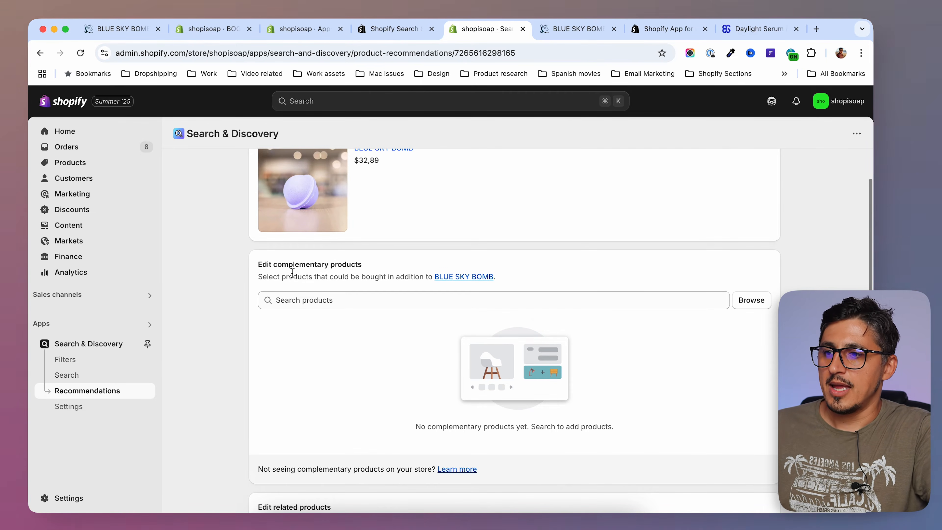
pyautogui.scroll(2, 471, 320)
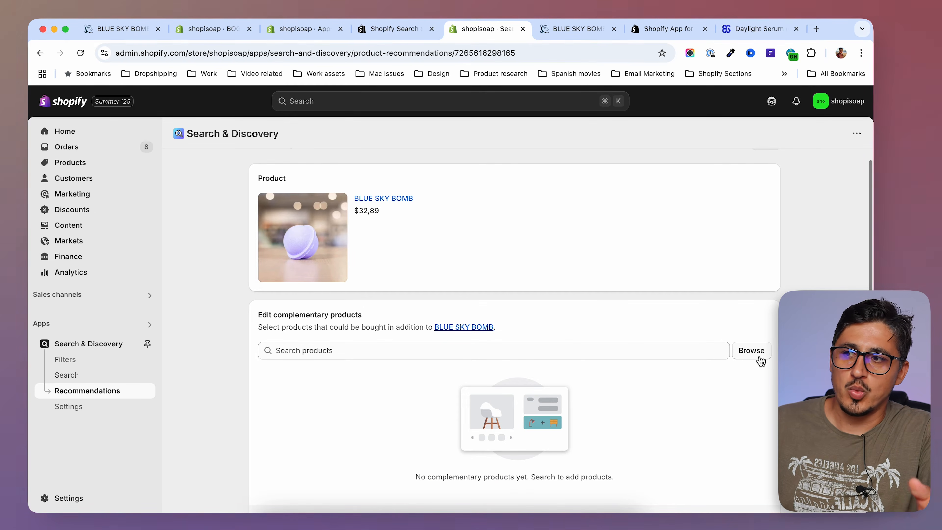
# Add COCONUT & CREAM BOMB, HONEY & CITRUS BODY SCRUB and ORANGE LEMONADE SOAP as complementary products of BLUE SKY BOMB
pyautogui.click(745, 353)
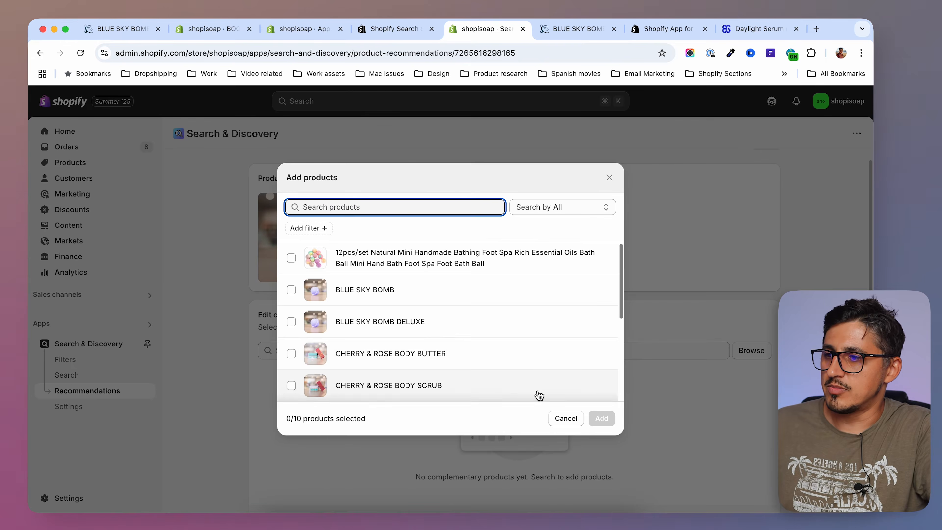
pyautogui.scroll(-5, 514, 334)
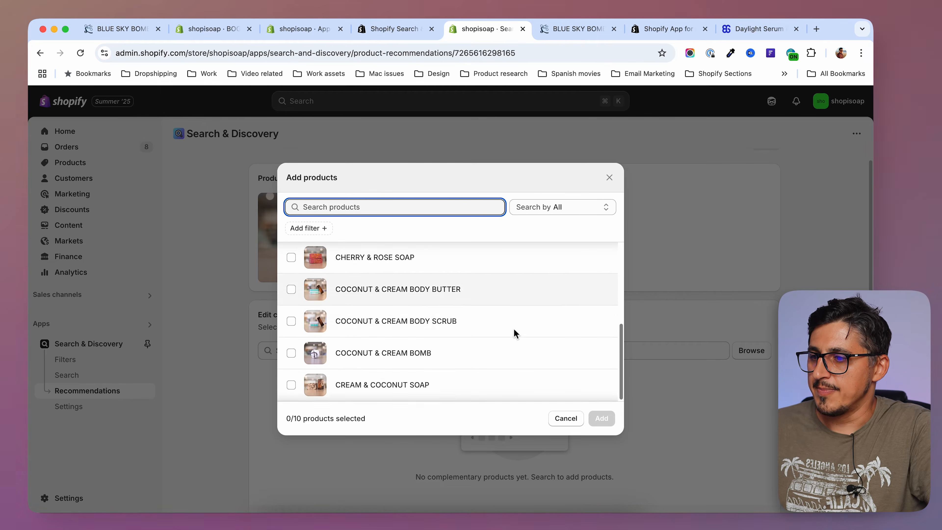
pyautogui.scroll(-1, 334, 358)
pyautogui.click(291, 353)
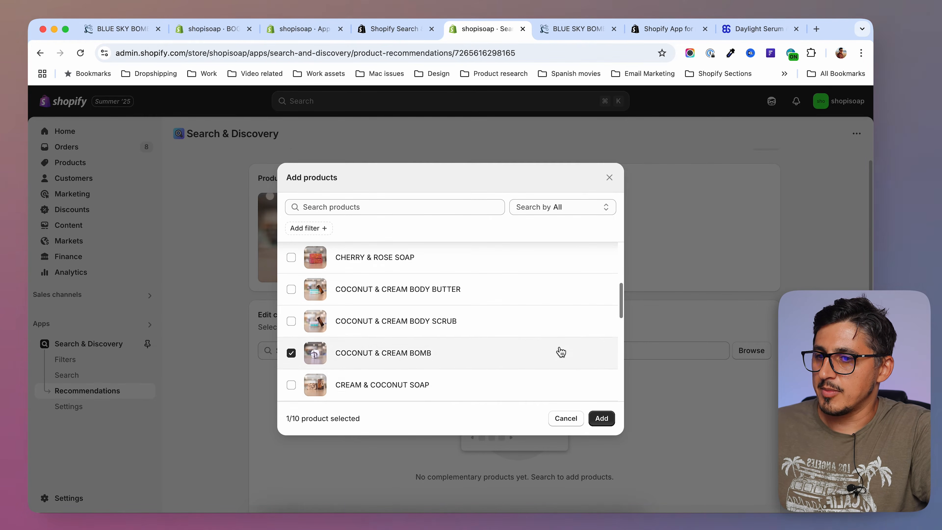
pyautogui.scroll(-6, 534, 358)
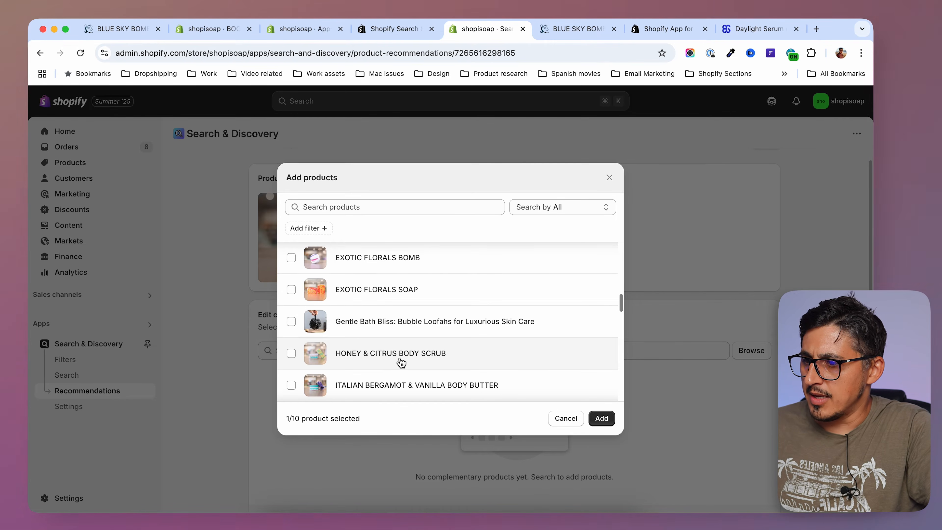
pyautogui.click(291, 353)
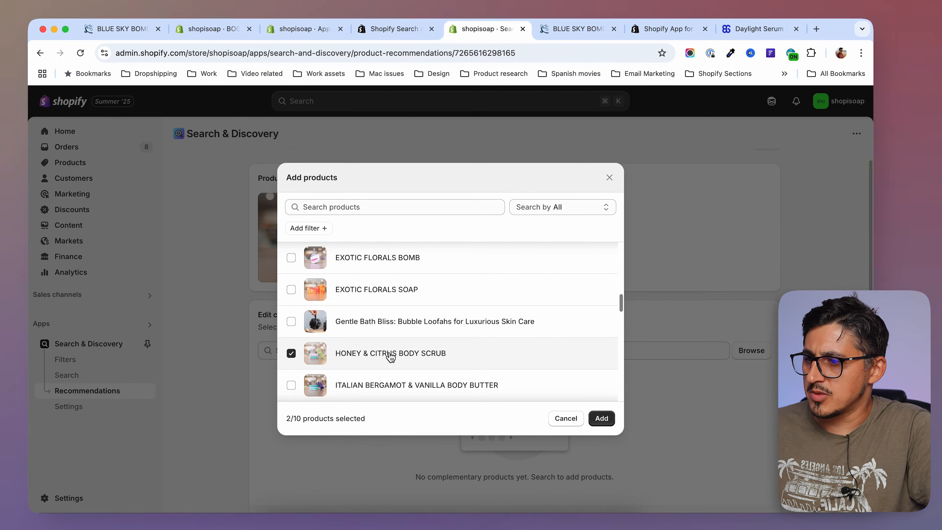
pyautogui.scroll(-7, 460, 358)
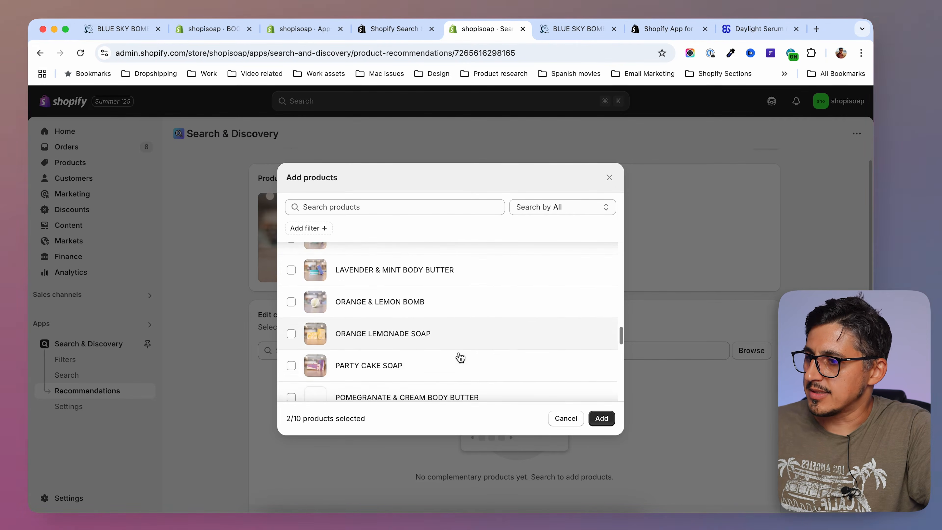
pyautogui.click(288, 334)
pyautogui.click(601, 418)
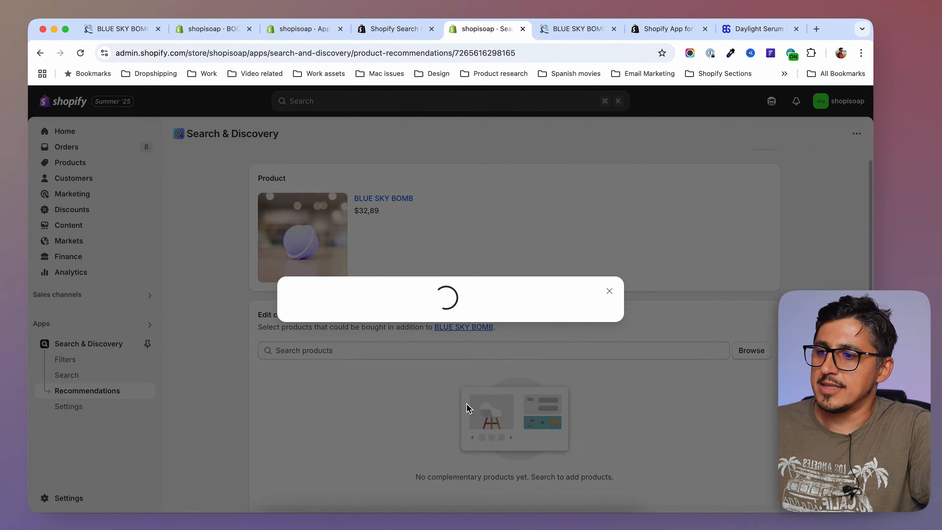
# Review the three complementary products chosen for BLUE SKY BOMB and save the product recommendations
pyautogui.scroll(-3, 234, 392)
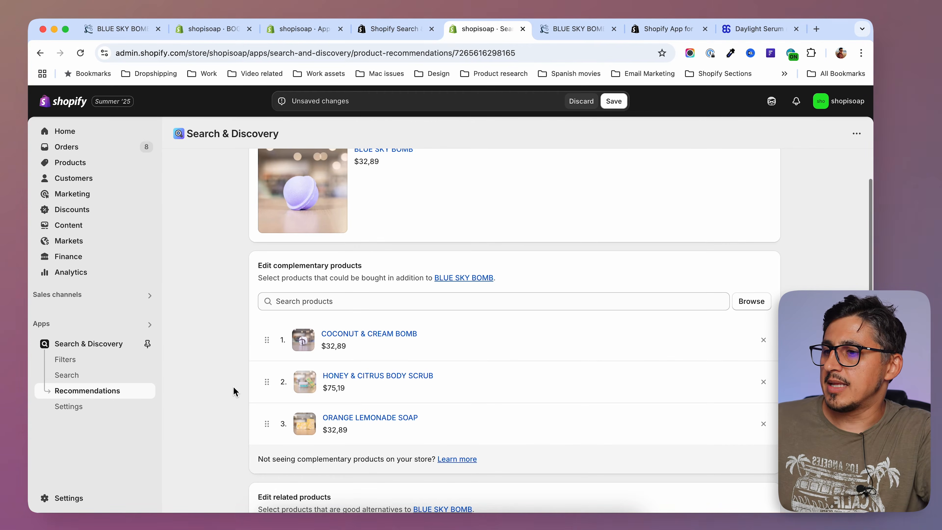
pyautogui.scroll(2, 224, 381)
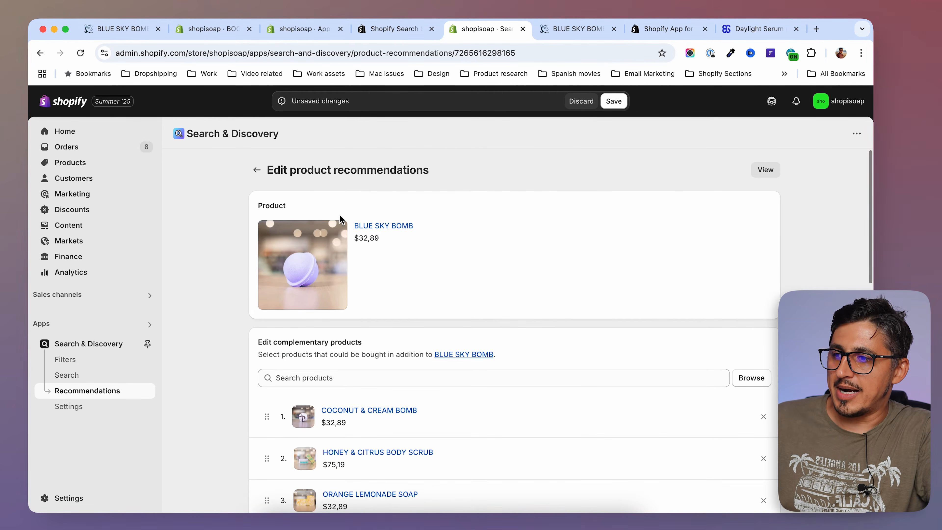
pyautogui.scroll(-2, 203, 339)
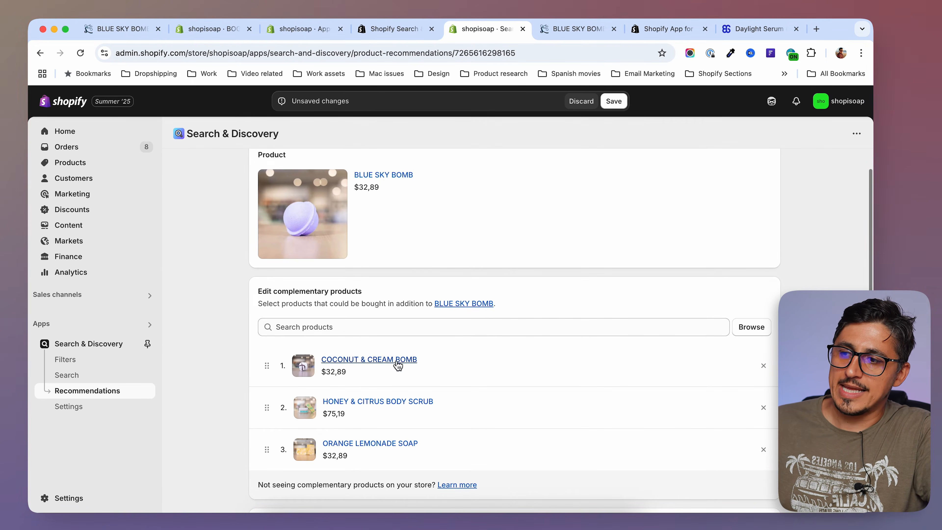
pyautogui.click(615, 101)
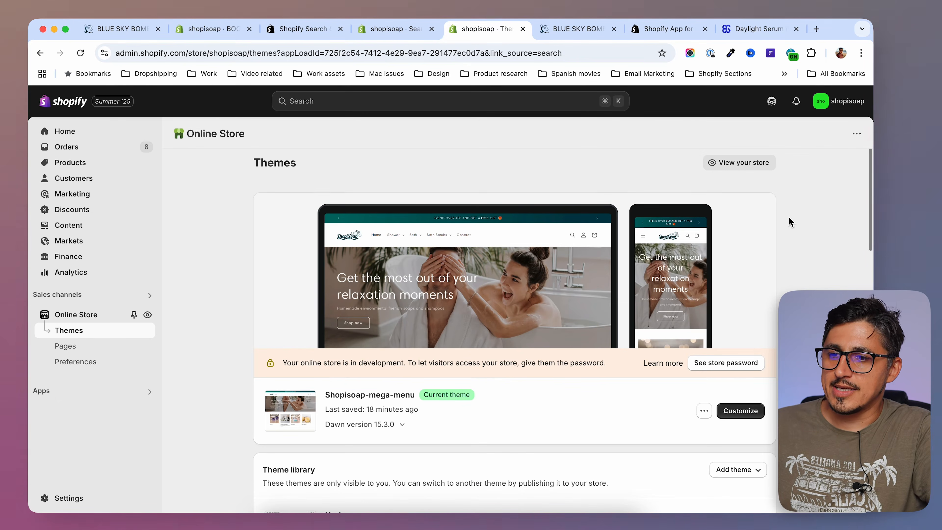
# Customize the Shopisoap-mega-menu theme and go through the Summer-Inspired Bath Bombs collection to the BLUE SKY BOMB DELUXE product page
pyautogui.click(745, 414)
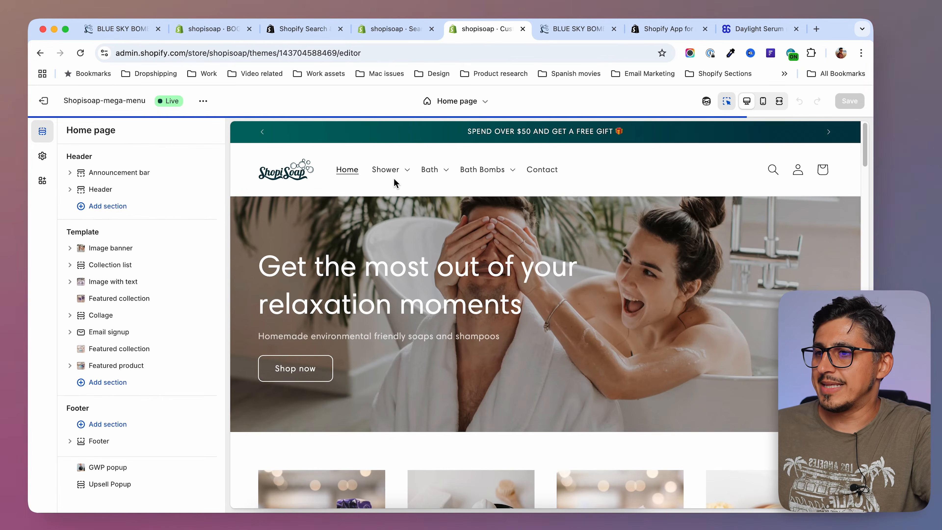
pyautogui.scroll(-6, 471, 309)
pyautogui.click(481, 337)
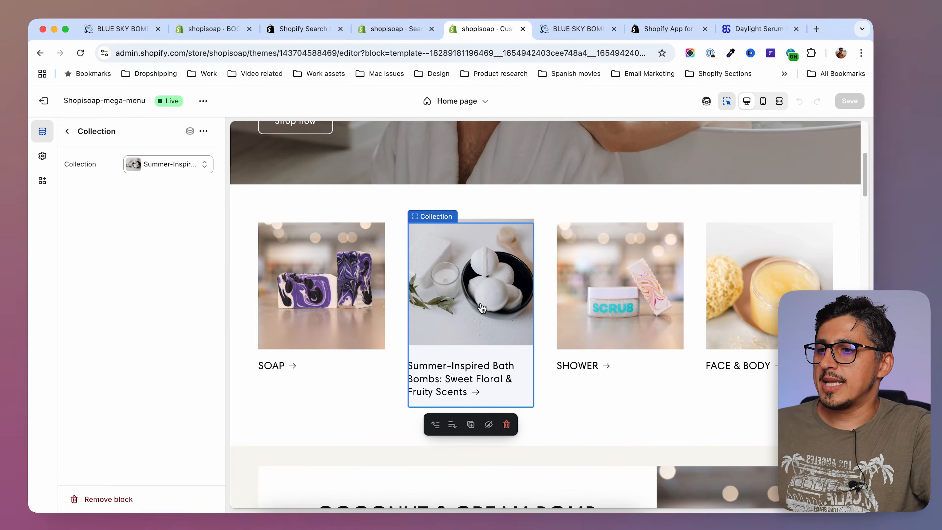
pyautogui.click(481, 336)
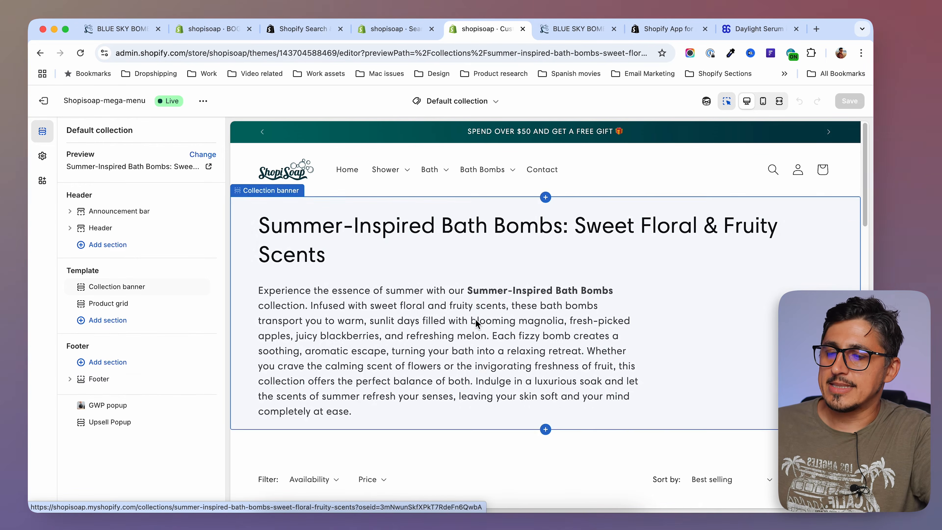
pyautogui.scroll(-5, 481, 327)
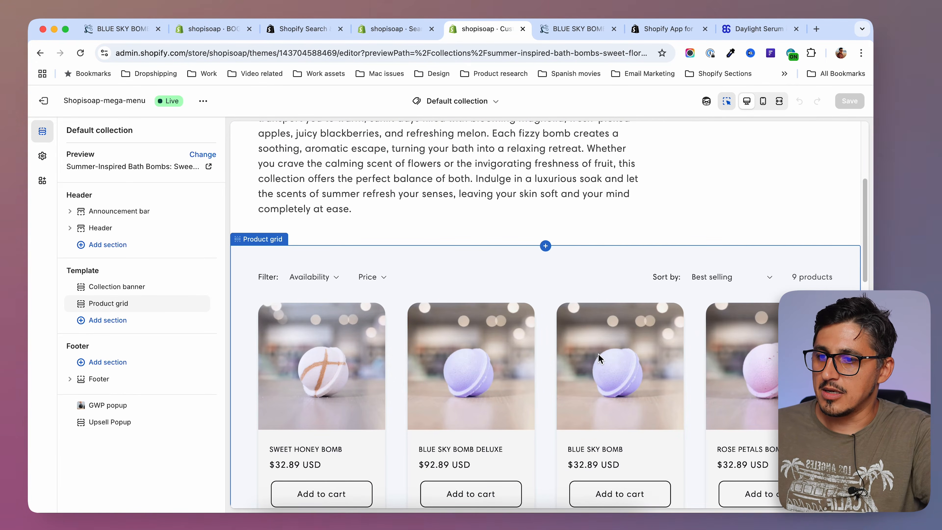
pyautogui.scroll(-1, 593, 357)
pyautogui.click(485, 321)
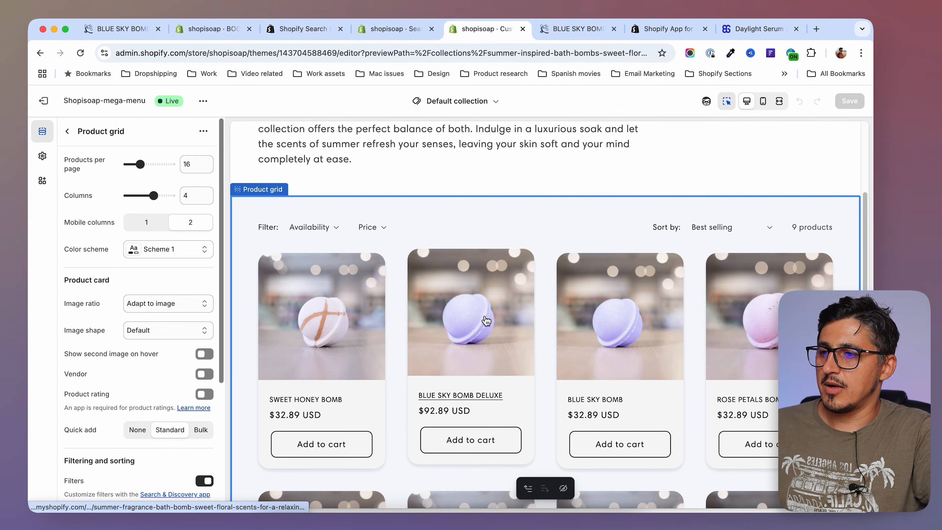
pyautogui.click(486, 321)
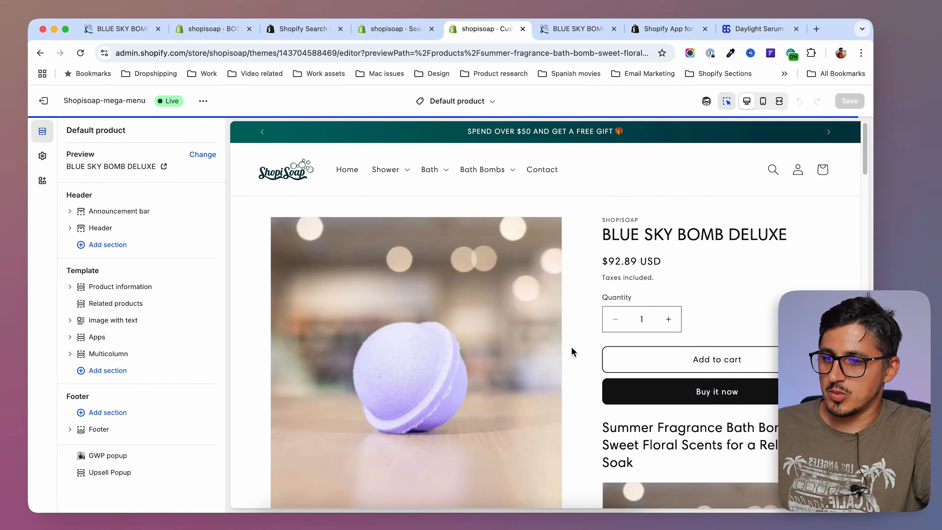
# Add a Complementary products block directly below the Buy buttons in the product information section and save the theme
pyautogui.scroll(-1, 571, 351)
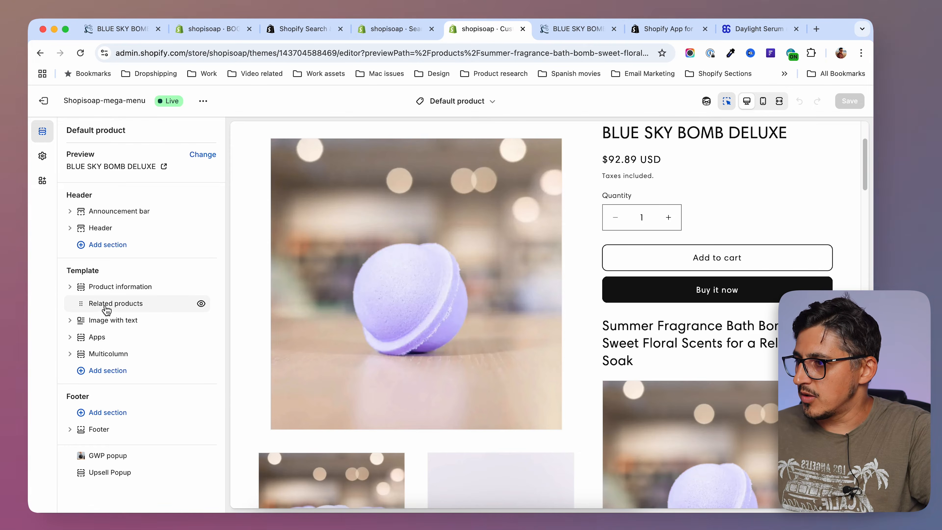
pyautogui.click(70, 288)
pyautogui.scroll(-2, 136, 383)
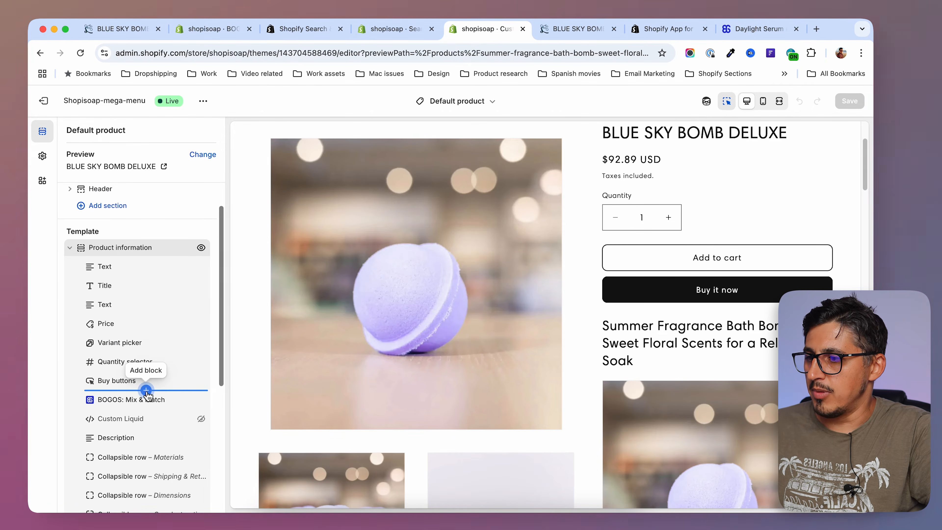
pyautogui.click(146, 390)
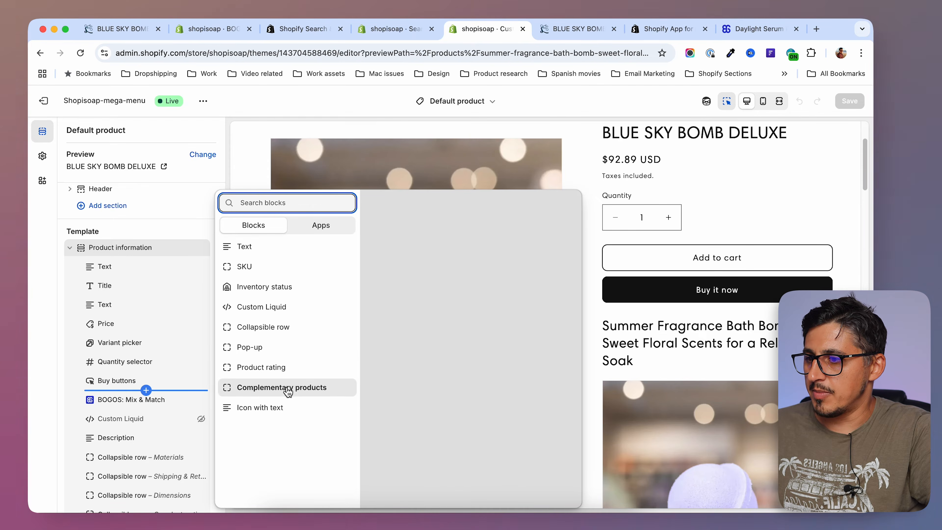
pyautogui.click(301, 394)
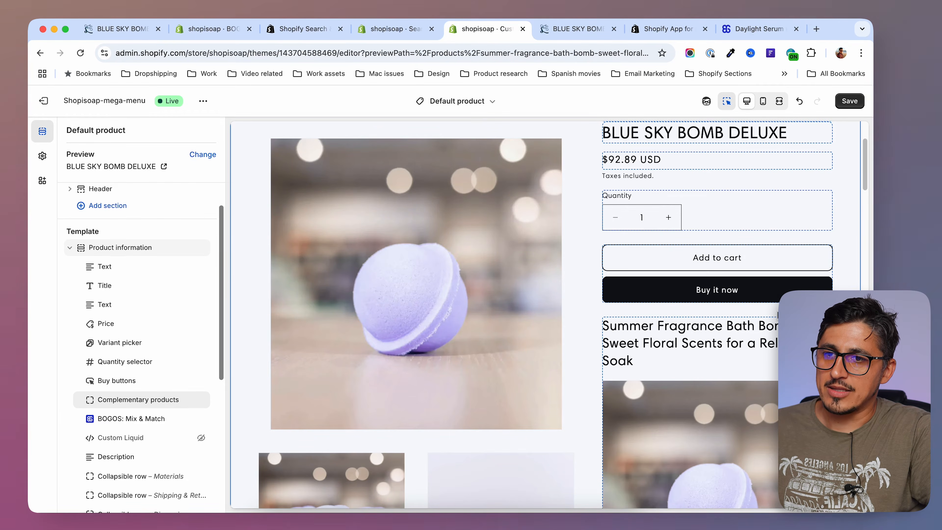
pyautogui.click(849, 101)
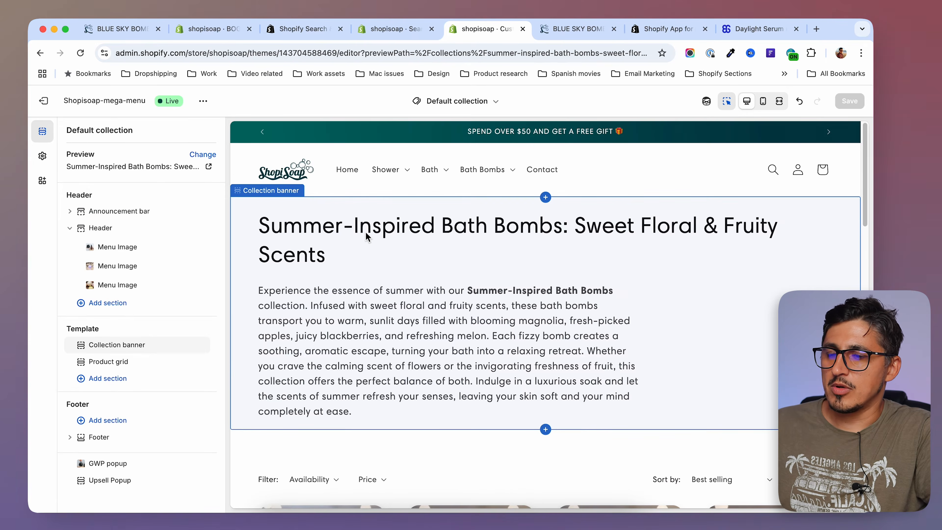
# Preview the BLUE SKY BOMB product page from the Summer-Inspired Bath Bombs collection and examine its complementary products block
pyautogui.scroll(-7, 590, 288)
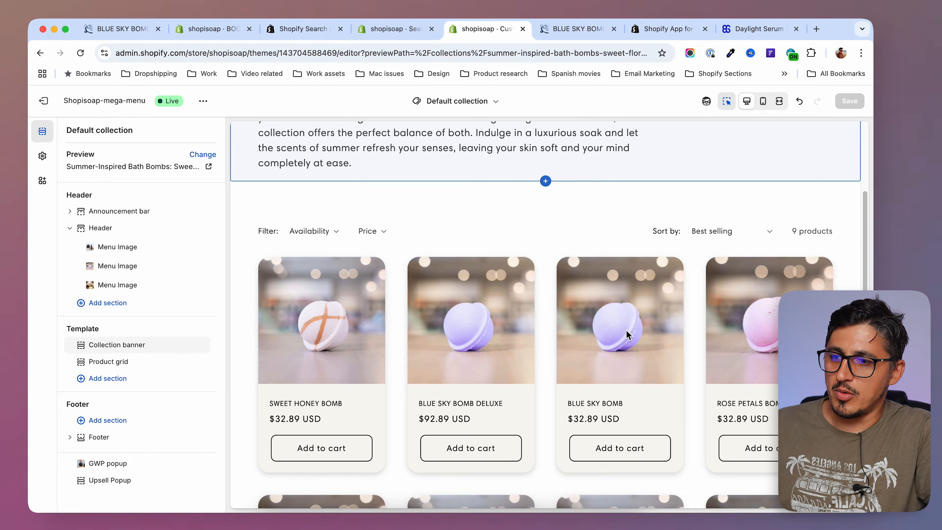
pyautogui.click(626, 330)
pyautogui.click(623, 292)
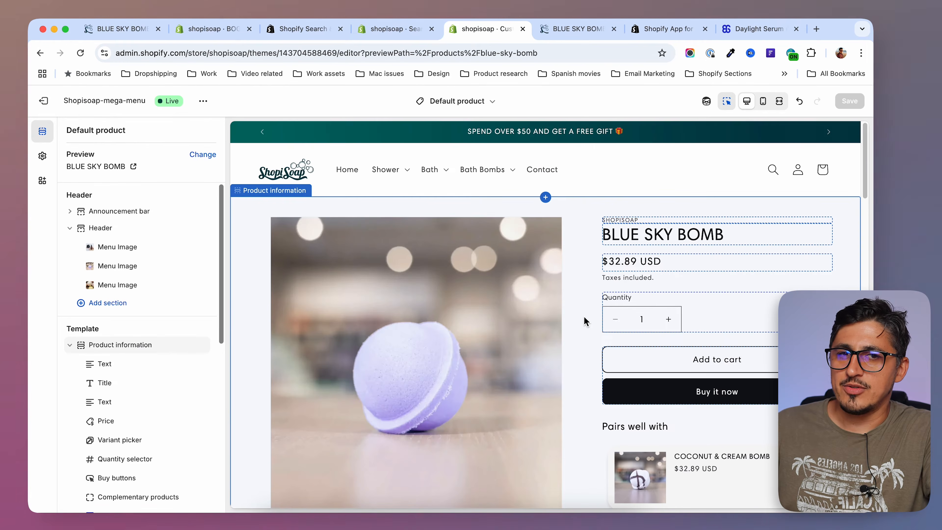
pyautogui.scroll(-4, 561, 311)
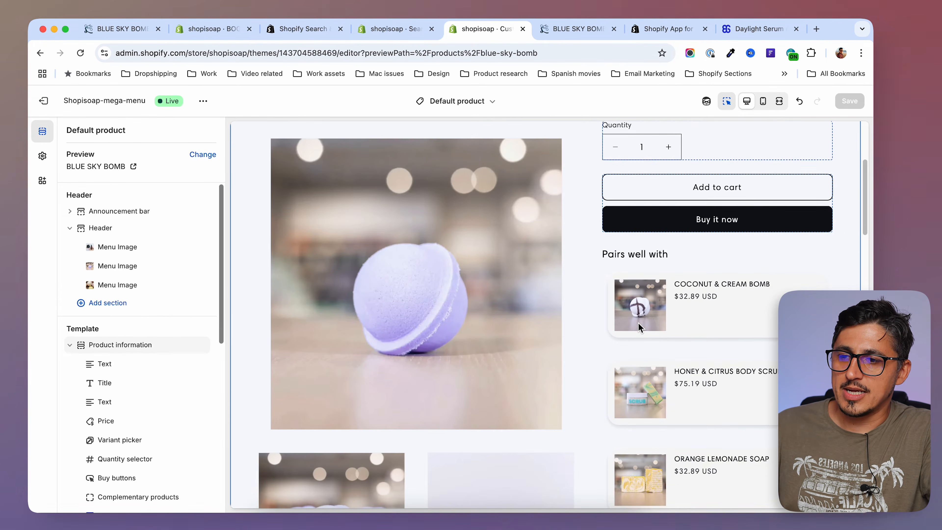
pyautogui.scroll(-2, 723, 340)
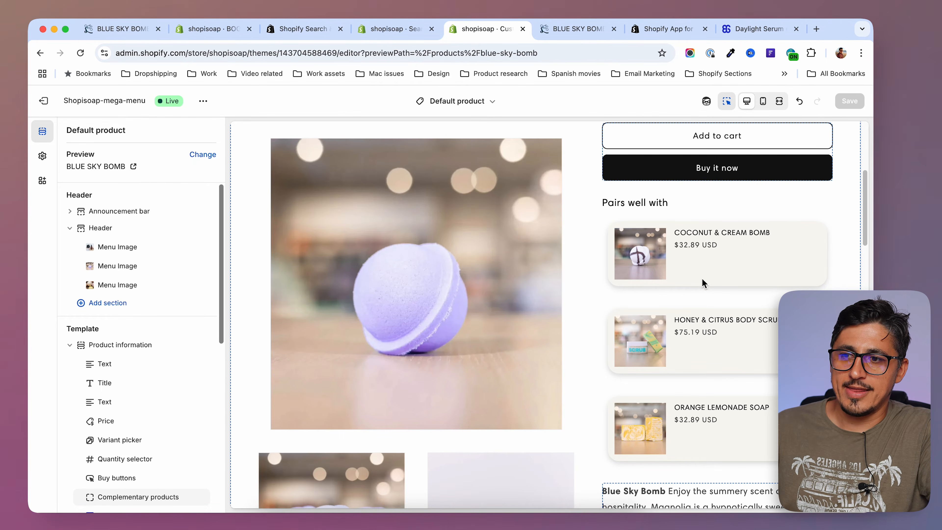
pyautogui.scroll(-3, 703, 283)
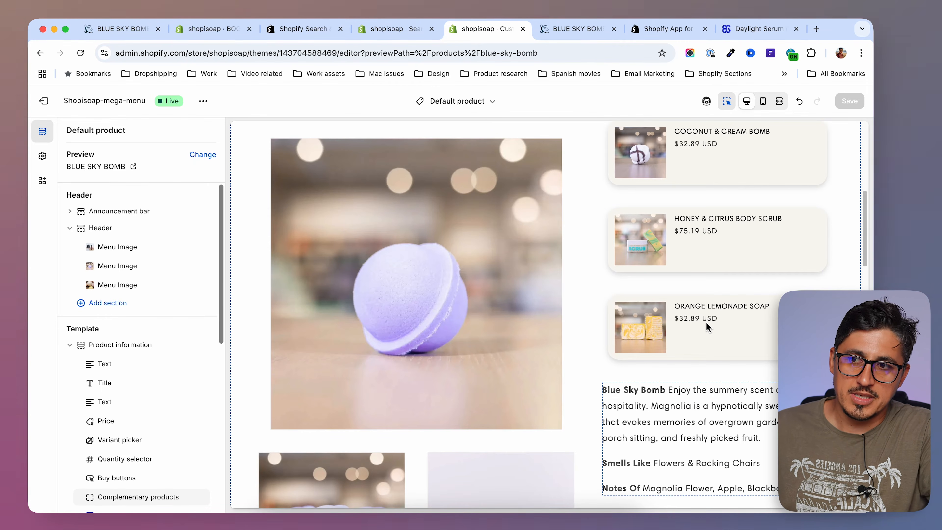
pyautogui.scroll(2, 705, 322)
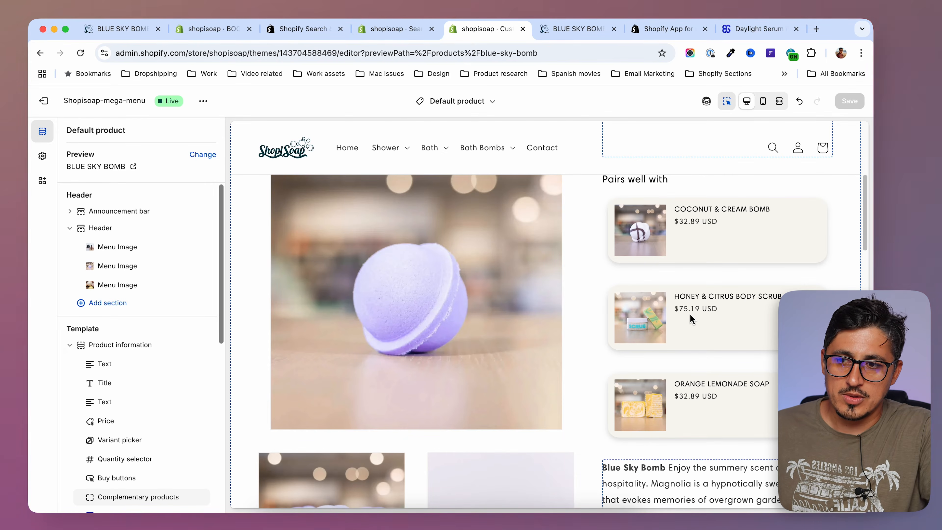
# Follow the HONEY & CITRUS BODY SCRUB recommendation and look over its product page
pyautogui.click(696, 301)
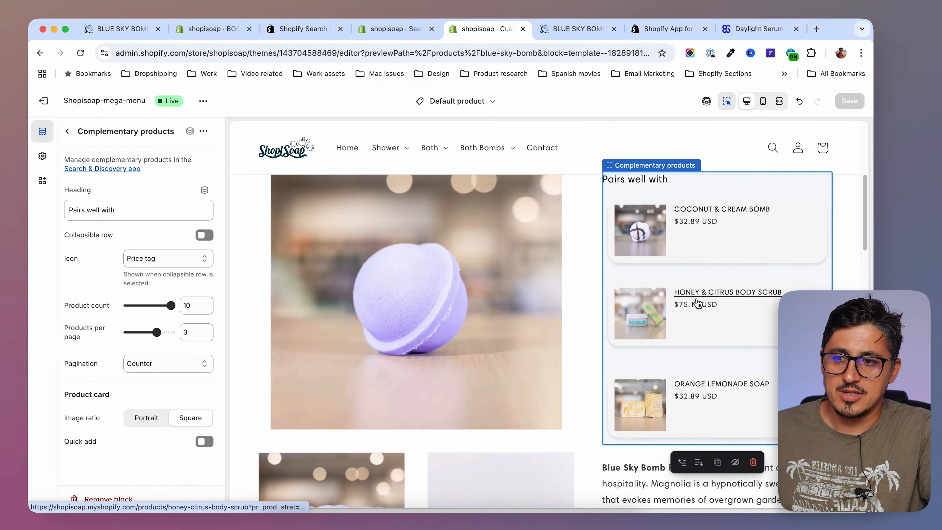
pyautogui.click(734, 293)
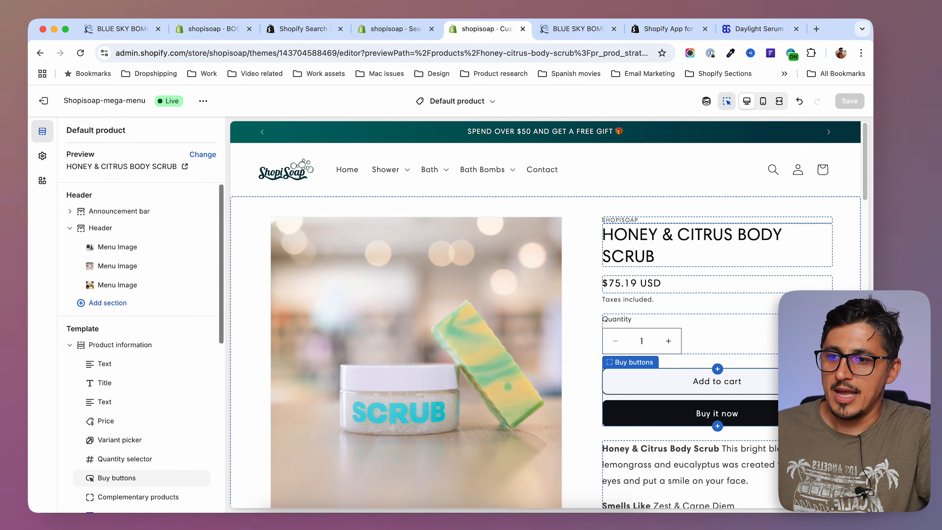
pyautogui.scroll(-15, 726, 371)
pyautogui.scroll(15, 742, 297)
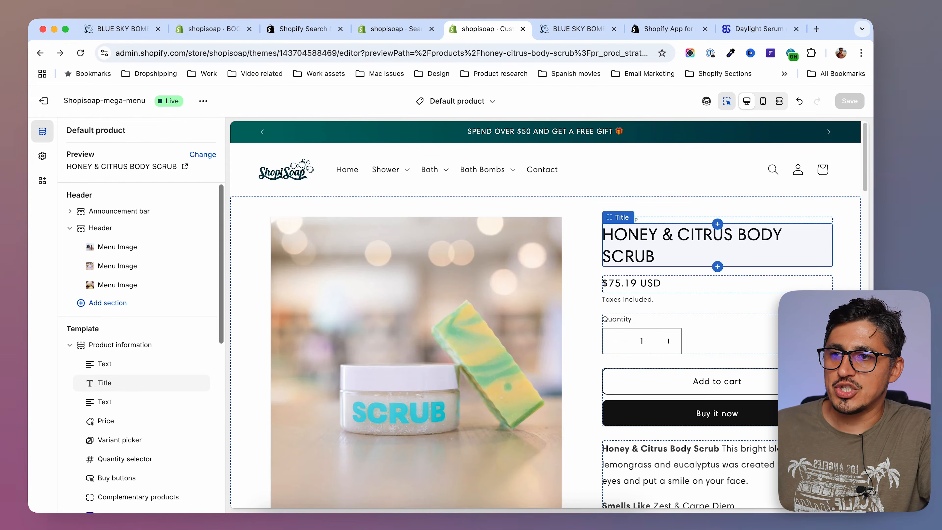
# Switch to the BOGOS demo store's Daylight Serum page and examine its mix and match bundle widget
pyautogui.click(755, 30)
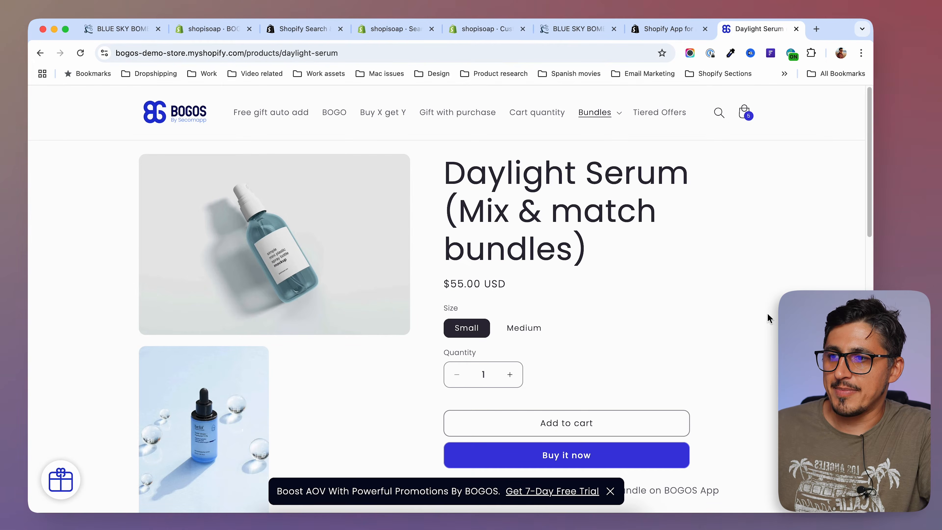
pyautogui.scroll(-10, 770, 304)
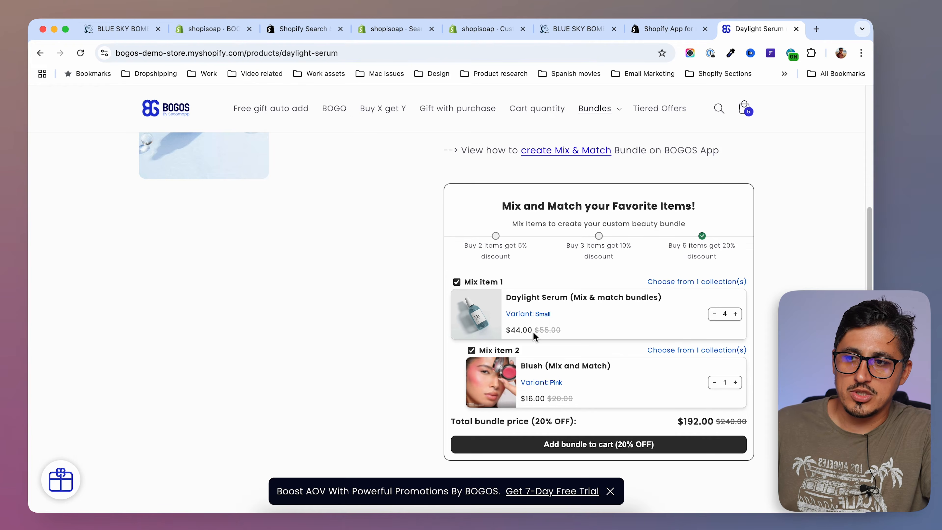
pyautogui.scroll(-2, 532, 311)
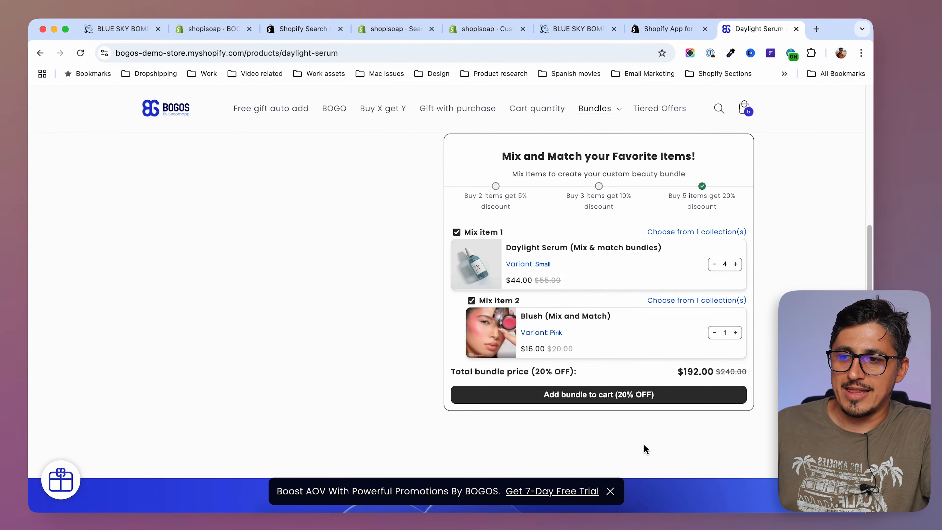
pyautogui.scroll(5, 646, 449)
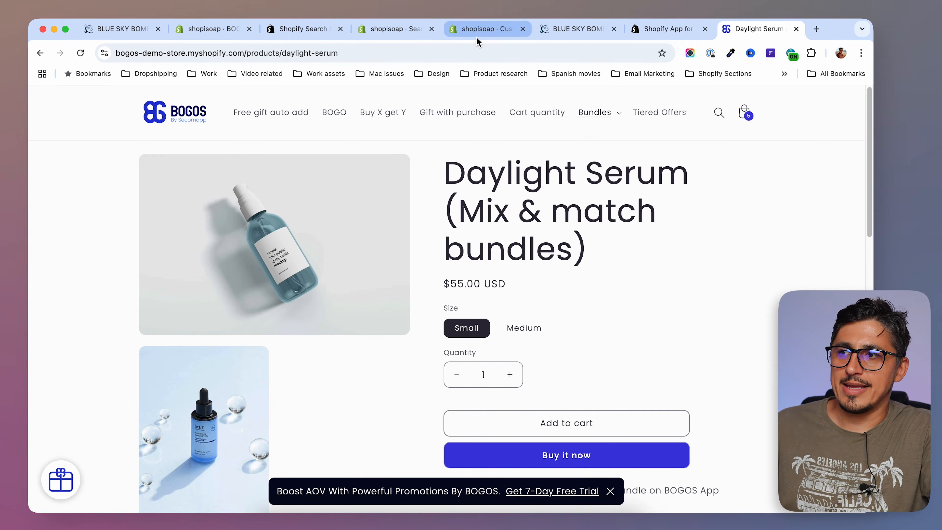
# Switch to the desktop's Mix and Match Bundle folder and open MixandMatchBundleShopiosoeCommCircle.html in the browser
pyautogui.click(398, 31)
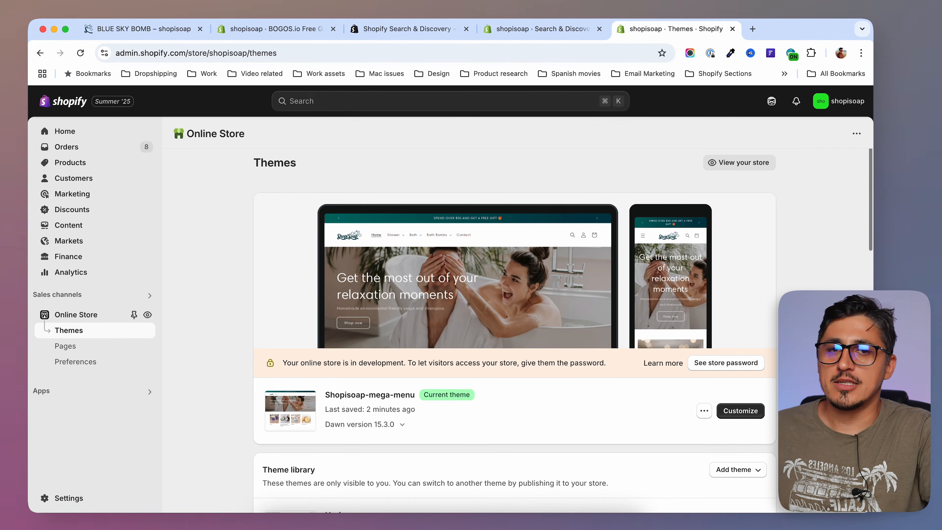
pyautogui.press('F11')
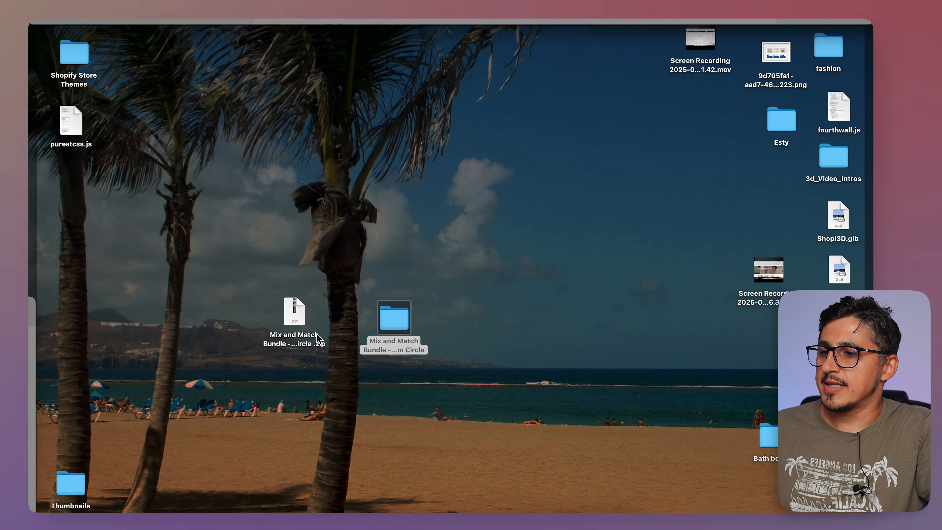
pyautogui.doubleClick(399, 326)
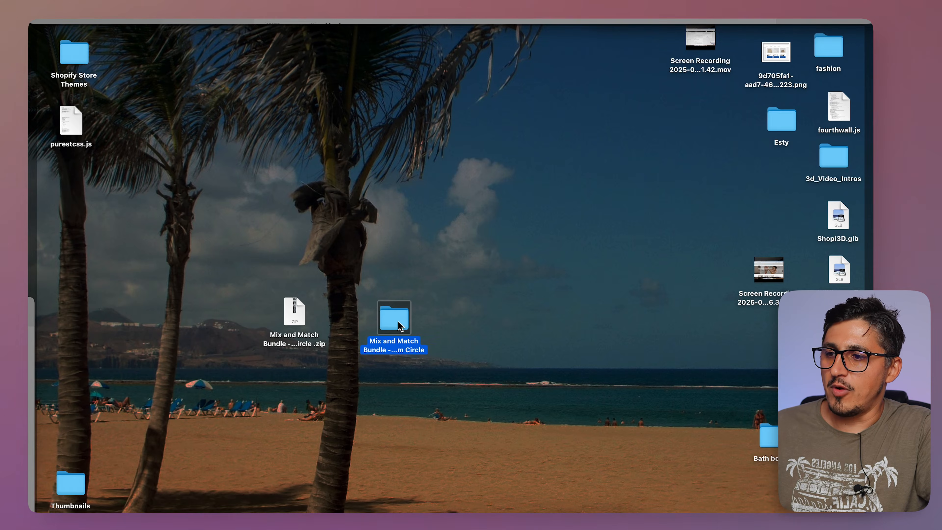
pyautogui.click(366, 138)
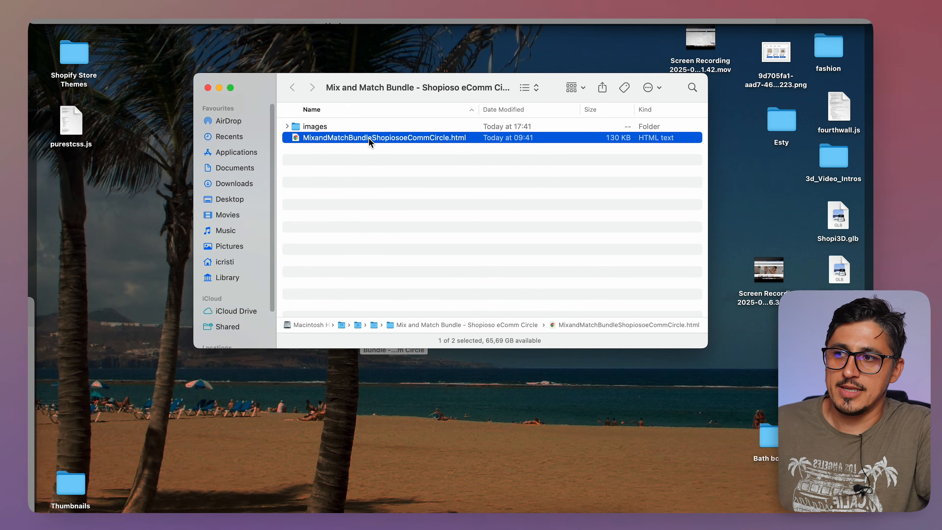
pyautogui.doubleClick(369, 137)
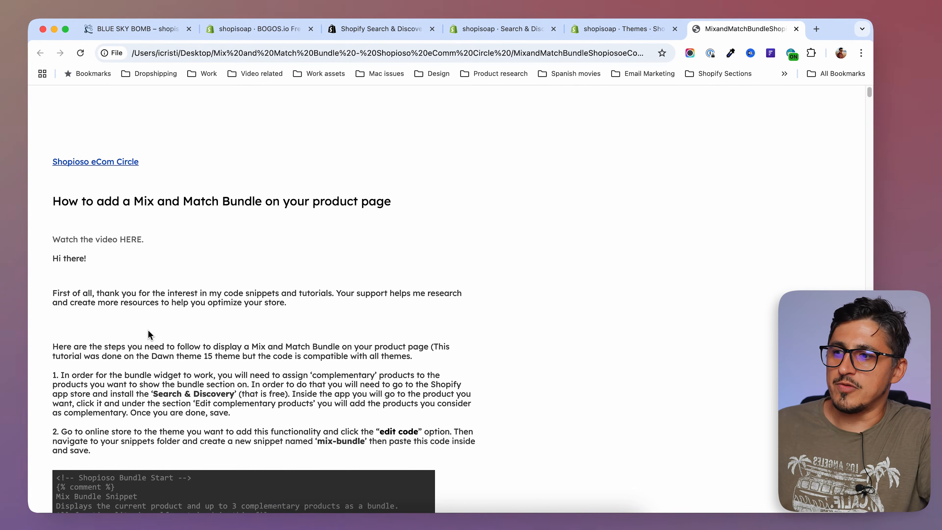
# Read the guide's instructions on assigning complementary products and highlight the snippet name mix-bundle in step 2
pyautogui.scroll(-3, 191, 366)
pyautogui.moveTo(53, 331); pyautogui.dragTo(252, 365)
pyautogui.scroll(-3, 254, 370)
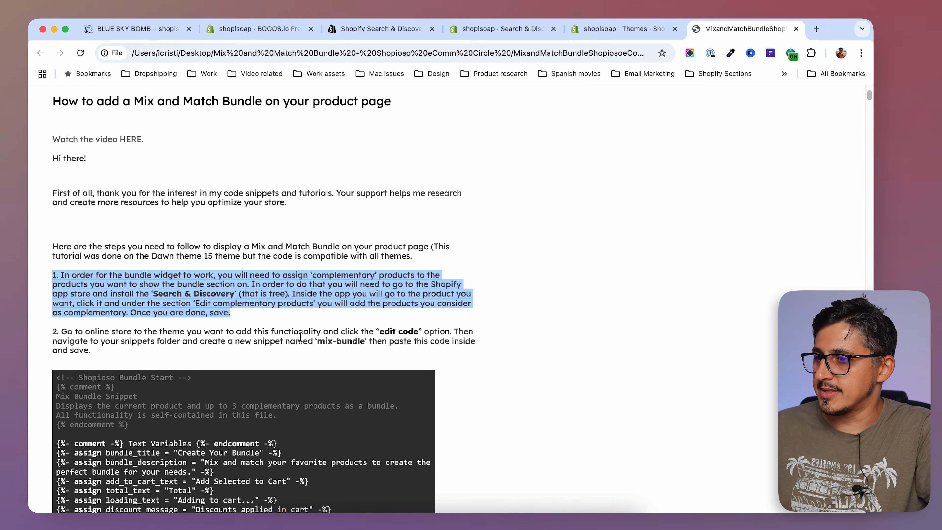
pyautogui.moveTo(322, 342); pyautogui.dragTo(357, 344)
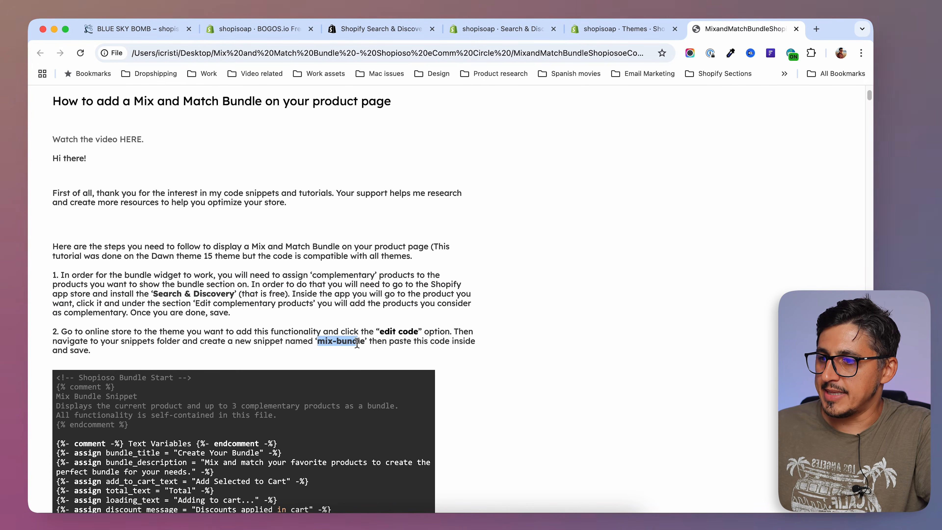
# Copy the snippet name mix-bundle from the guide and open the code editor for the Shopisoap-mega-menu theme
pyautogui.rightClick(345, 342)
pyautogui.click(356, 352)
pyautogui.click(614, 33)
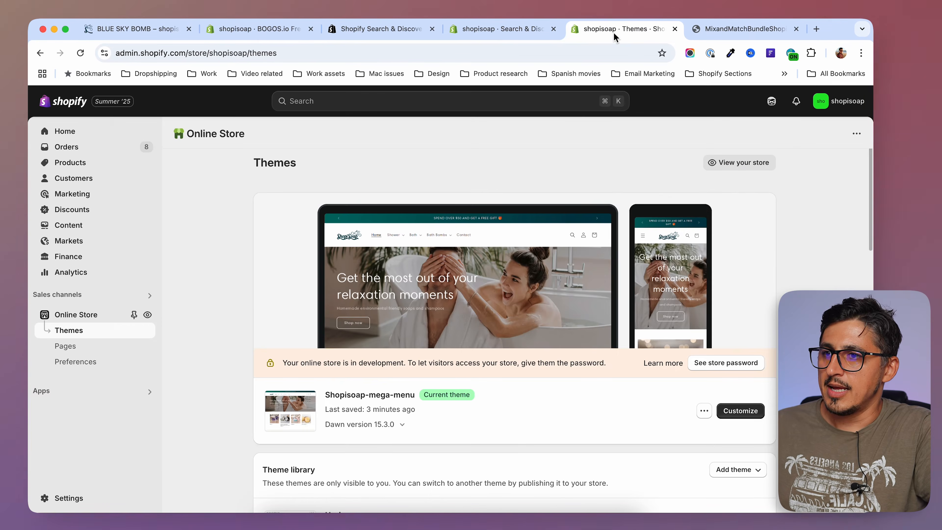
pyautogui.click(704, 410)
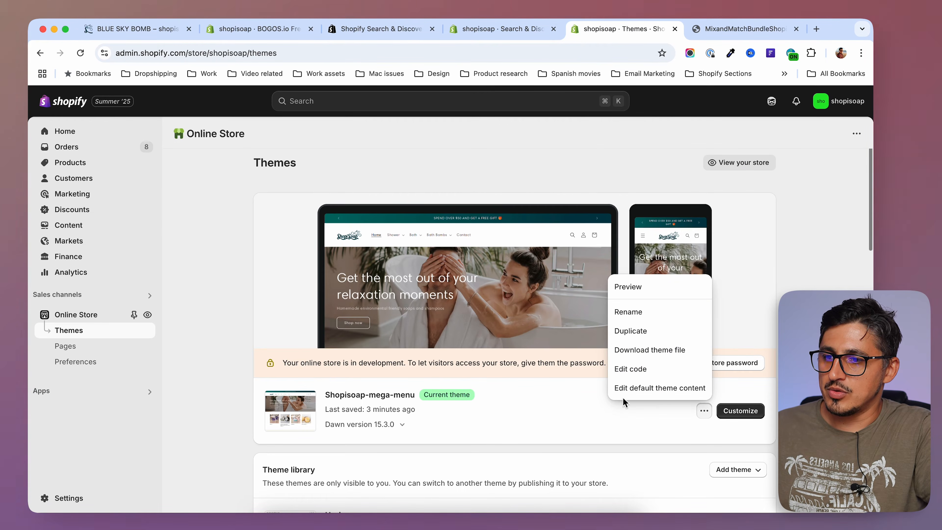
pyautogui.click(641, 371)
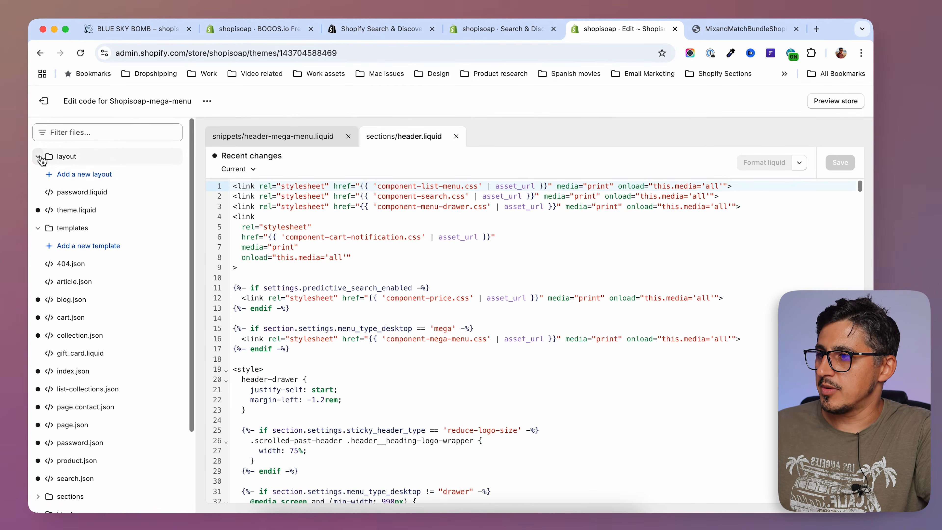
# Create a new snippet named mix-bundle in the theme's snippets folder
pyautogui.click(38, 156)
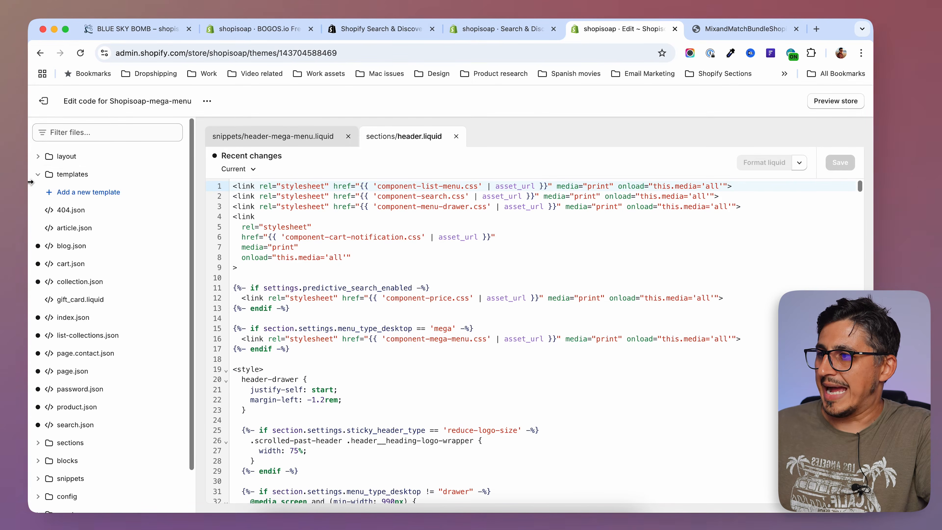
pyautogui.click(39, 175)
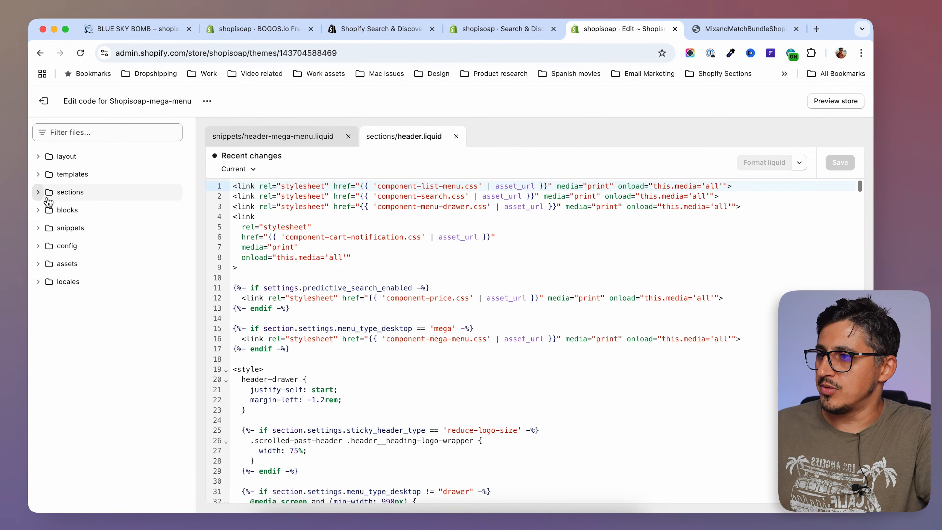
pyautogui.click(39, 228)
pyautogui.click(87, 245)
pyautogui.press('super+v')
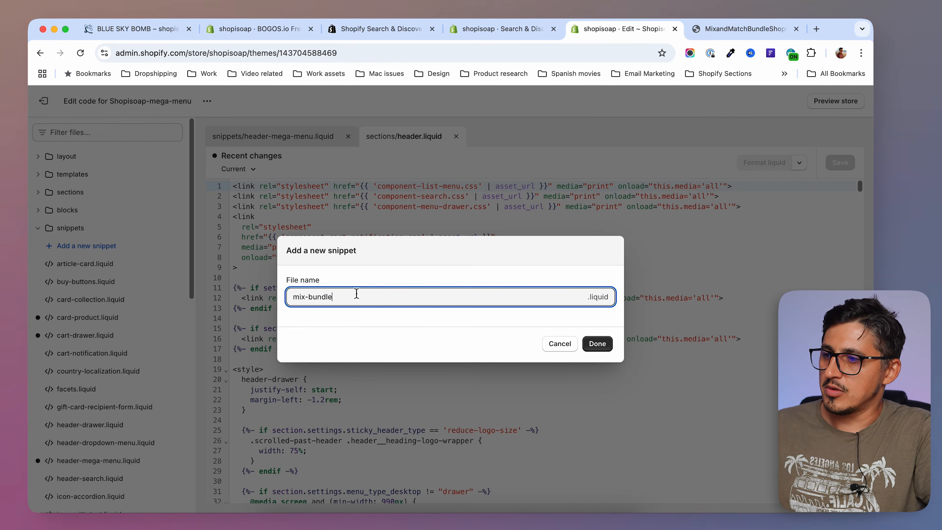
pyautogui.click(598, 344)
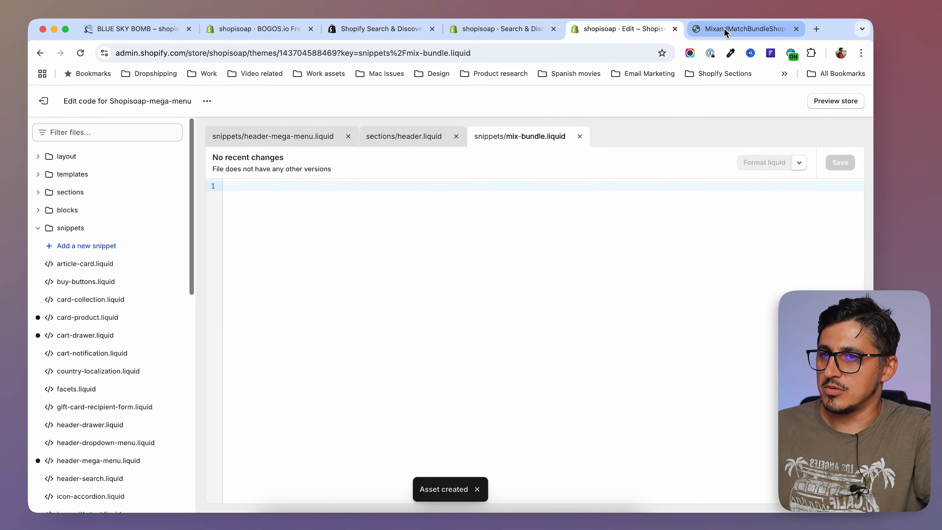
# Select the guide's entire mix bundle snippet code, from the Shopioso Bundle Start comment to Shopioso Bundle End
pyautogui.click(726, 30)
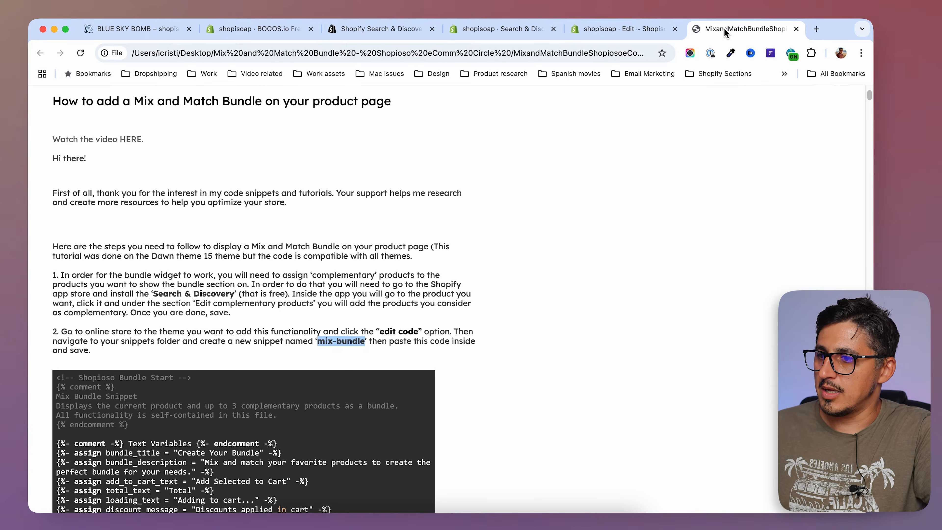
pyautogui.scroll(-3, 364, 328)
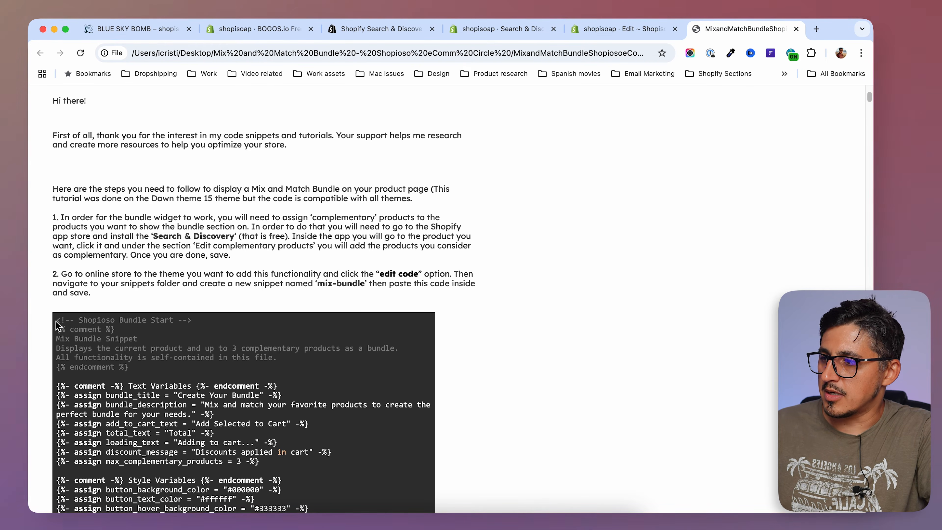
pyautogui.moveTo(57, 321); pyautogui.dragTo(209, 405)
pyautogui.scroll(-20, 205, 367)
pyautogui.scroll(-15, 204, 371)
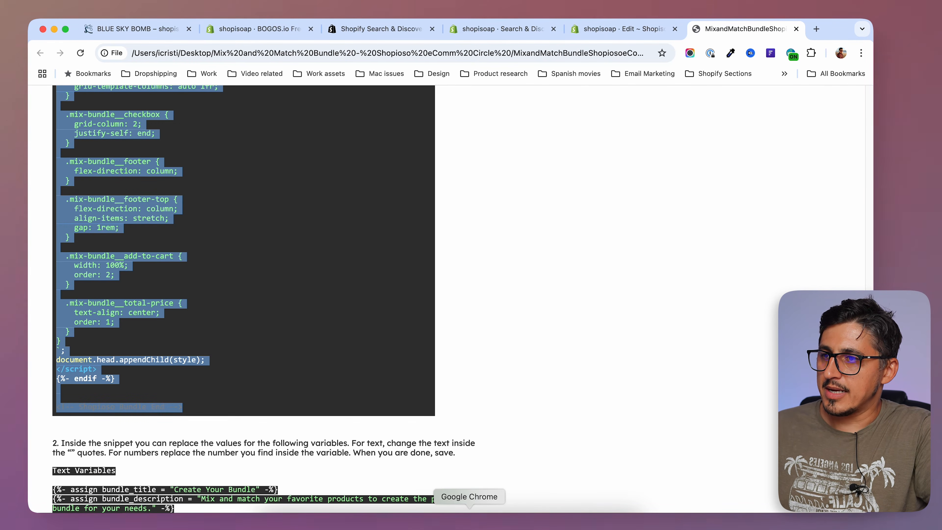
# Paste the guide's bundle code into the empty mix-bundle.liquid snippet and save the file
pyautogui.click(646, 29)
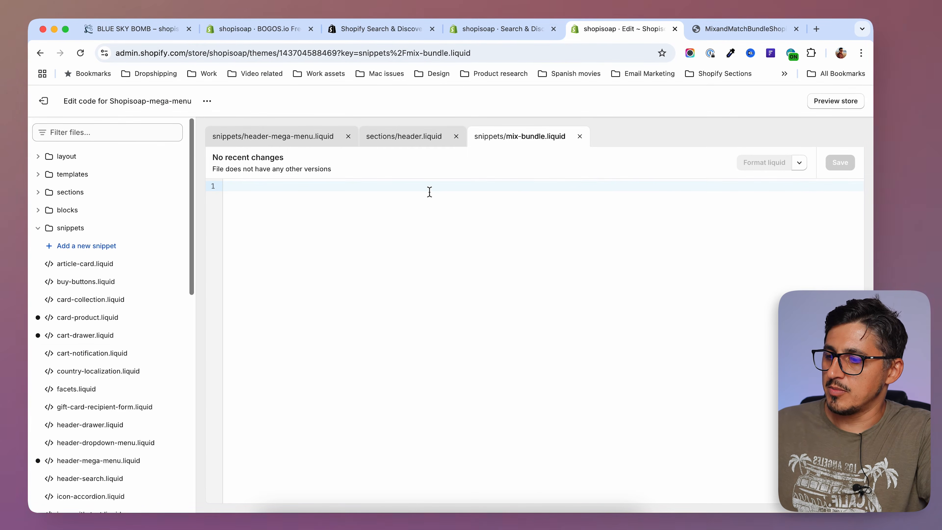
pyautogui.press('super+v')
pyautogui.click(840, 162)
# Review the guide's list of customizable variables and examine the matching text and style variables in mix-bundle.liquid
pyautogui.hotkey('ctrl', 'Tab')
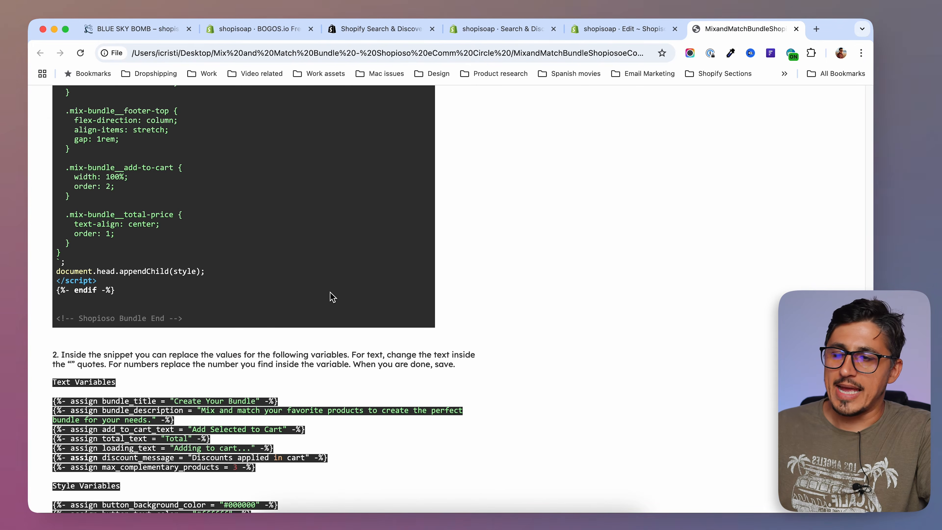
pyautogui.scroll(-5, 332, 297)
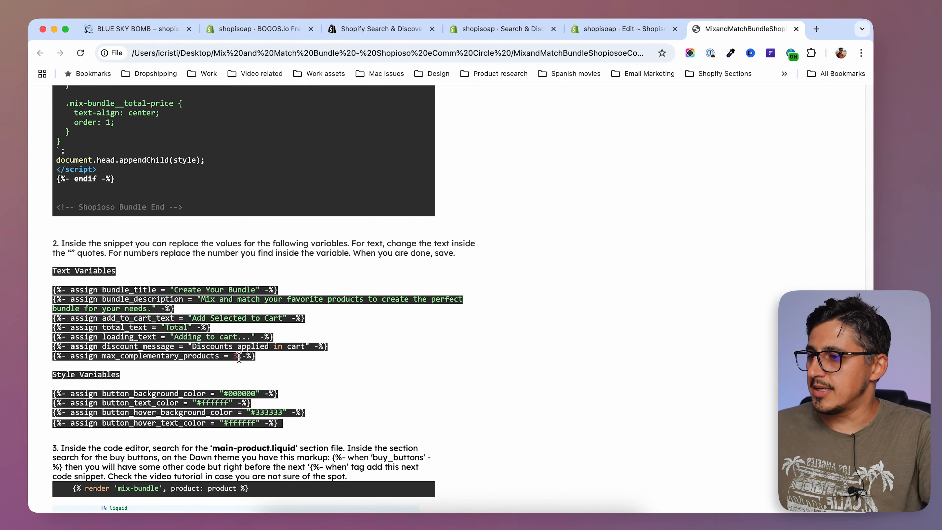
pyautogui.click(626, 30)
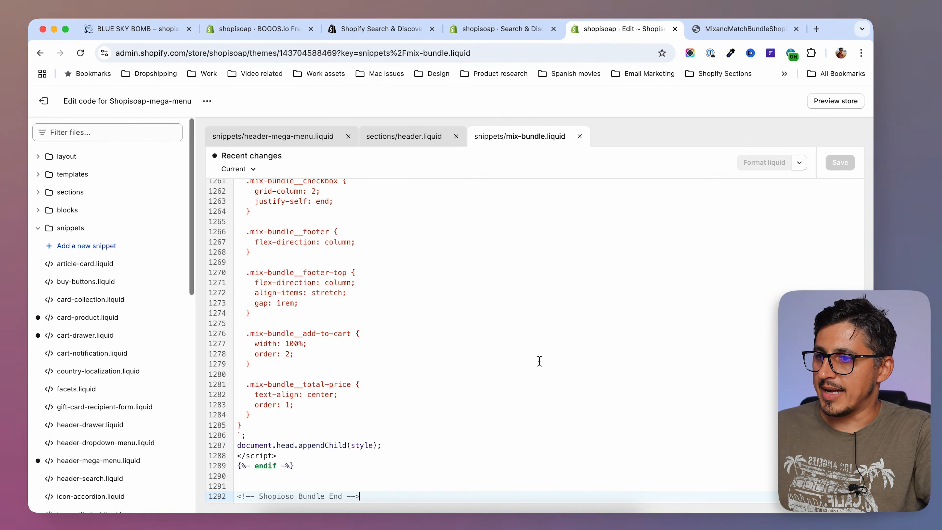
pyautogui.scroll(20, 539, 361)
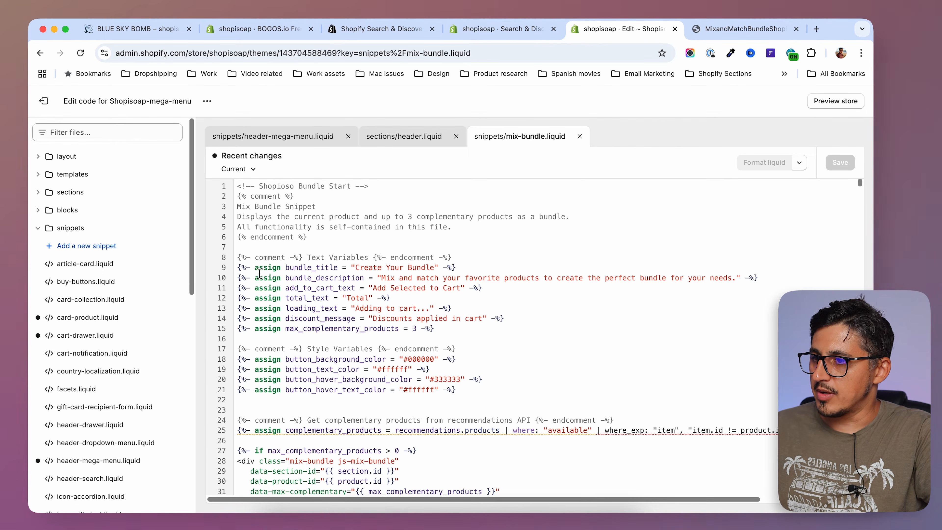
pyautogui.moveTo(238, 257); pyautogui.dragTo(536, 397)
pyautogui.click(545, 349)
pyautogui.moveTo(355, 268); pyautogui.dragTo(435, 267)
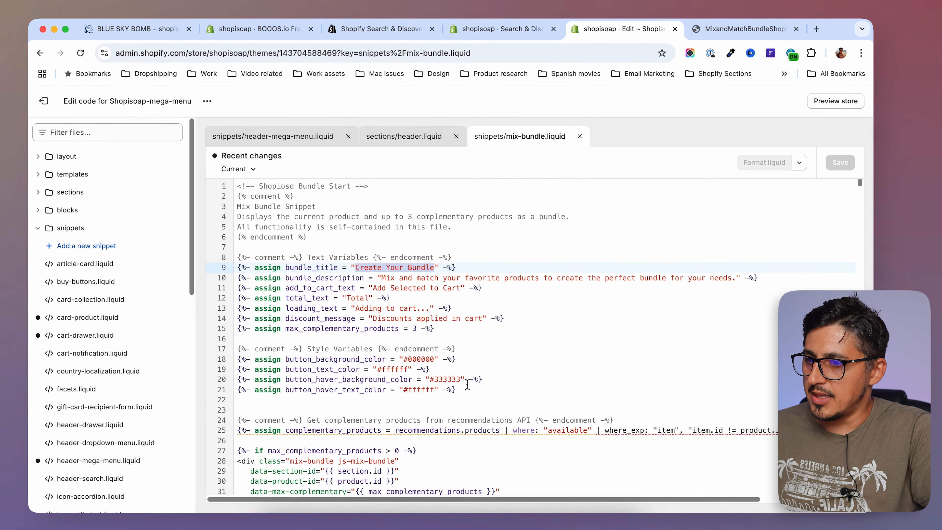
# Try setting max_complementary_products to 4 in mix-bundle.liquid and undo the change
pyautogui.doubleClick(415, 328)
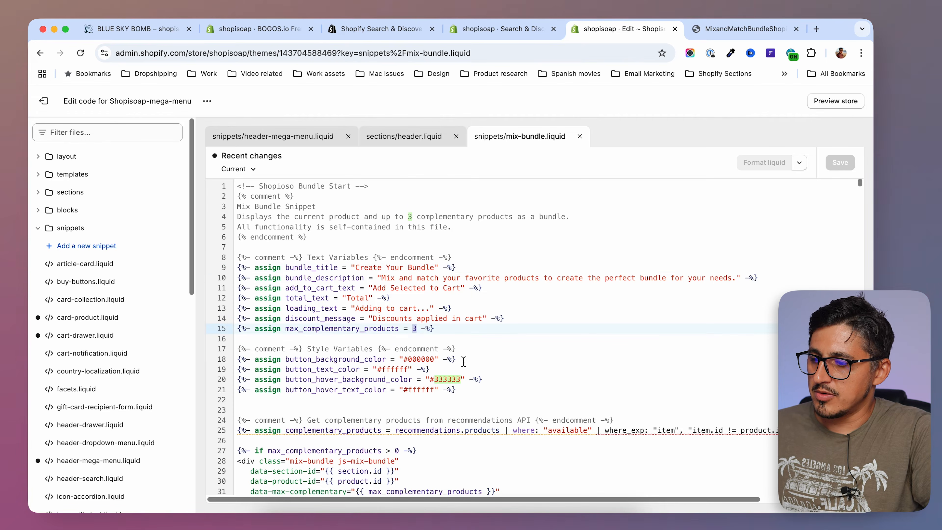
pyautogui.write('4')
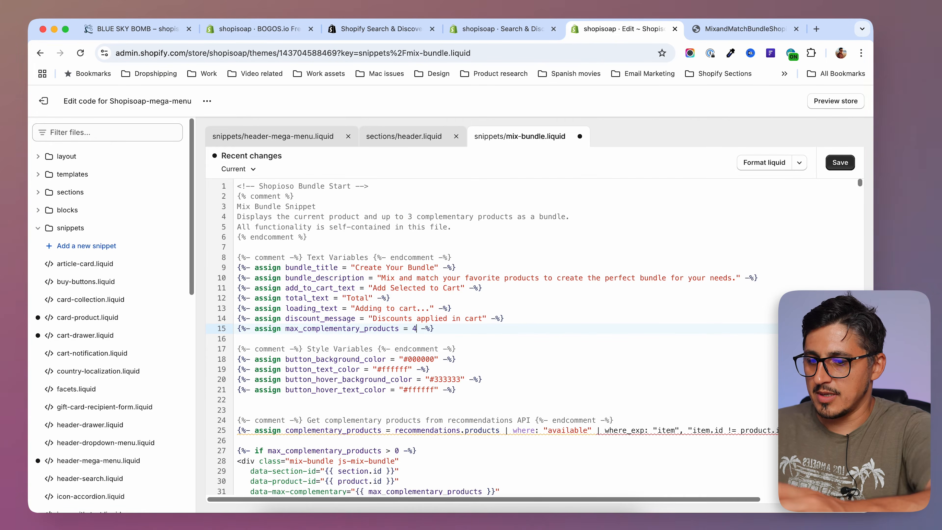
pyautogui.press('super+z')
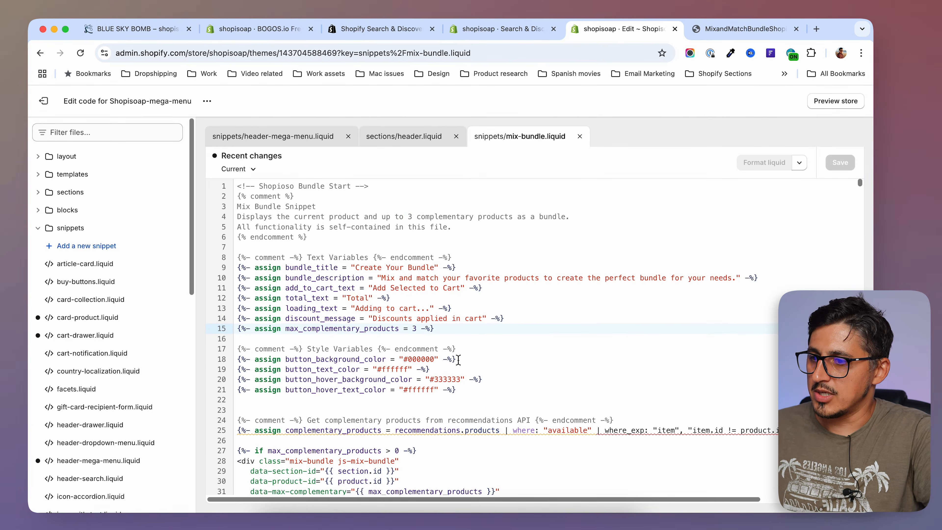
# Examine the snippet's style variables and highlight the colour value of button_background_color
pyautogui.click(499, 351)
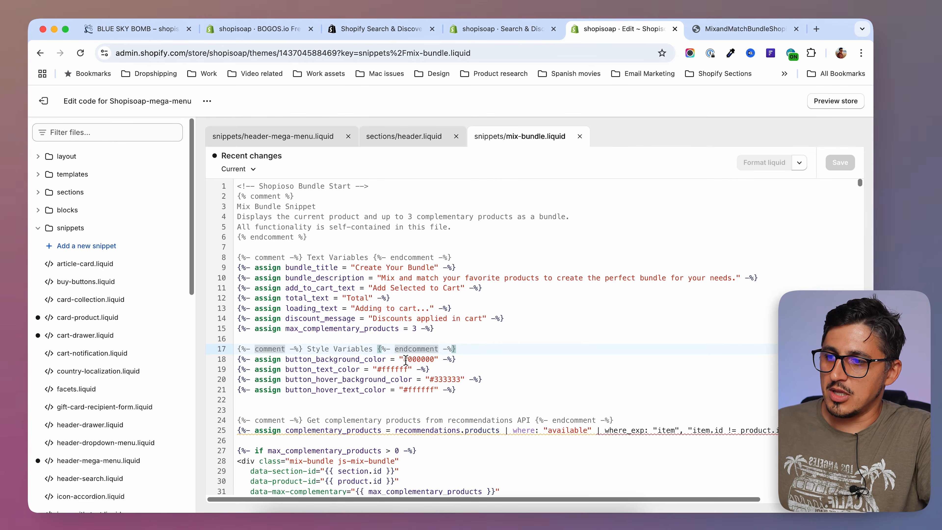
pyautogui.moveTo(403, 360); pyautogui.dragTo(435, 360)
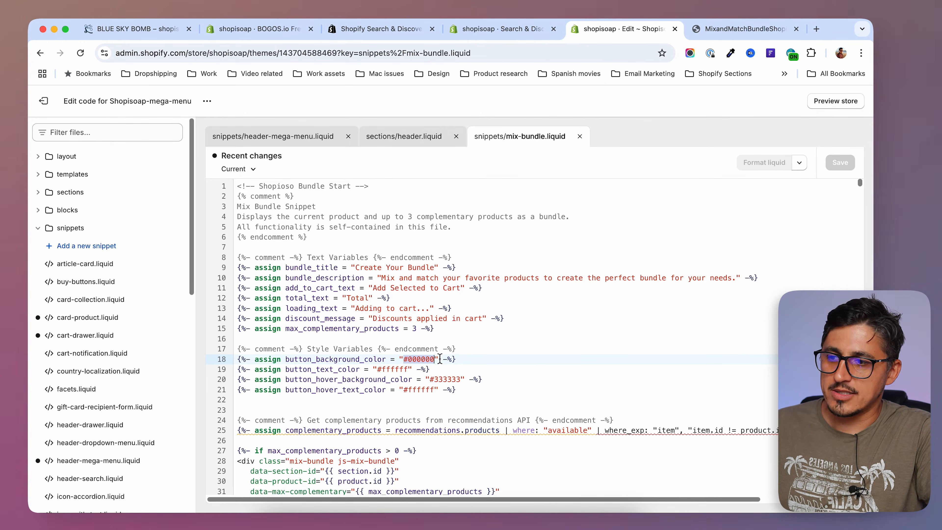
pyautogui.click(482, 353)
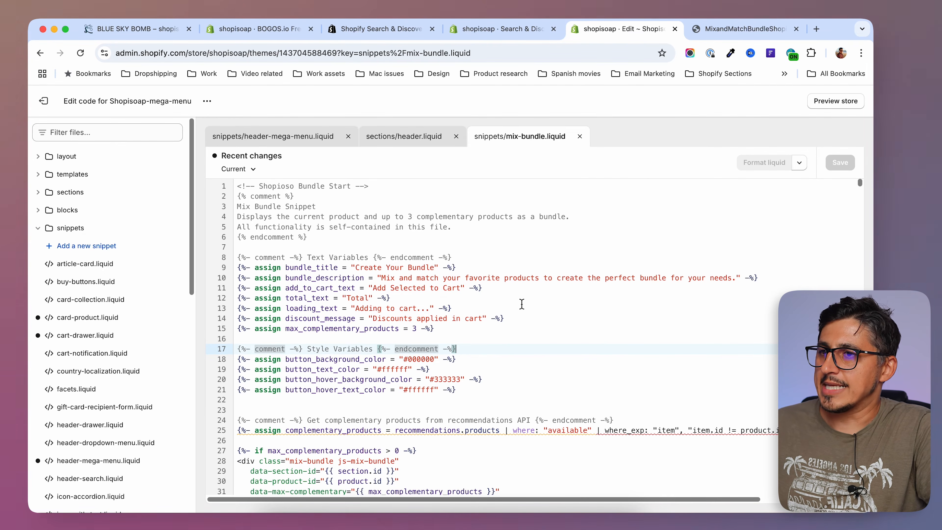
# Copy the line {% render 'mix-bundle', product: product %} from step 3 of the guide and check its placement in the example image
pyautogui.click(744, 28)
pyautogui.scroll(-5, 399, 332)
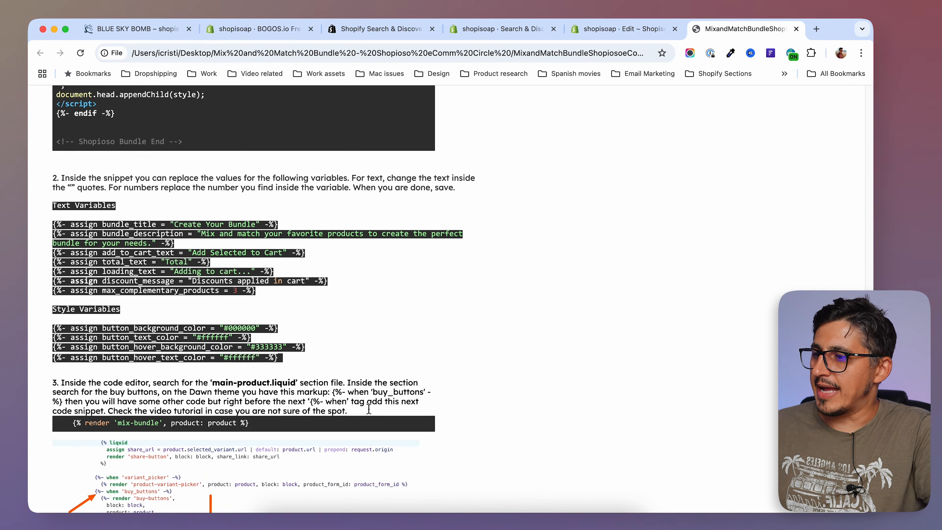
pyautogui.moveTo(72, 349); pyautogui.dragTo(253, 353)
pyautogui.press('cmd+c')
pyautogui.scroll(1, 315, 388)
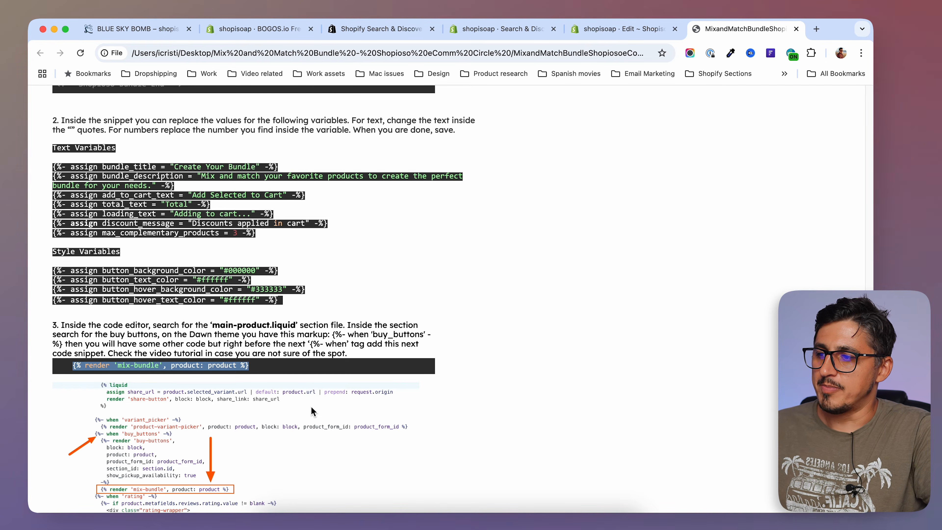
pyautogui.scroll(-5, 313, 408)
# Return to the theme code editor, filter the files by main-pro and open main-product.liquid
pyautogui.click(629, 30)
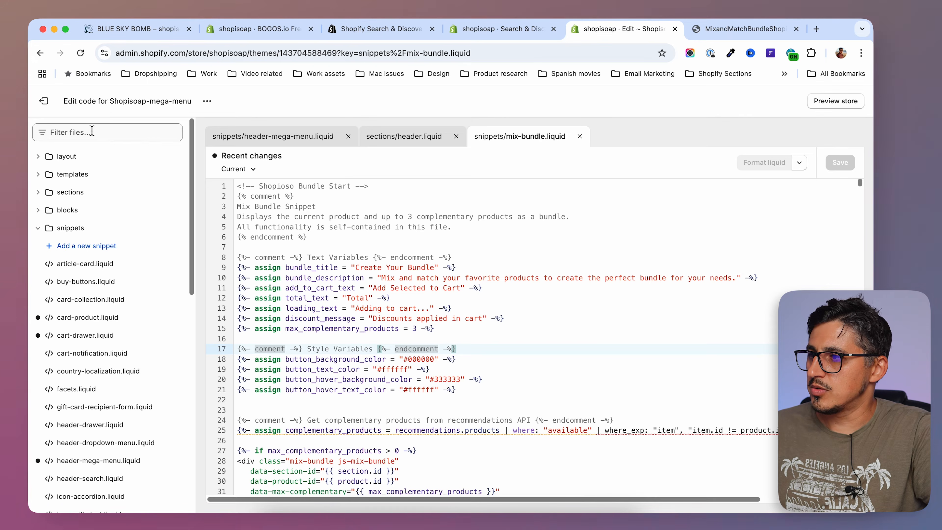
pyautogui.click(107, 134)
pyautogui.write('main-pro')
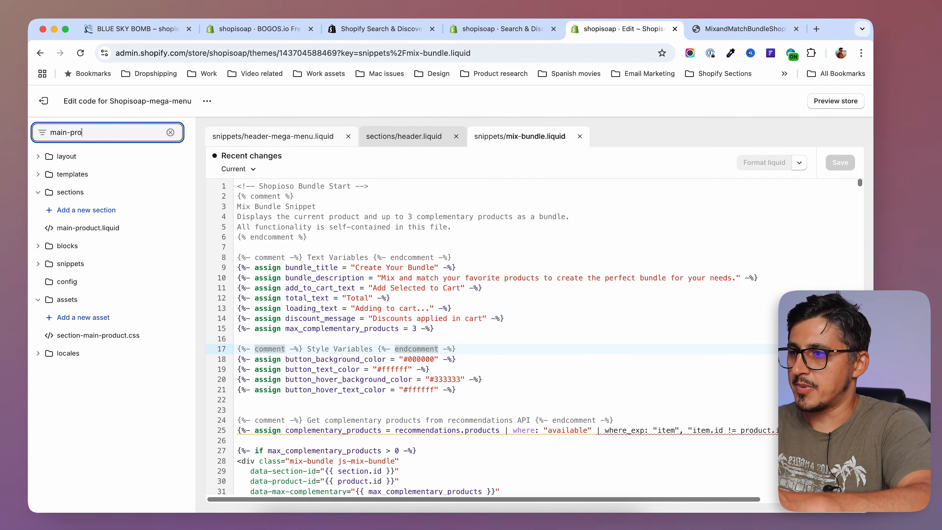
pyautogui.click(106, 230)
# Search main-product.liquid for "when" and go through the matches to the 'buy_buttons' case
pyautogui.click(522, 256)
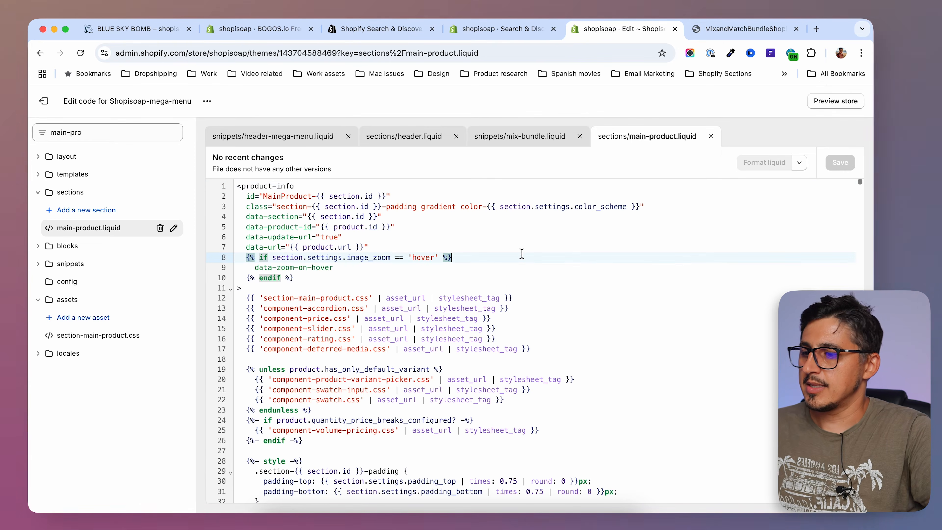
pyautogui.press('super+f')
pyautogui.write('whe')
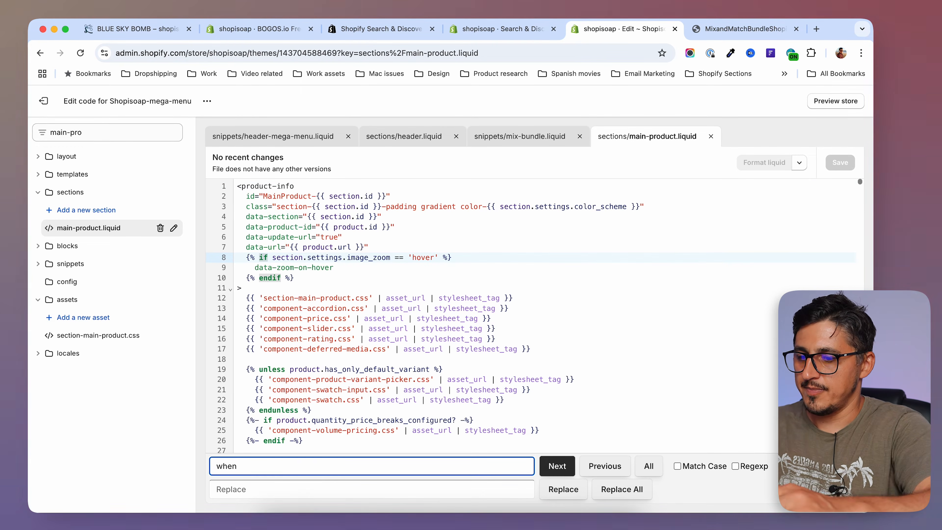
pyautogui.write('n')
pyautogui.press('Return')
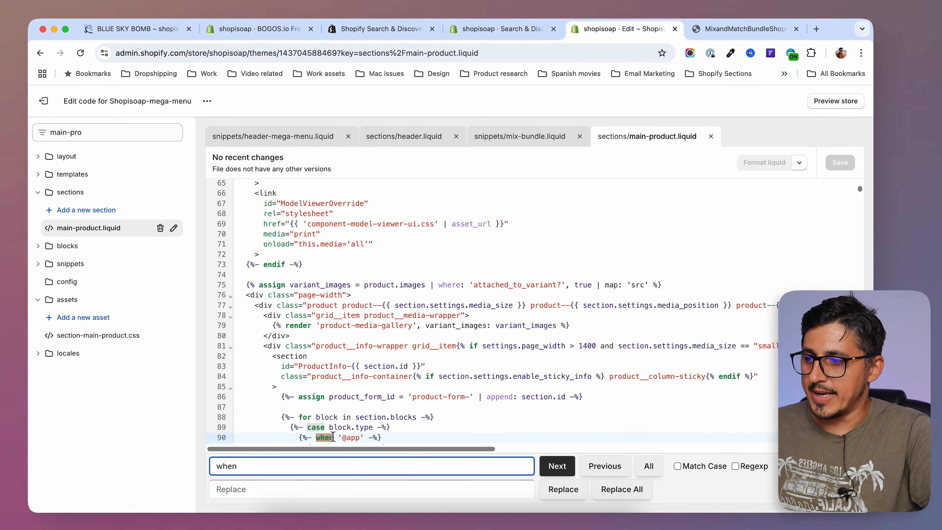
pyautogui.press('Return')
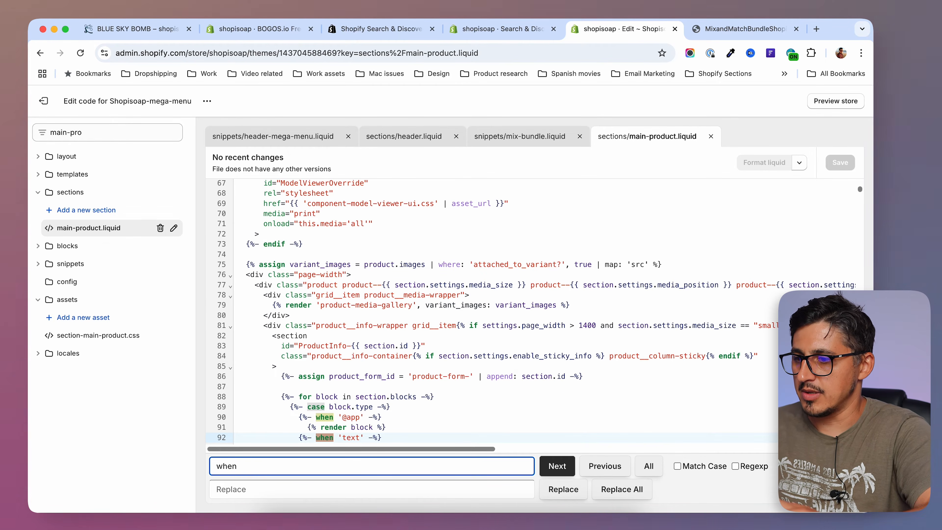
pyautogui.press('Return')
pyautogui.press('Return')
pyautogui.press('Return')
pyautogui.press('Return')
pyautogui.press('Return')
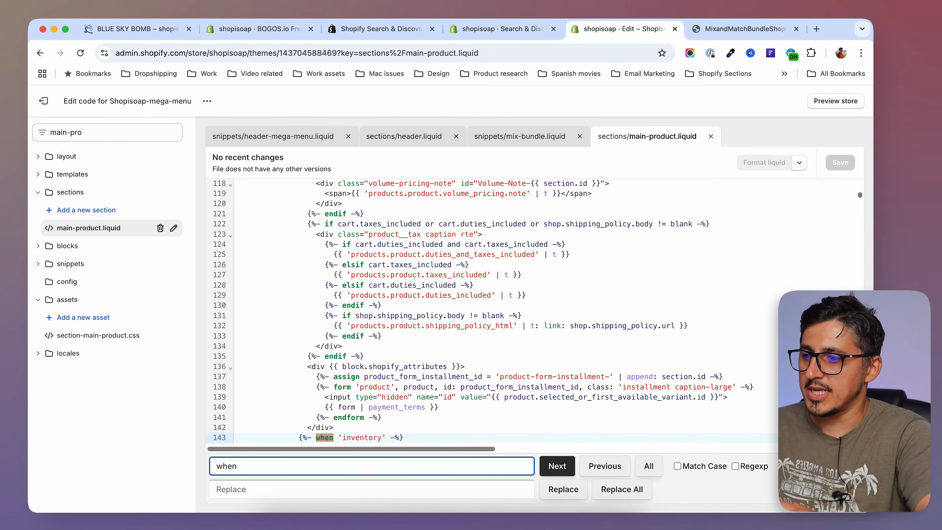
pyautogui.press('Return')
pyautogui.press('Return')
pyautogui.press('Return')
pyautogui.press('Return')
pyautogui.press('Return')
pyautogui.press('Return')
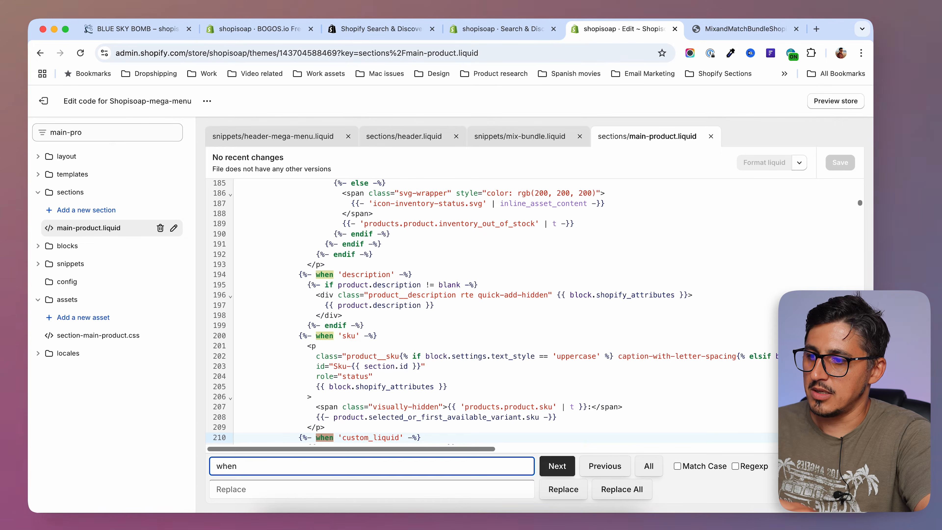
pyautogui.scroll(-2, 422, 389)
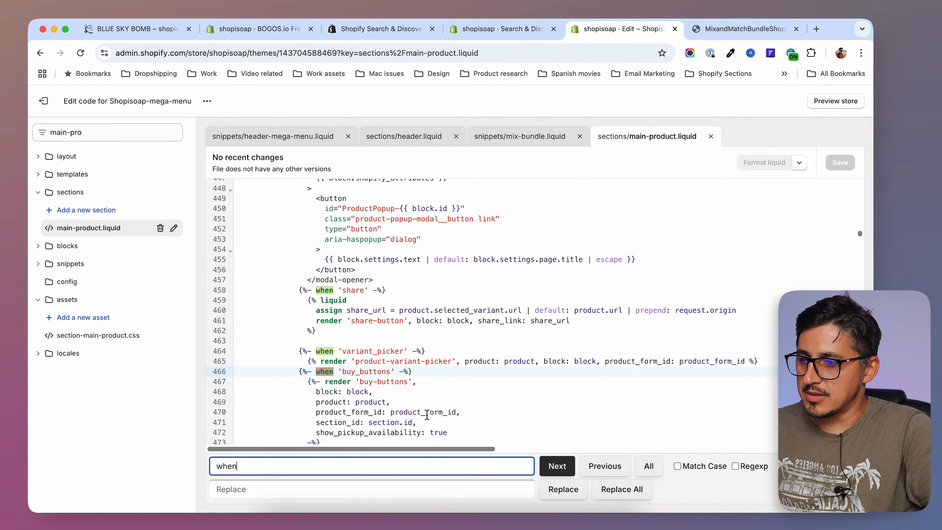
# Paste the copied line {% render 'mix-bundle', product: product %} directly below the buy-buttons render block in main-product.liquid and save the file
pyautogui.click(431, 375)
pyautogui.scroll(-2, 431, 375)
pyautogui.moveTo(307, 324); pyautogui.dragTo(455, 387)
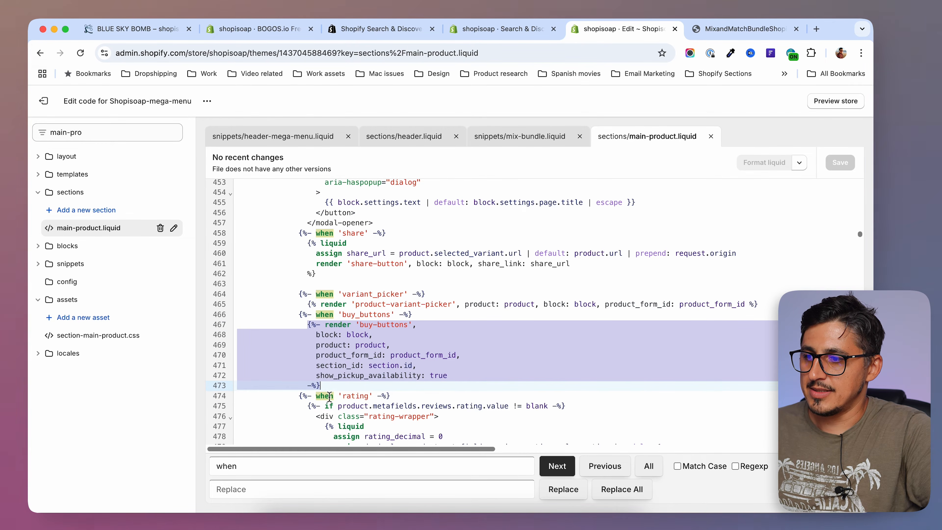
pyautogui.click(336, 389)
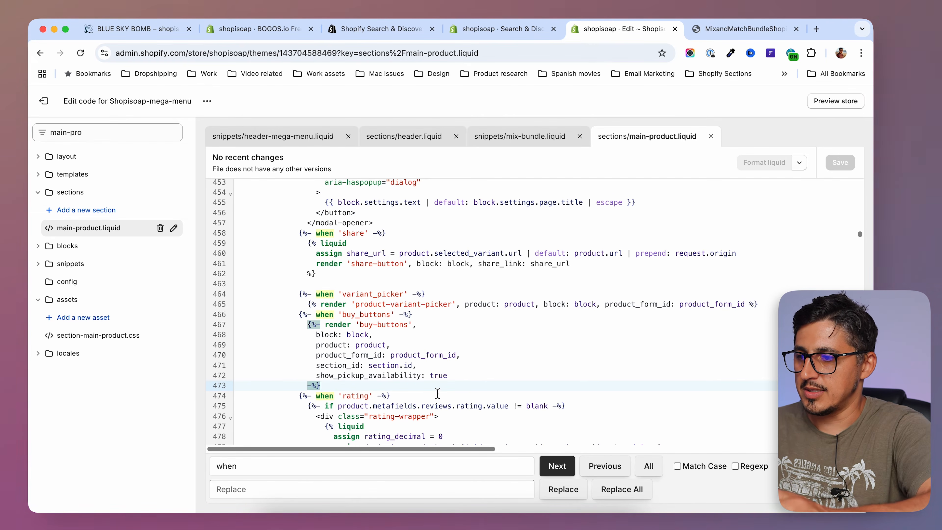
pyautogui.press('Return')
pyautogui.press('cmd+v')
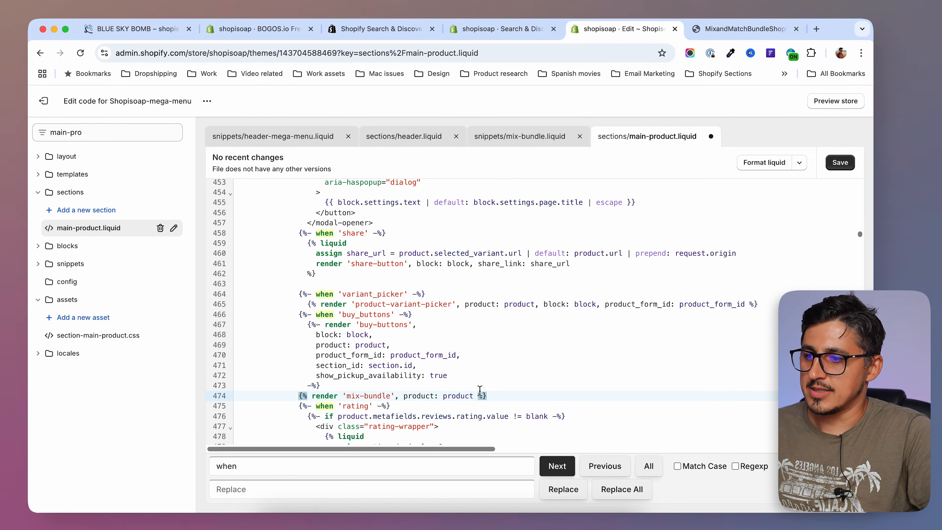
pyautogui.click(840, 163)
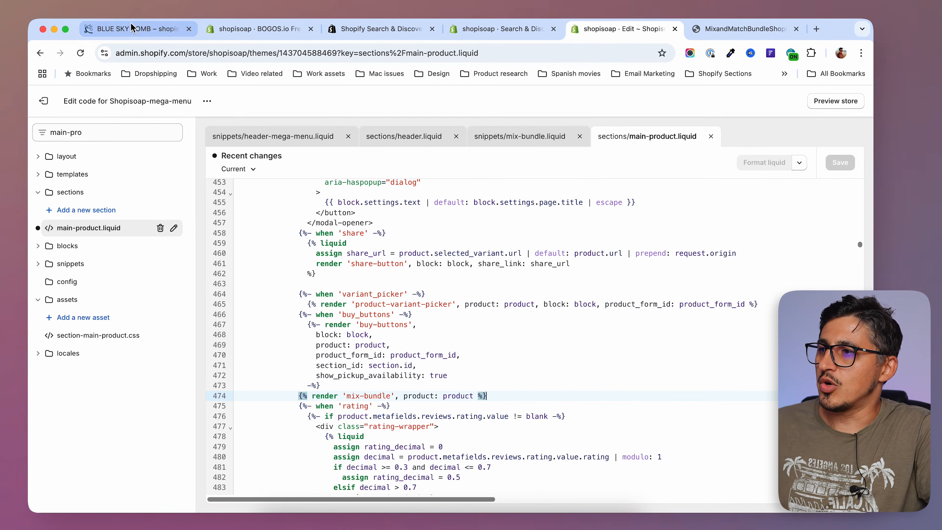
# Return to the BLUE SKY BOMB product page, reload it and examine the area beneath the purchase buttons for the bundle block
pyautogui.click(136, 31)
pyautogui.click(80, 53)
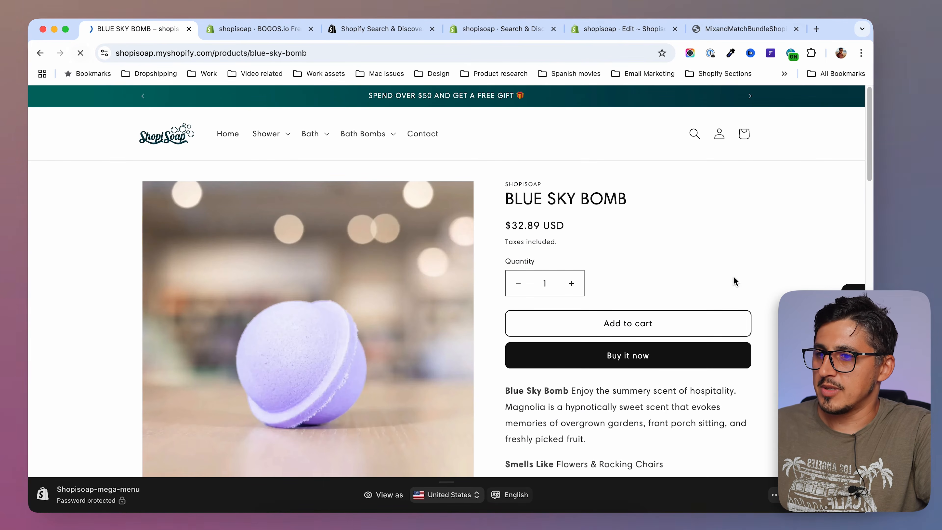
pyautogui.scroll(-5, 445, 278)
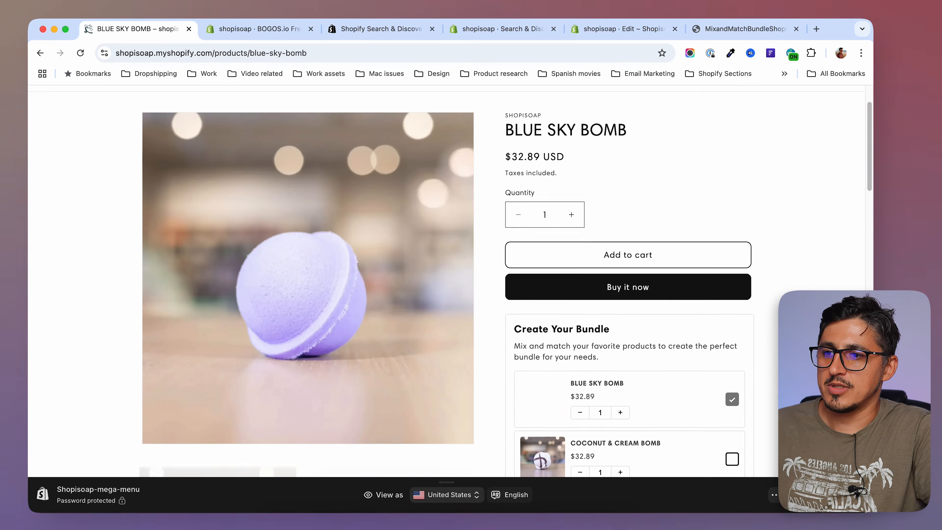
pyautogui.scroll(-3, 584, 383)
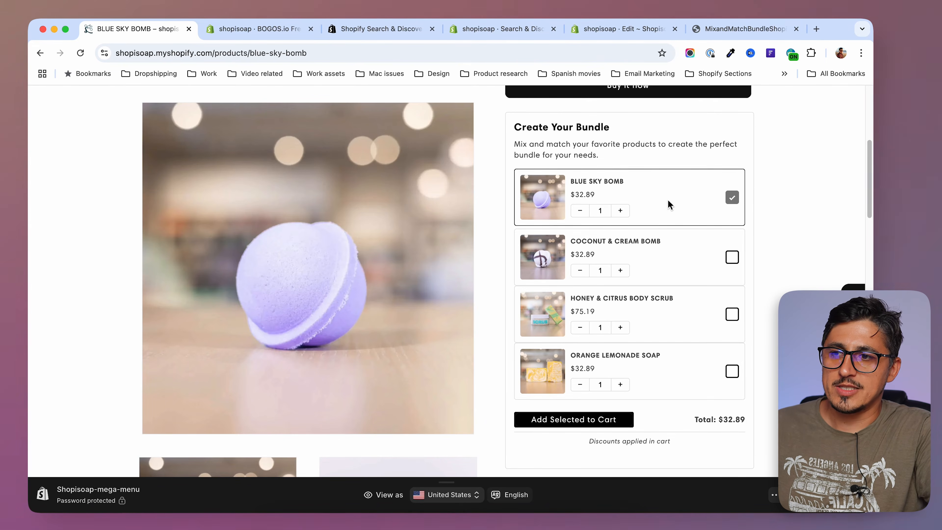
# Try setting the COCONUT & CREAM BOMB quantity to 3 and including it in the bundle
pyautogui.click(620, 270)
pyautogui.click(621, 270)
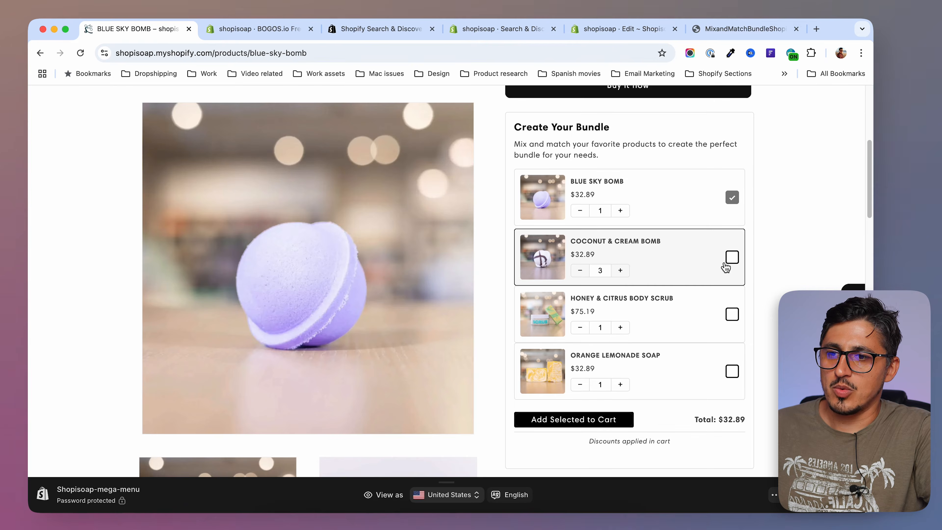
pyautogui.click(737, 260)
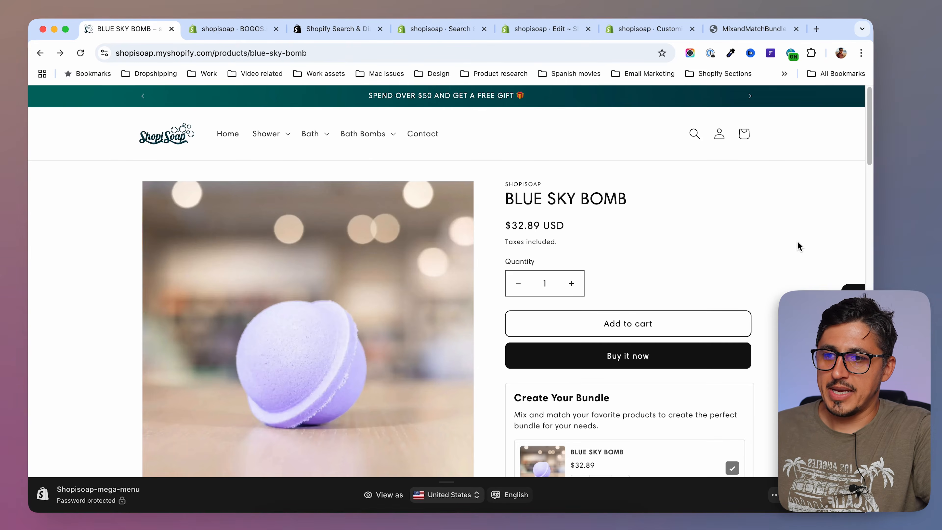
# Include COCONUT & CREAM BOMB with quantity 2 and HONEY & CITRUS BODY SCRUB with quantity 1 in the bundle
pyautogui.scroll(-2, 797, 241)
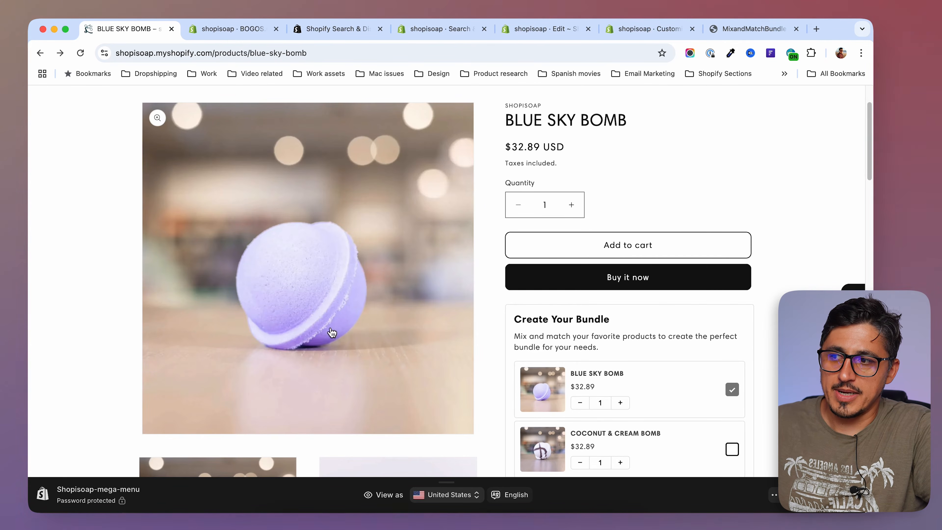
pyautogui.scroll(-2, 809, 270)
pyautogui.scroll(-1, 809, 272)
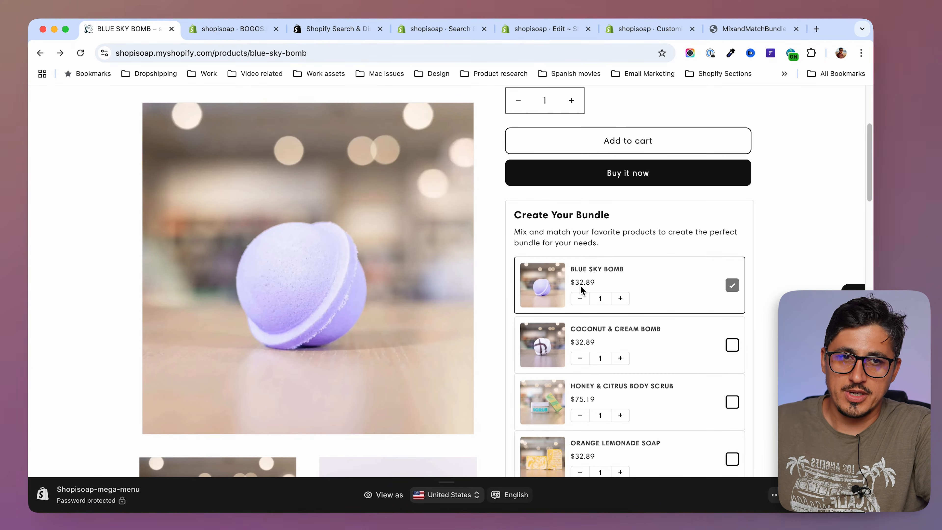
pyautogui.scroll(-1, 708, 282)
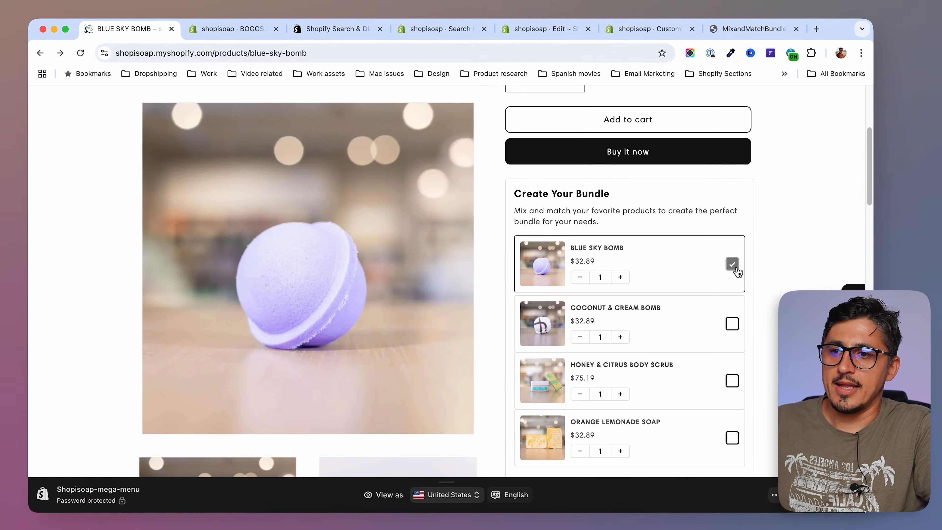
pyautogui.scroll(-2, 660, 294)
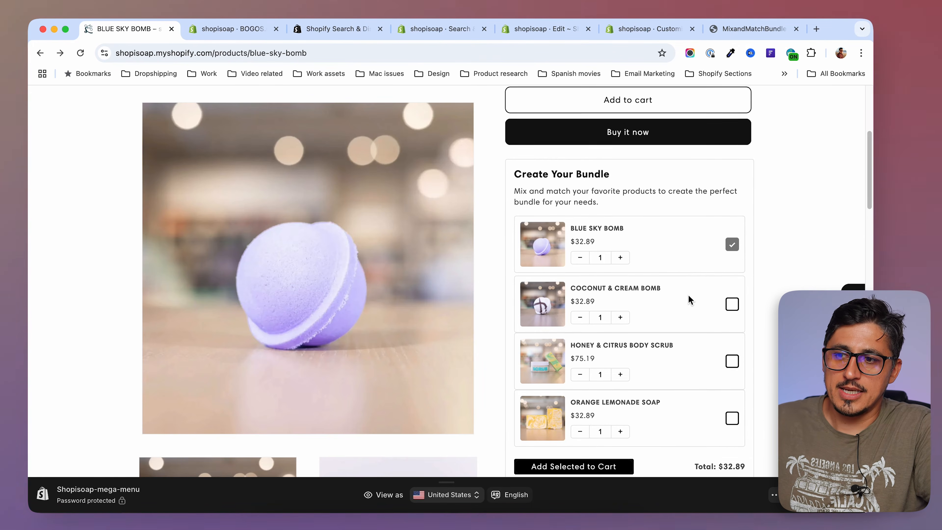
pyautogui.click(733, 286)
pyautogui.click(621, 295)
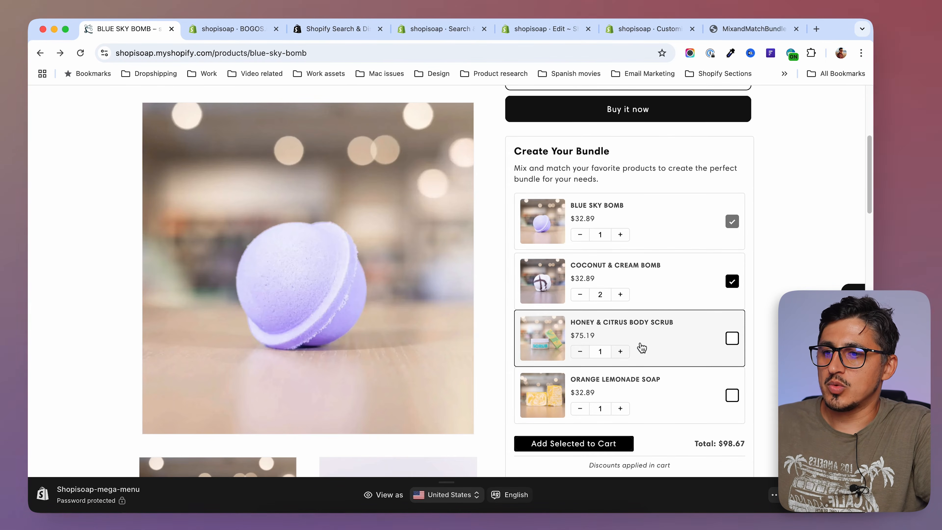
pyautogui.click(732, 339)
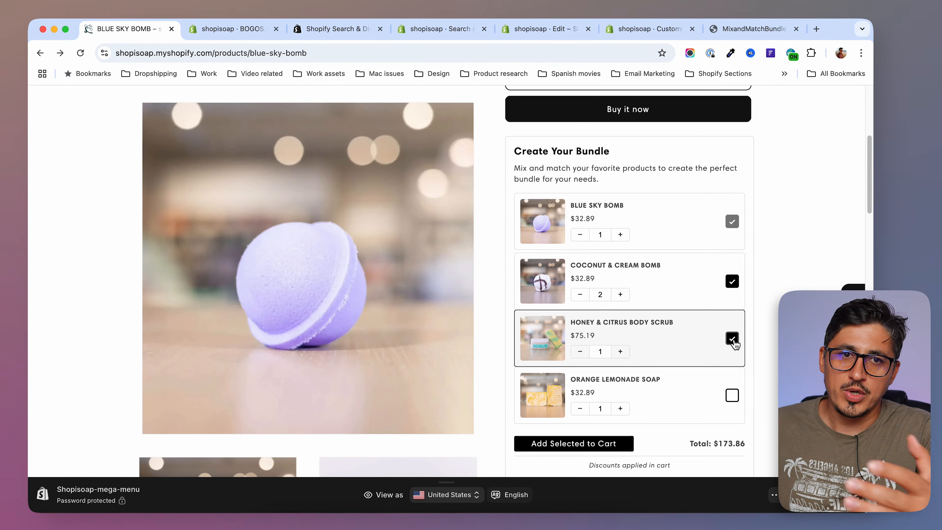
# Set the ORANGE LEMONADE SOAP quantity to 2 and toggle its selection a few times, leaving it included in the bundle
pyautogui.scroll(-1, 683, 375)
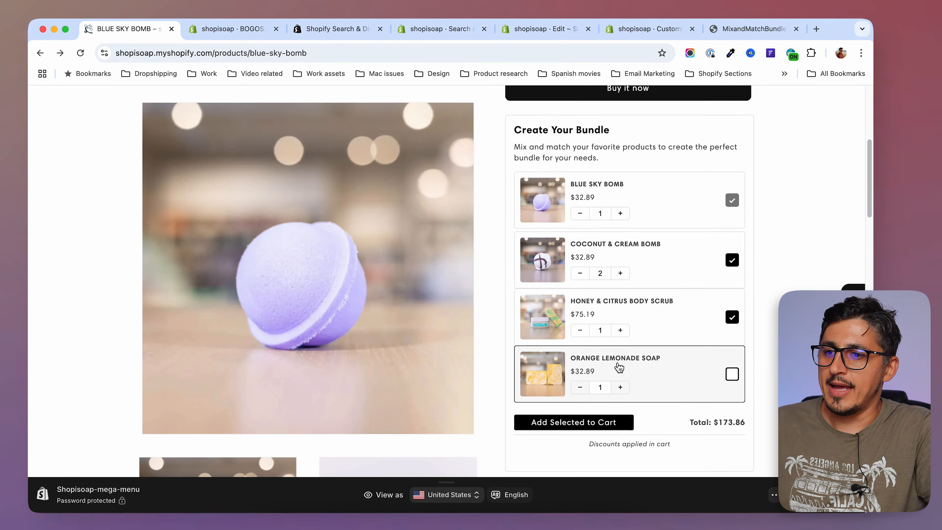
pyautogui.click(620, 387)
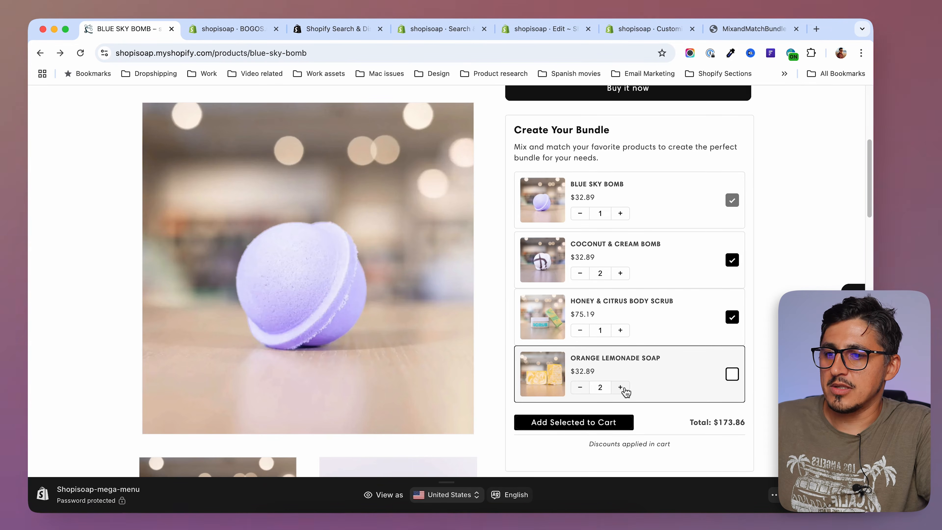
pyautogui.click(732, 374)
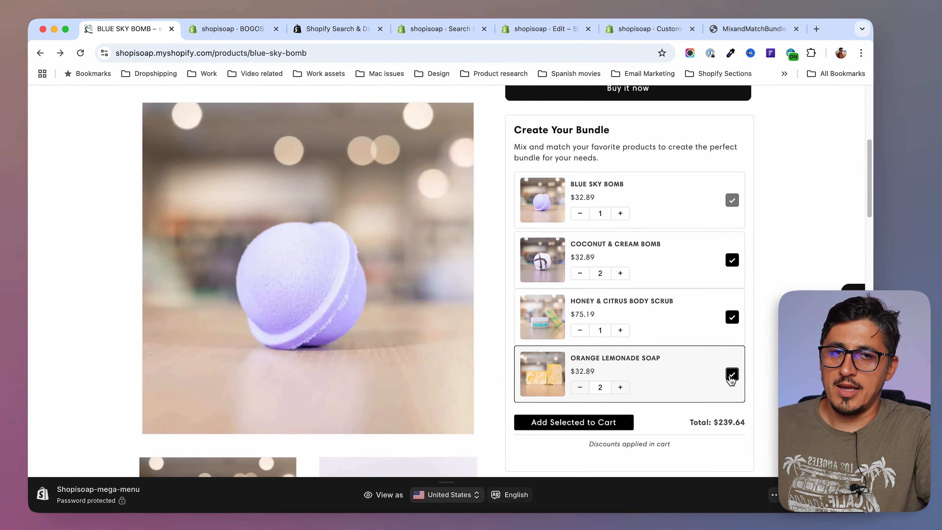
pyautogui.click(732, 375)
pyautogui.click(732, 374)
pyautogui.click(732, 375)
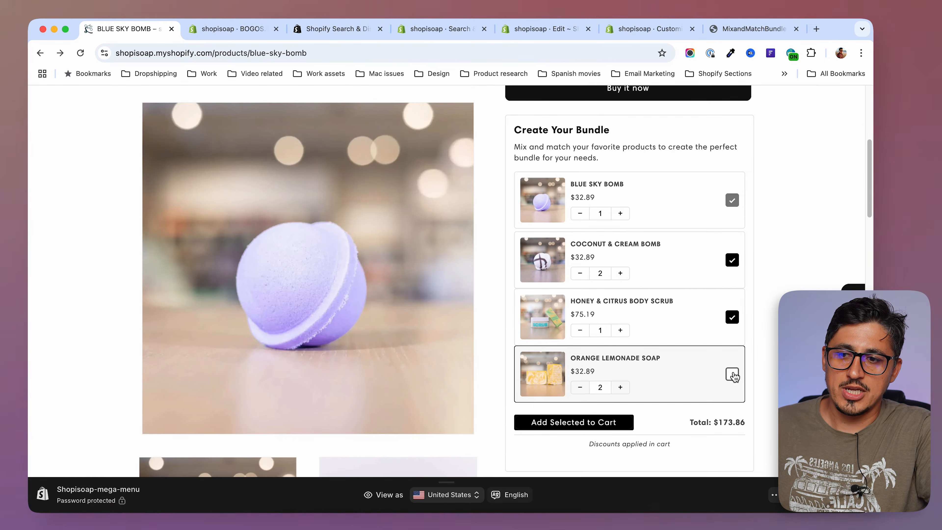
pyautogui.click(732, 374)
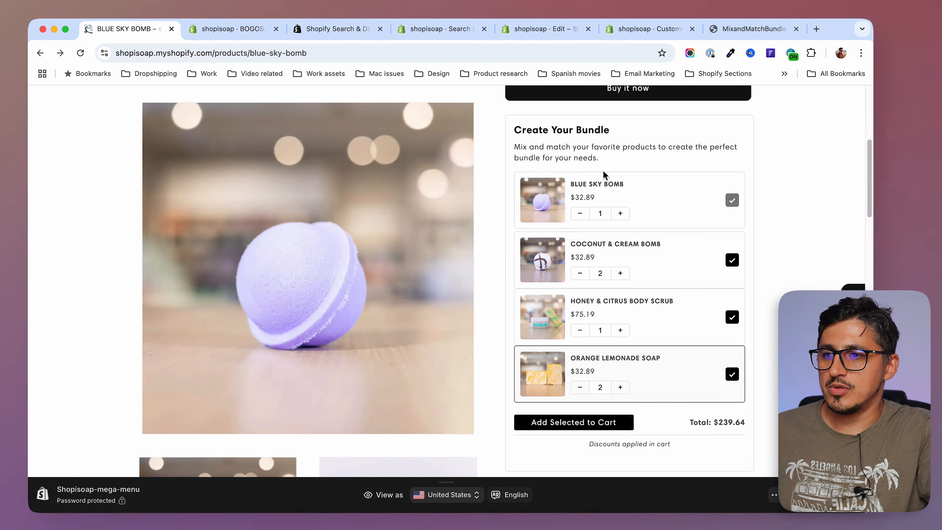
# Highlight the bundle description and the "Discounts applied in cart" note to point out these texts
pyautogui.moveTo(514, 147); pyautogui.dragTo(615, 162)
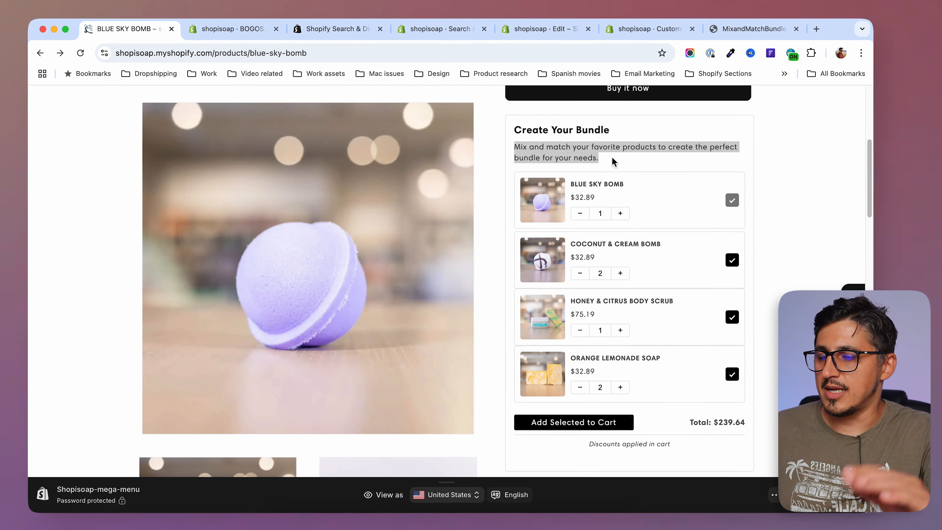
pyautogui.moveTo(514, 147); pyautogui.dragTo(610, 163)
pyautogui.click(612, 152)
pyautogui.moveTo(589, 443); pyautogui.dragTo(681, 447)
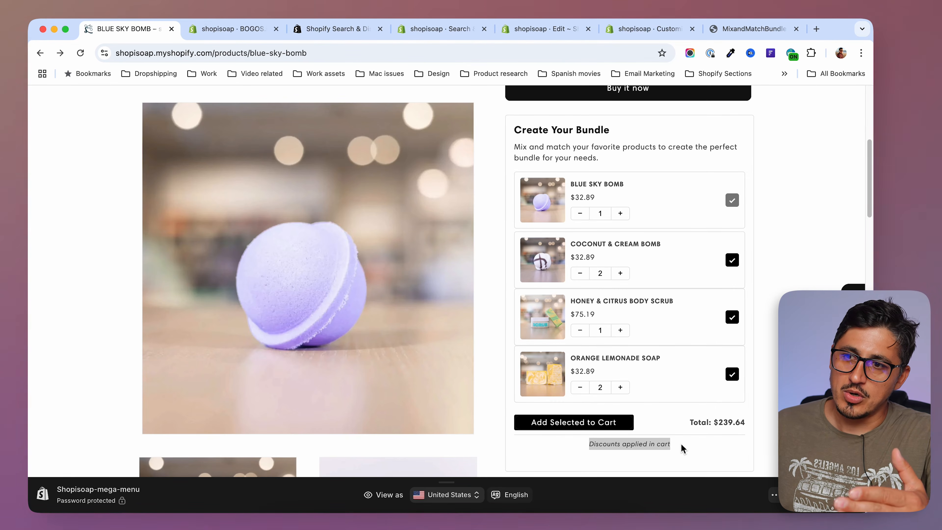
pyautogui.click(681, 443)
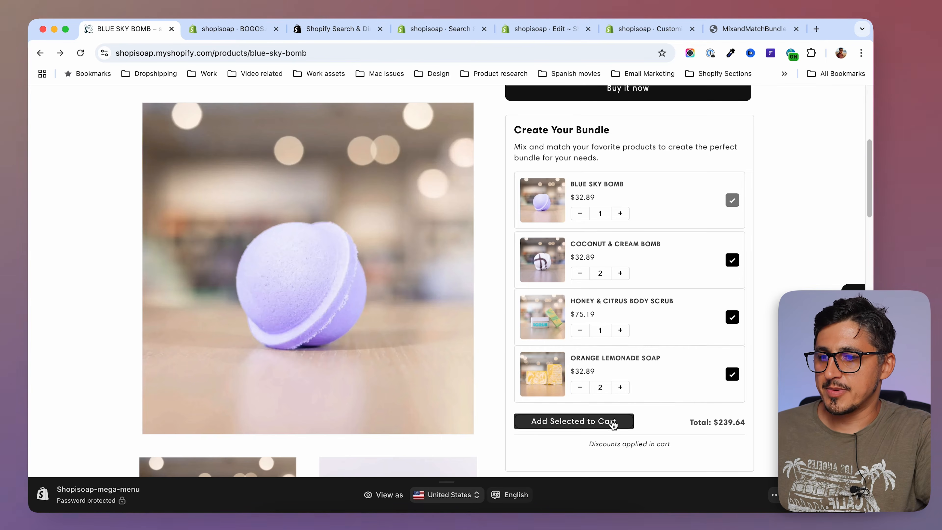
# Add the selected bundle products to the cart and review the cart's contents
pyautogui.click(598, 426)
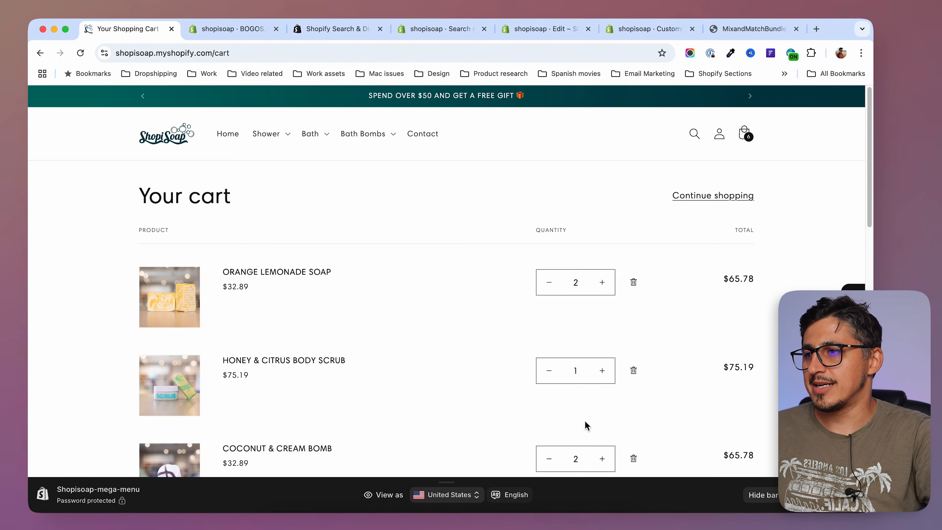
pyautogui.scroll(-2, 388, 309)
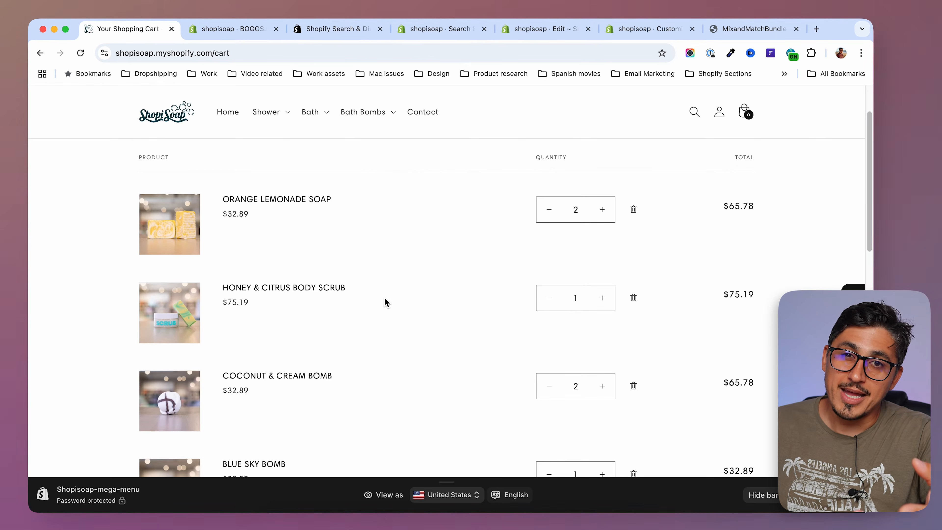
# Empty the cart by removing all the bundle products one after another
pyautogui.scroll(3, 384, 301)
pyautogui.click(634, 283)
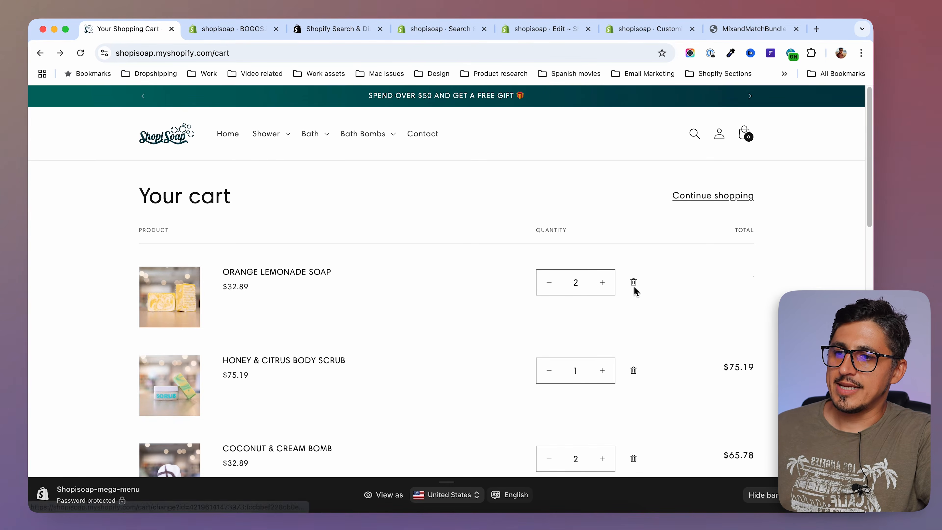
pyautogui.click(634, 283)
pyautogui.click(633, 283)
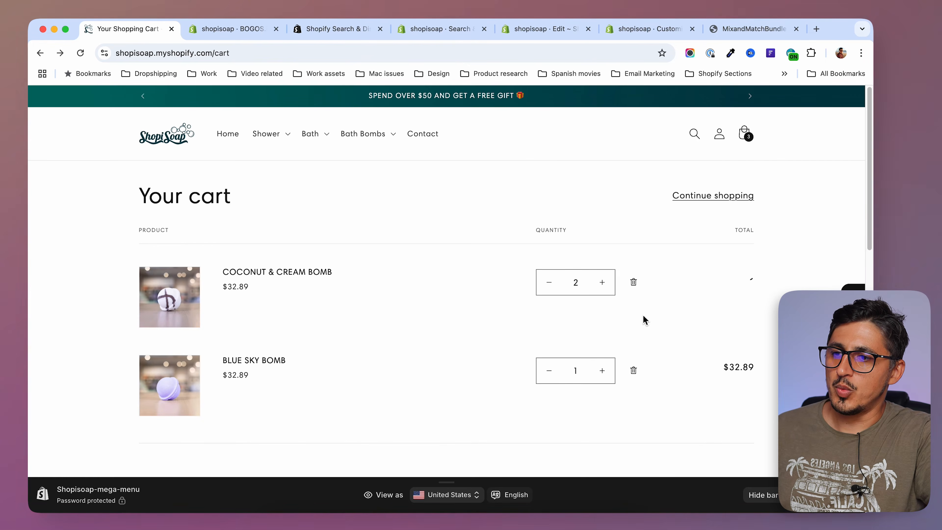
pyautogui.click(633, 283)
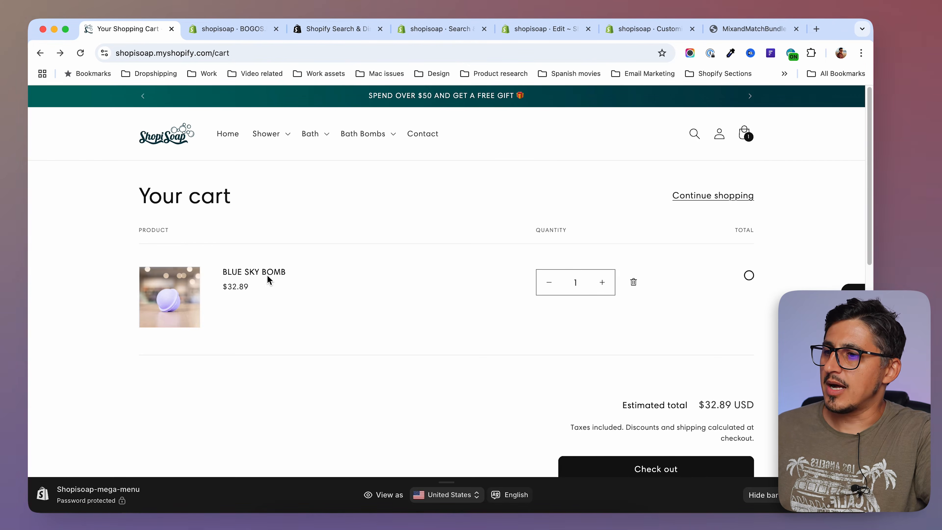
# From the store's home page, go to the Summer-Inspired Bath Bombs collection, open BLUE SKY BOMB and view its bundle block
pyautogui.click(186, 139)
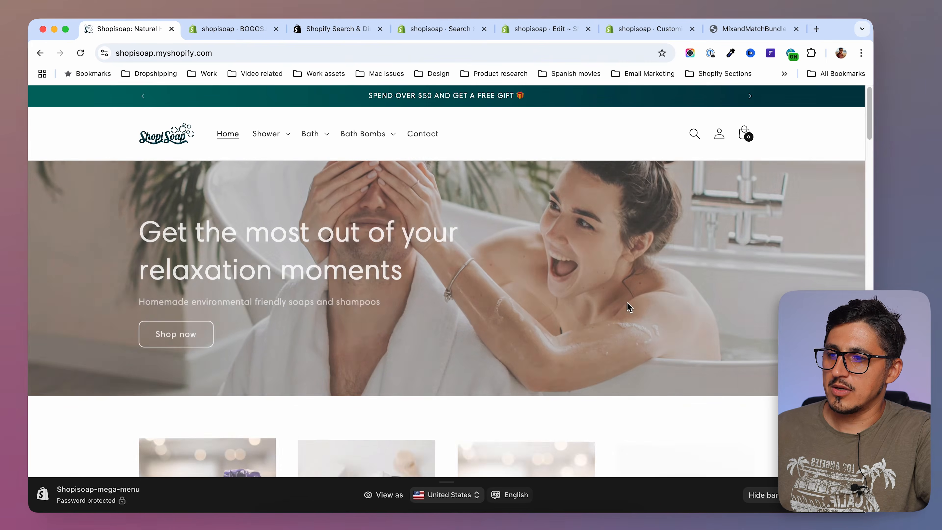
pyautogui.scroll(-5, 658, 337)
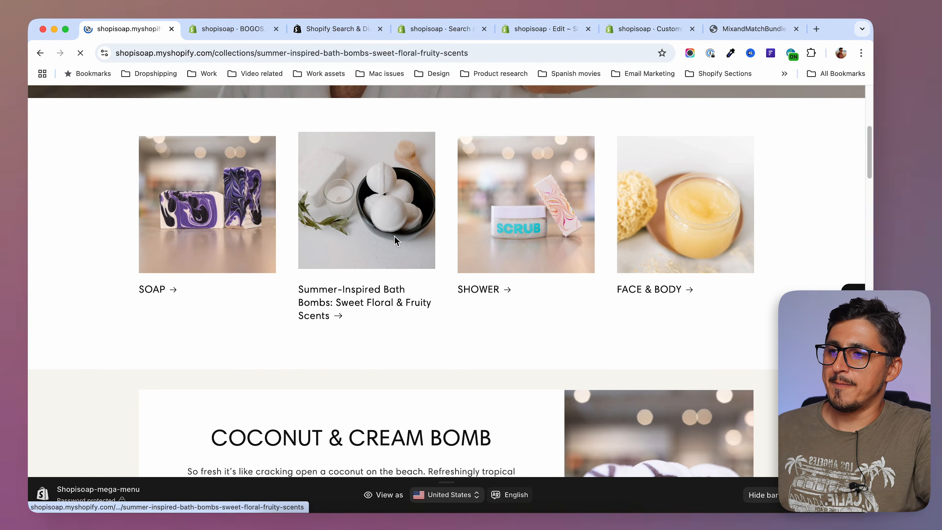
pyautogui.click(392, 237)
pyautogui.scroll(-3, 593, 313)
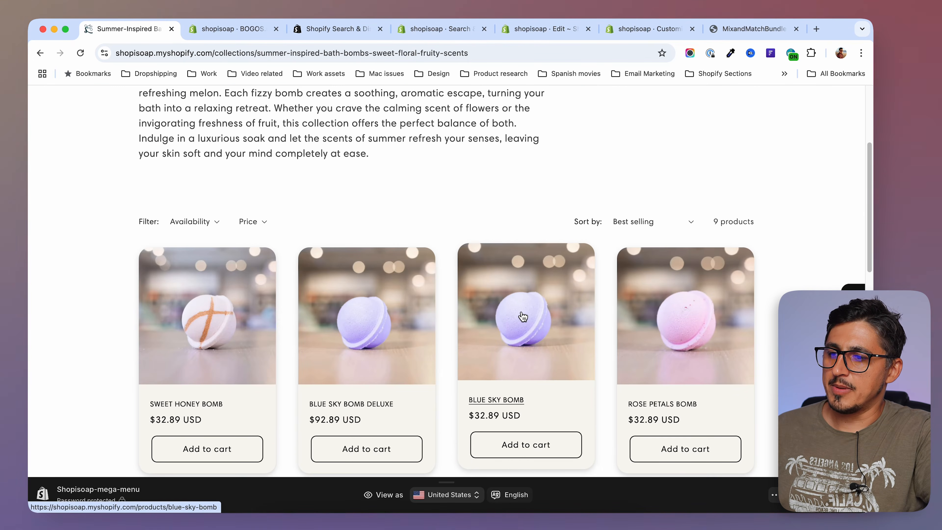
pyautogui.click(523, 315)
pyautogui.scroll(-4, 689, 342)
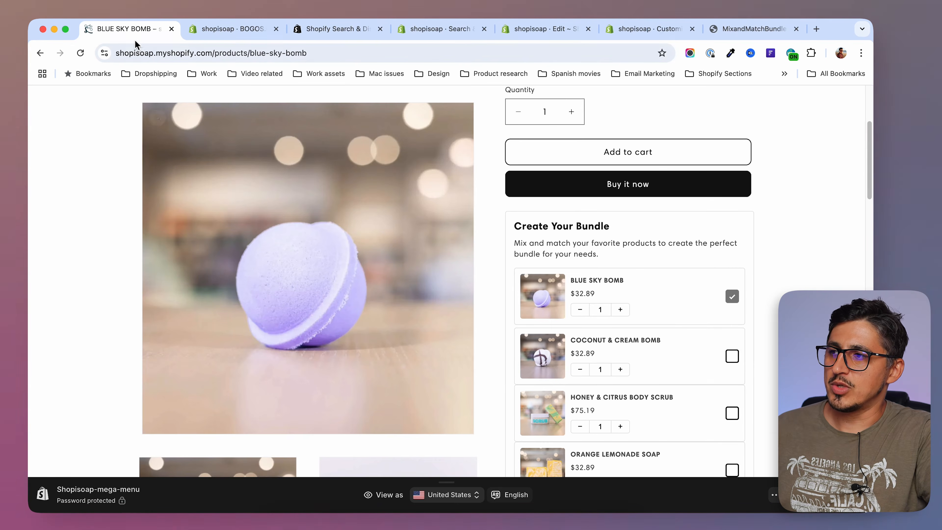
# Go back to the collection and open ROSE PETALS BOMB to check whether its product page has a bundle block
pyautogui.click(40, 53)
pyautogui.click(692, 269)
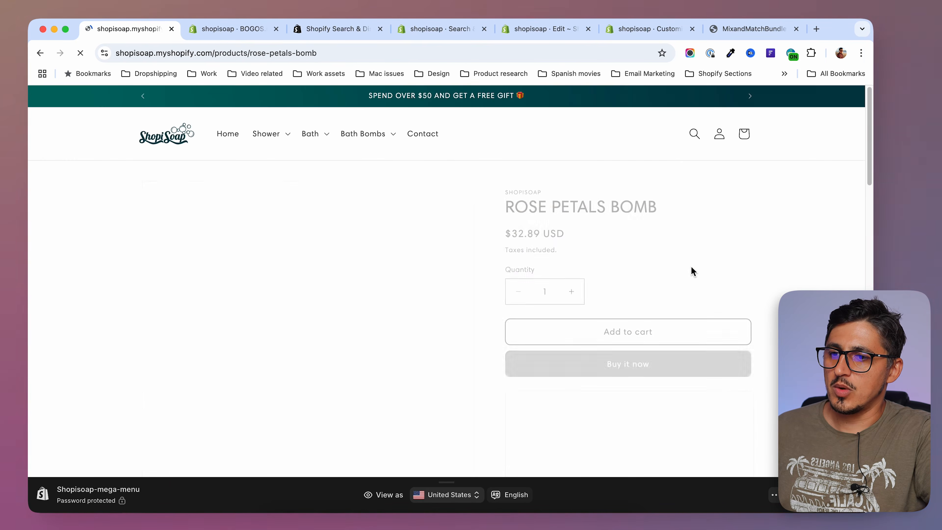
pyautogui.scroll(-5, 630, 326)
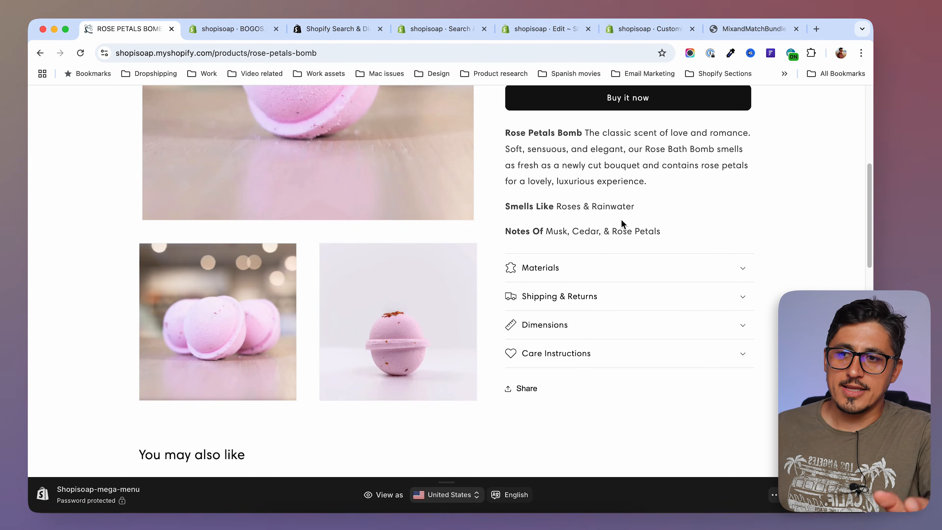
pyautogui.scroll(5, 622, 224)
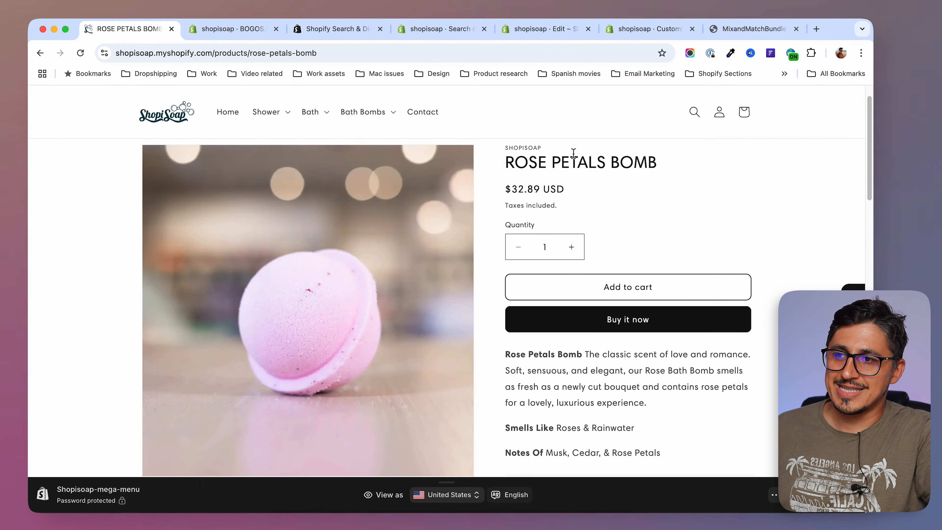
# Copy the product title ROSE PETALS BOMB from its storefront page
pyautogui.moveTo(505, 171); pyautogui.dragTo(658, 163)
pyautogui.rightClick(630, 163)
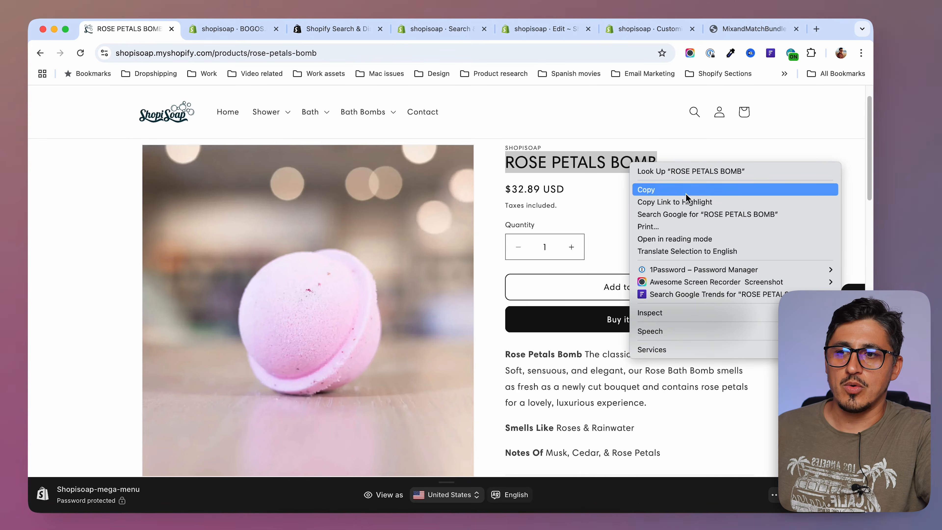
pyautogui.rightClick(532, 163)
pyautogui.click(556, 187)
# In Search & Discovery's product recommendations, search for the copied title and open ROSE PETALS BOMB
pyautogui.click(439, 29)
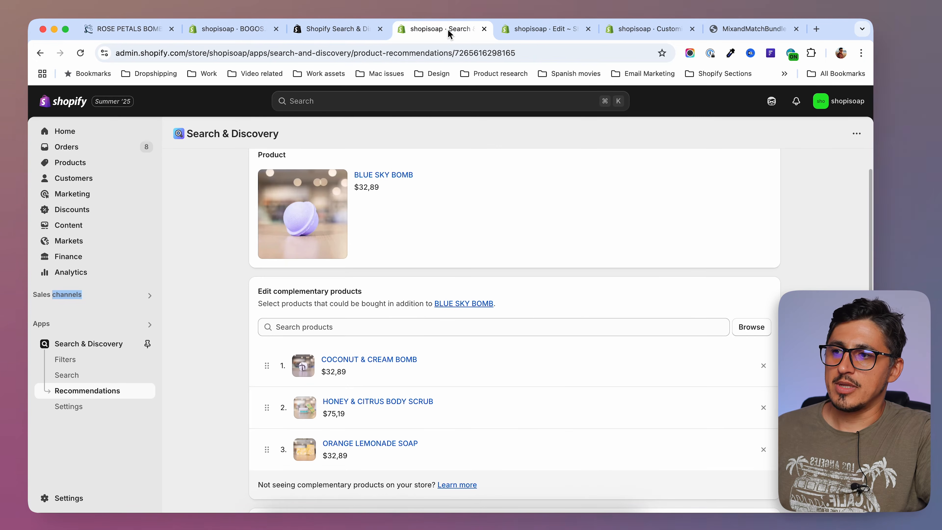
pyautogui.click(98, 393)
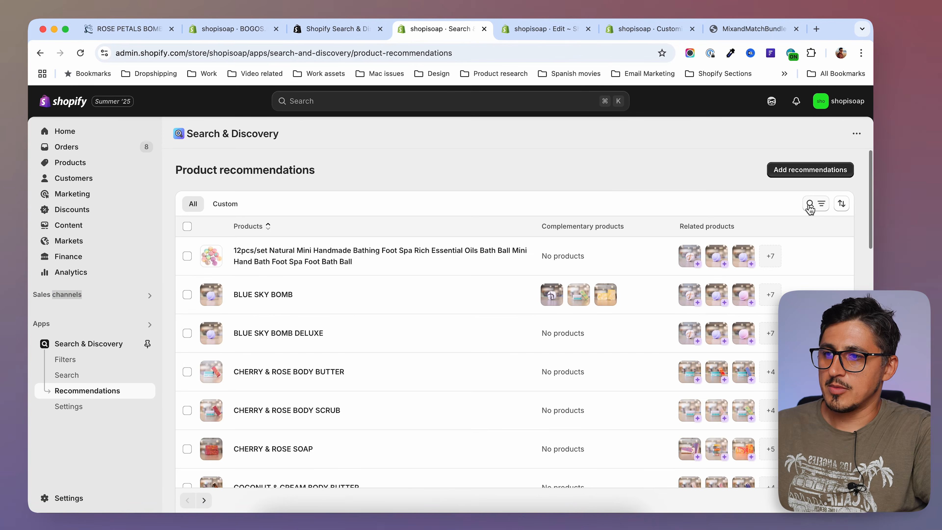
pyautogui.click(812, 205)
pyautogui.press('super+v')
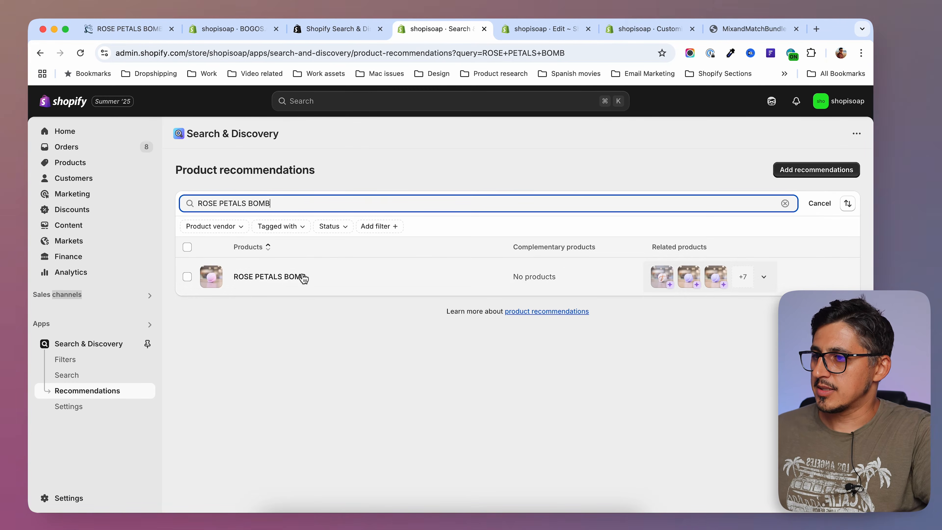
pyautogui.click(293, 276)
# Browse for complementary products for ROSE PETALS BOMB and select BLUE SKY BOMB and COCONUT & CREAM BOMB
pyautogui.scroll(-3, 765, 371)
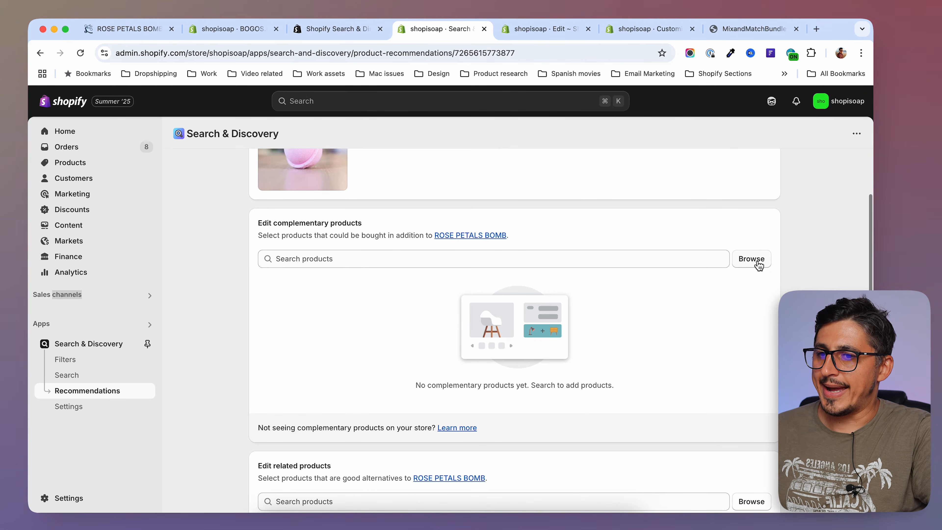
pyautogui.click(758, 265)
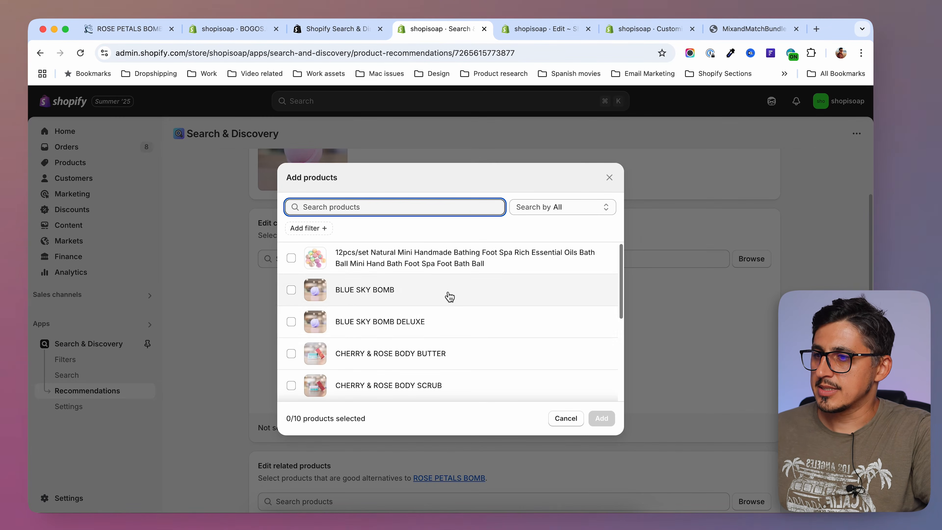
pyautogui.click(292, 289)
pyautogui.scroll(-2, 435, 365)
pyautogui.scroll(-3, 434, 365)
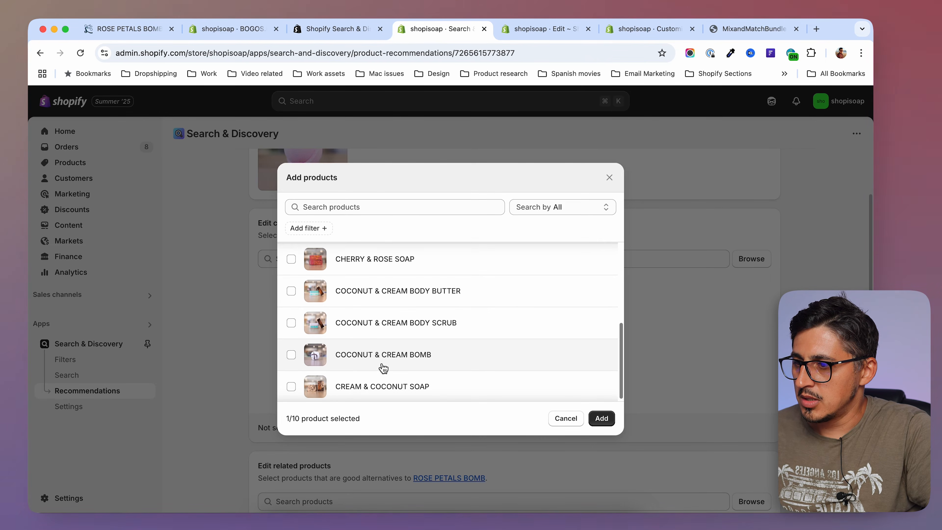
pyautogui.click(291, 355)
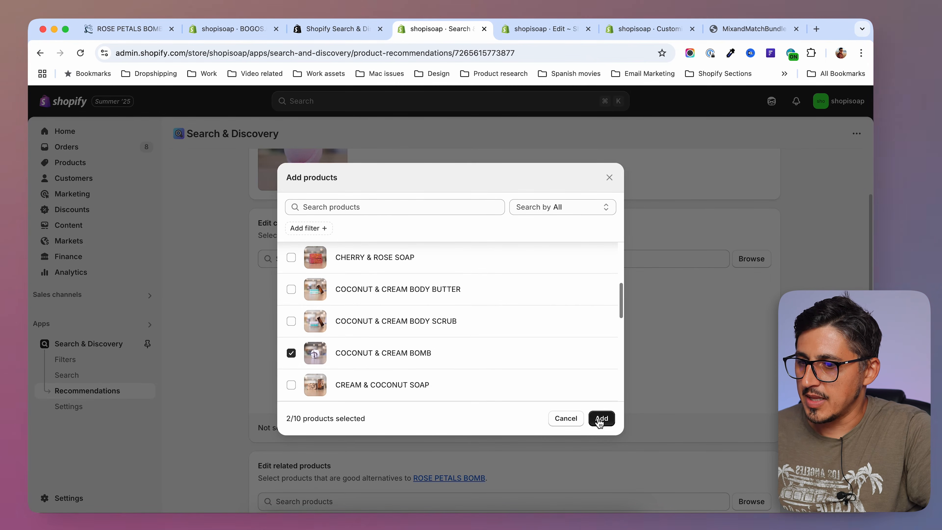
# Select EXOTIC FLORALS BOMB and ORANGE & LEMON BOMB as well, add the selected complementary products and save the recommendations
pyautogui.scroll(-3, 497, 356)
pyautogui.scroll(-3, 497, 356)
pyautogui.click(291, 288)
pyautogui.scroll(-8, 441, 362)
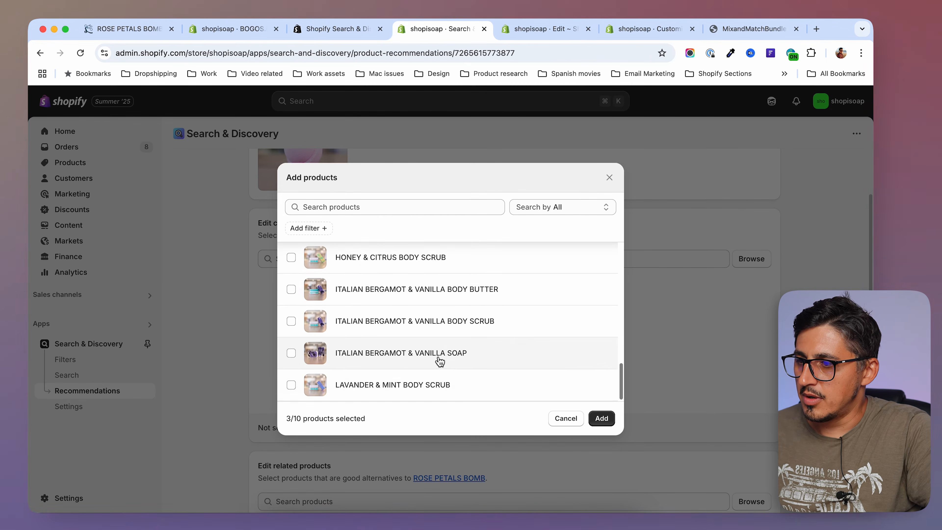
pyautogui.click(292, 299)
pyautogui.click(602, 418)
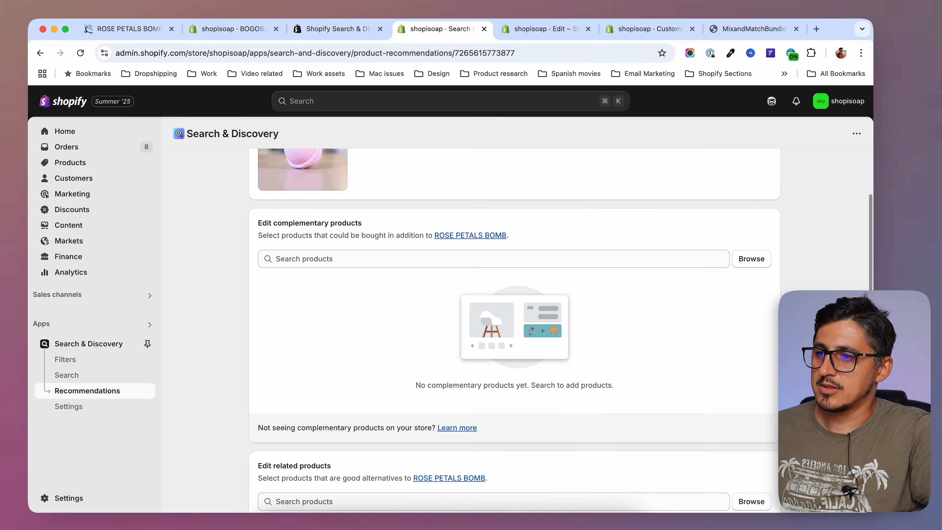
pyautogui.click(614, 101)
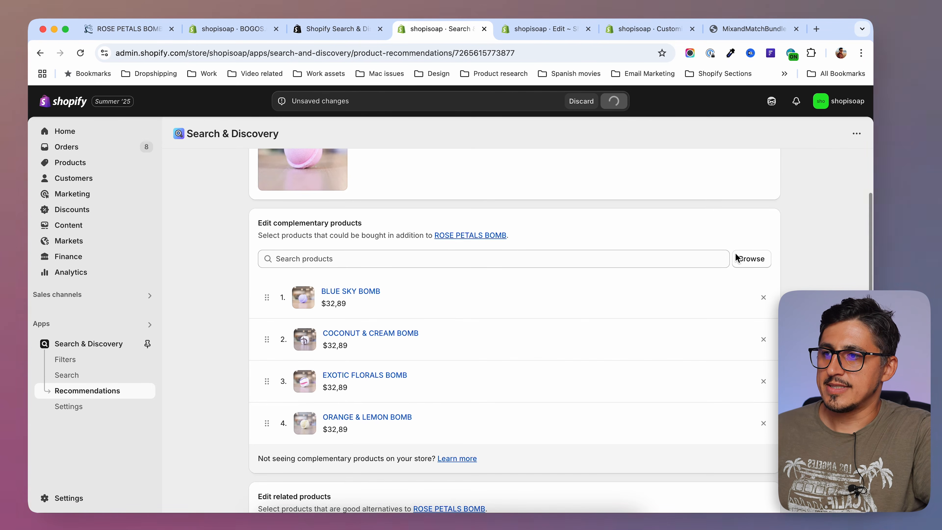
# Open the storefront page of ROSE PETALS BOMB and view its bundle block
pyautogui.click(483, 236)
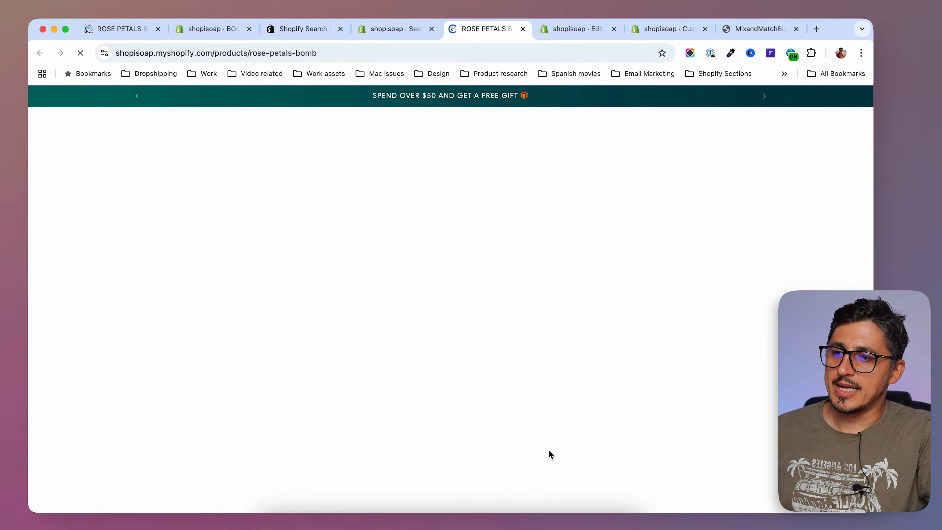
pyautogui.scroll(-8, 621, 377)
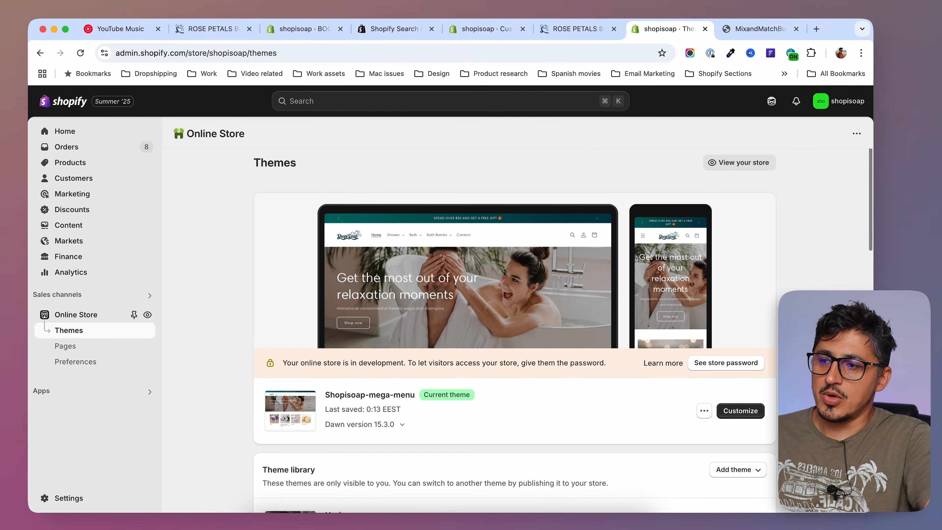
# Find the Horizon theme and, in its code, filter the files by "buy" and open buy-buttons.liquid in the blocks folder
pyautogui.scroll(-2, 514, 334)
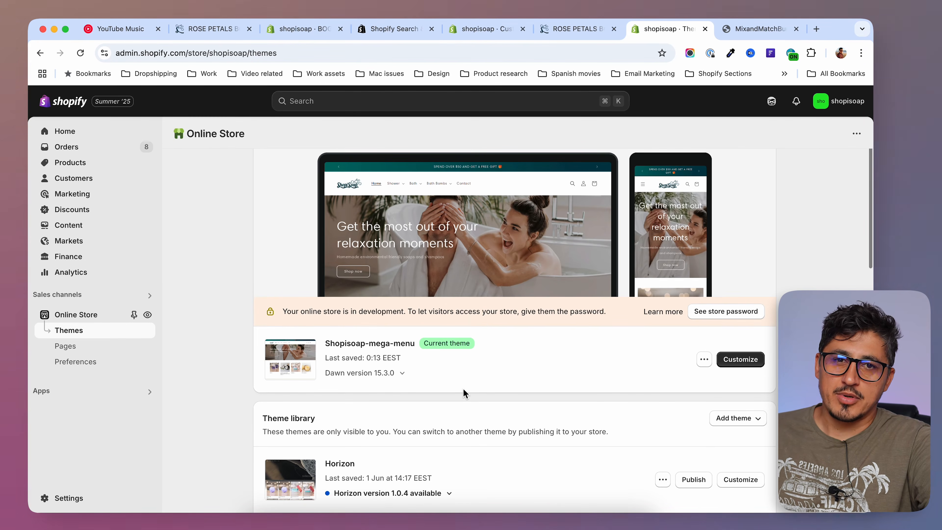
pyautogui.scroll(-3, 538, 386)
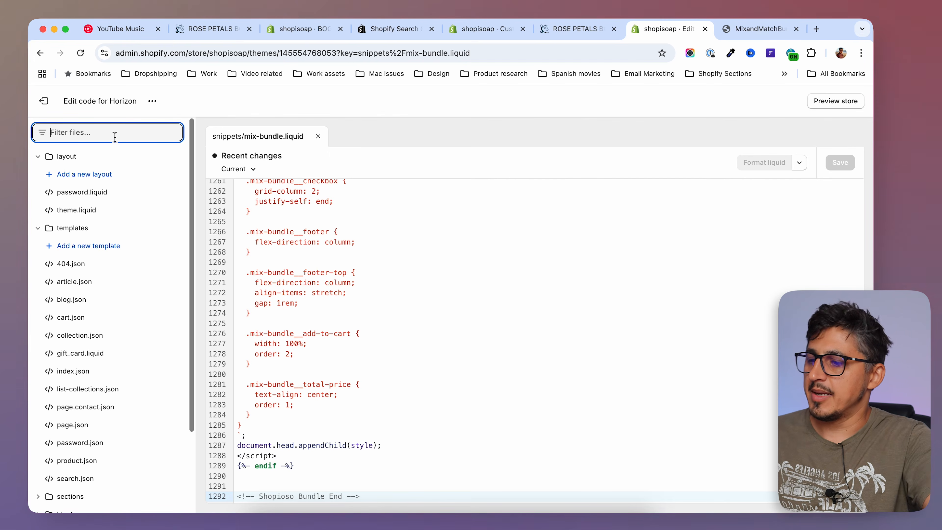
pyautogui.write('buy')
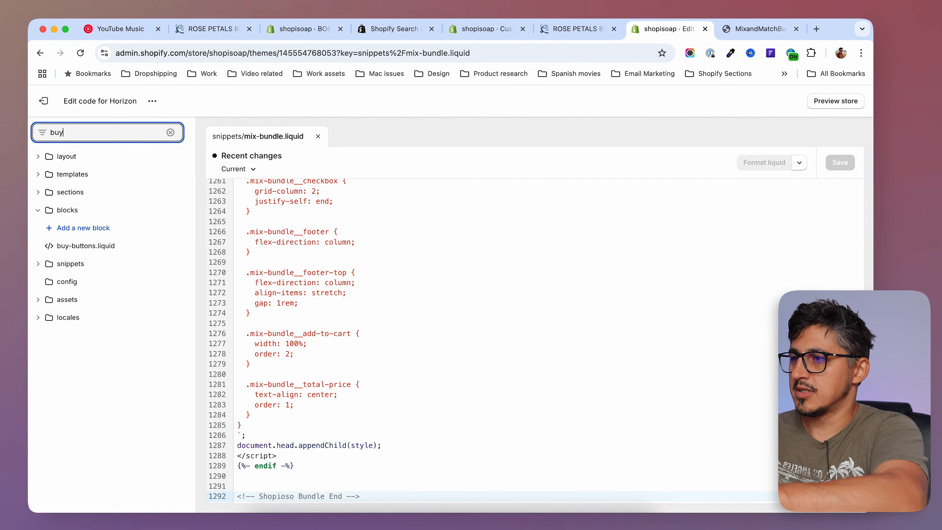
pyautogui.click(83, 246)
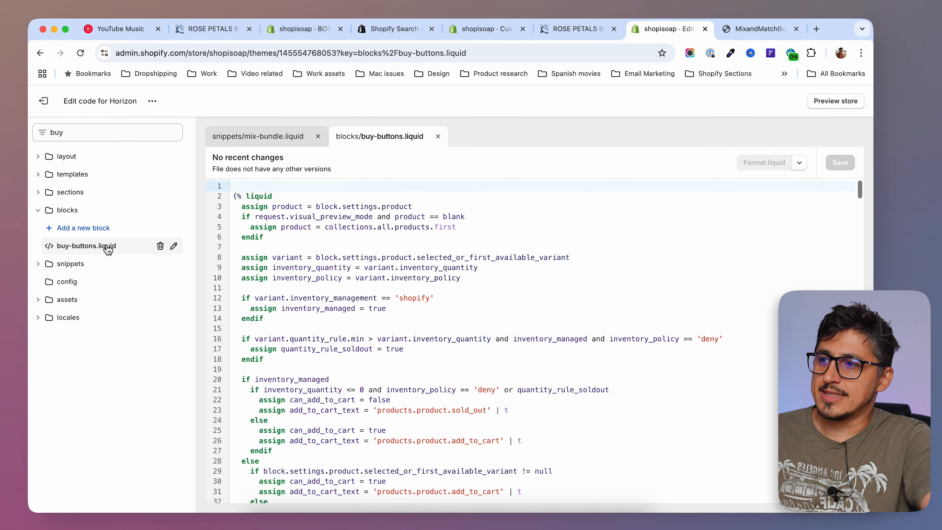
# Insert the line {% render 'mix-bundle', product: product %} above the schema in buy-buttons.liquid, with blank lines around it
pyautogui.scroll(-20, 435, 321)
pyautogui.scroll(-20, 435, 321)
pyautogui.scroll(12, 435, 321)
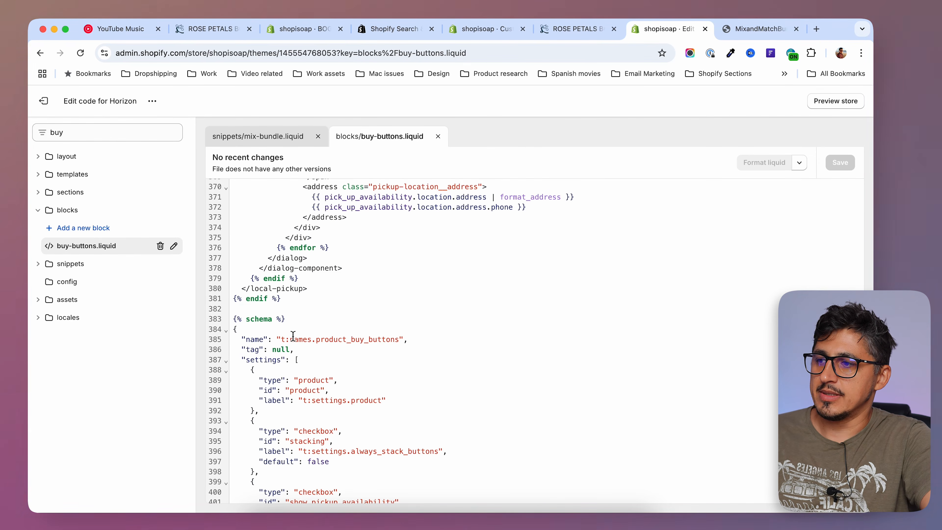
pyautogui.click(418, 312)
pyautogui.press('Return')
pyautogui.press('Return')
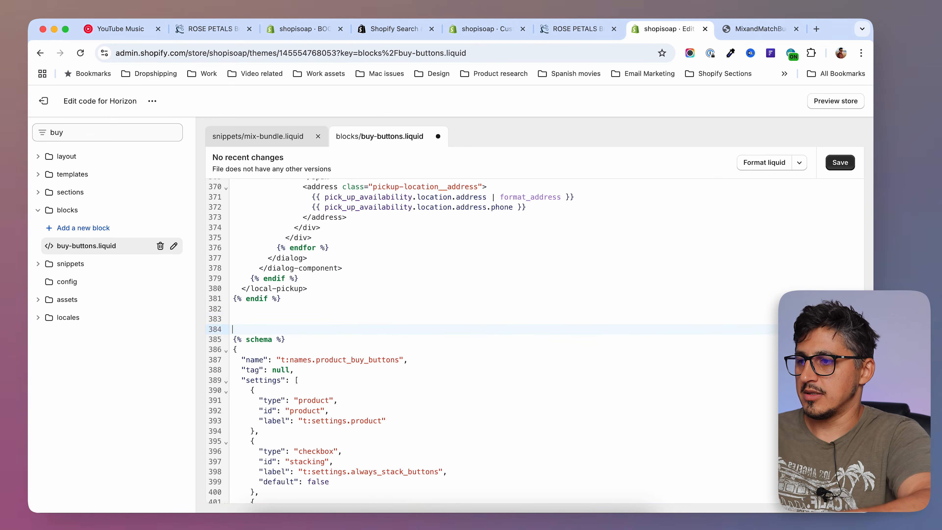
pyautogui.press('Up')
pyautogui.write("{% render 'mix-bundle', product: product %}")
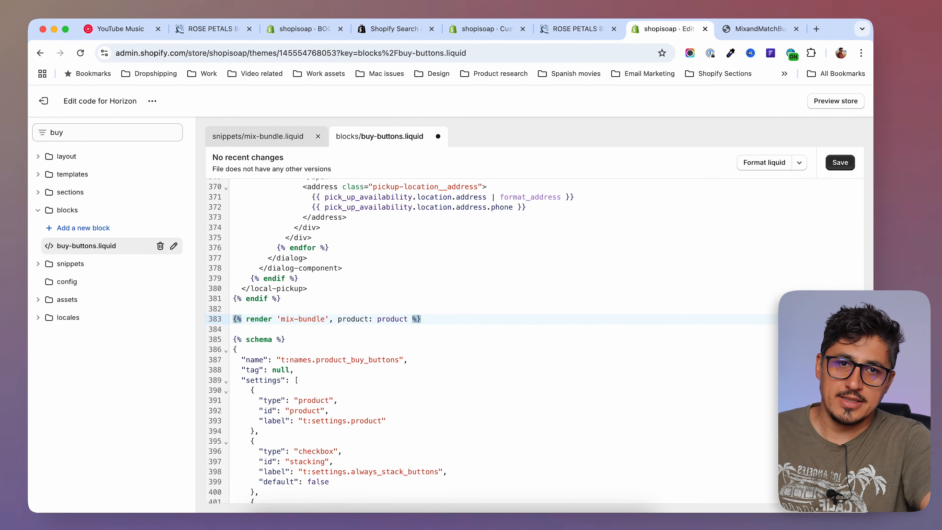
pyautogui.press('Return')
pyautogui.scroll(-1, 366, 266)
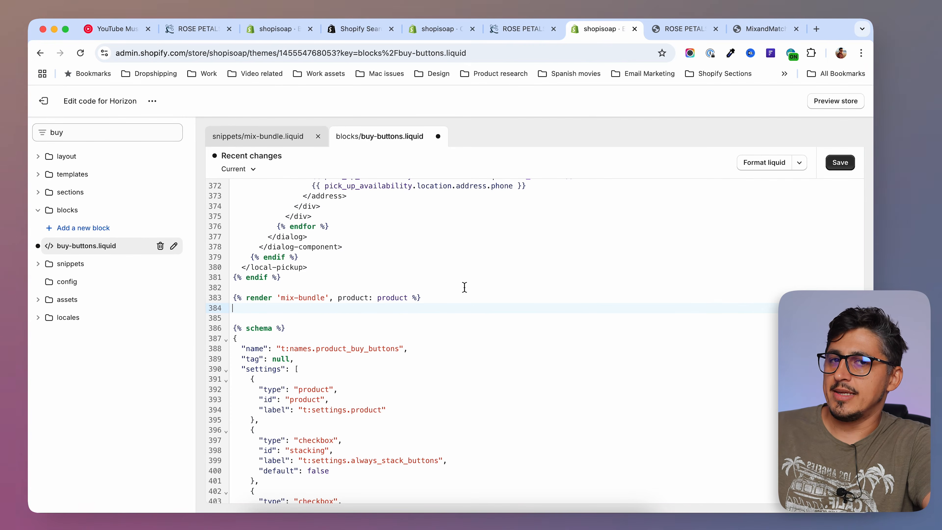
# Wrap the mix-bundle render line in {% if template contains 'product' %} and {% endif %}, and save the file
pyautogui.click(328, 288)
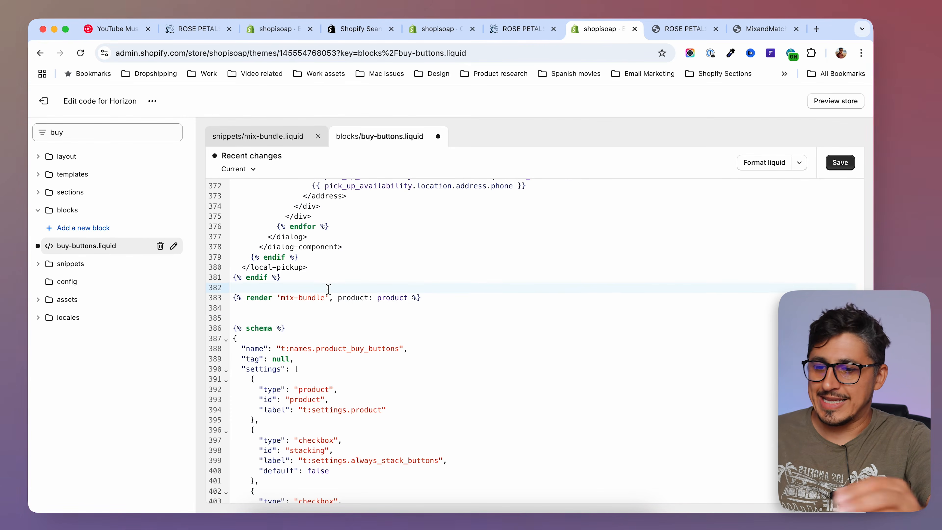
pyautogui.press('Return')
pyautogui.write("{% if template contains 'product' %}")
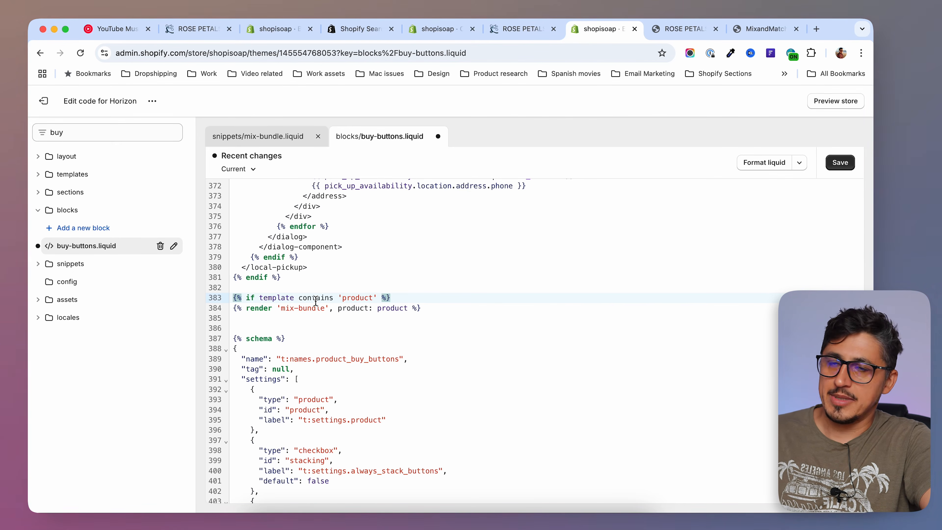
pyautogui.click(334, 314)
pyautogui.write('{% endif %}')
pyautogui.press('super+s')
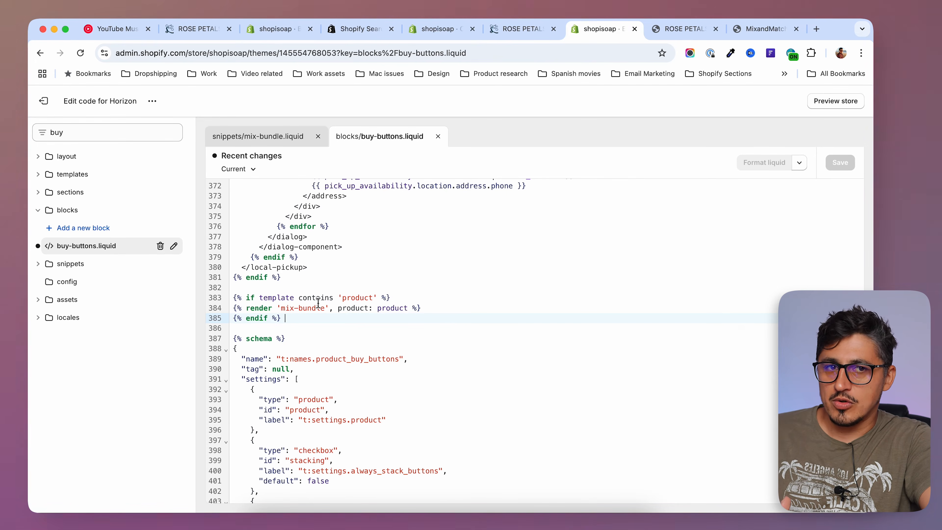
# Reload the Horizon preview of ROSE PETALS BOMB and look through its Create Your Bundle block
pyautogui.click(683, 31)
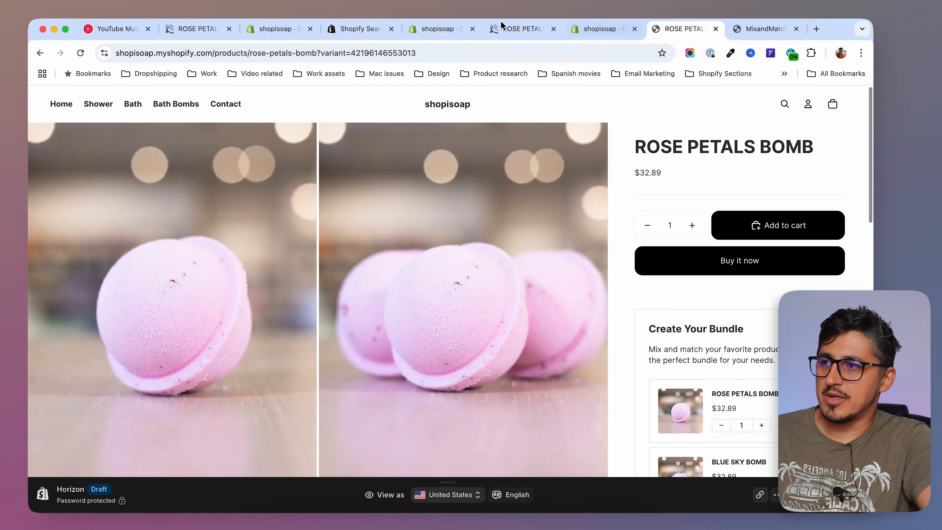
pyautogui.click(81, 53)
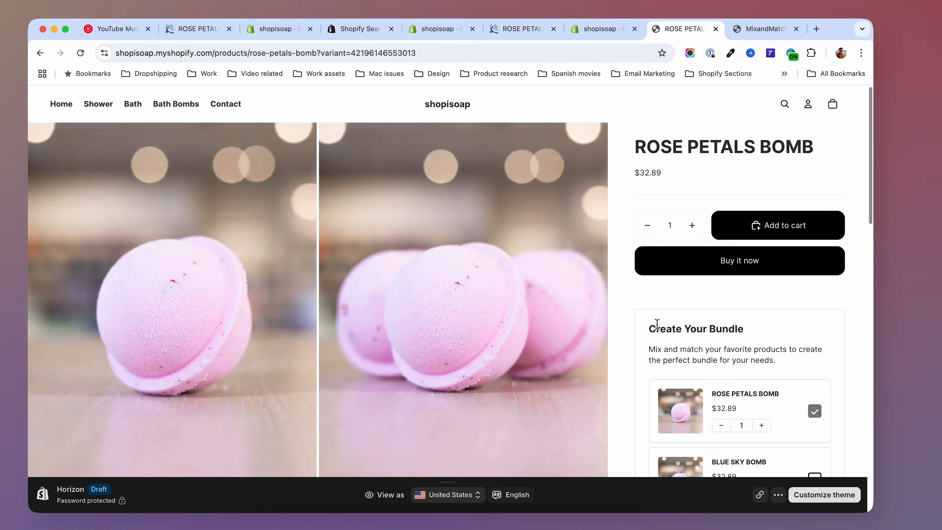
pyautogui.scroll(-10, 834, 357)
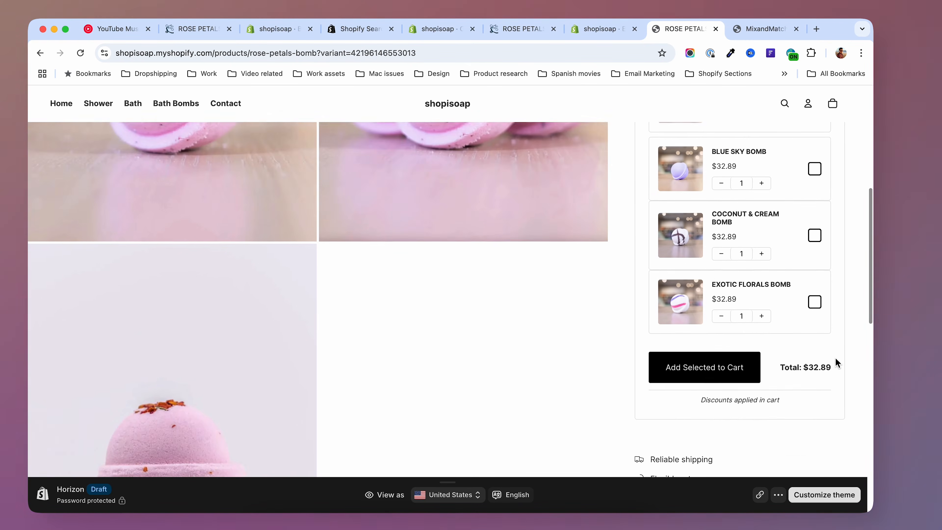
pyautogui.scroll(6, 836, 356)
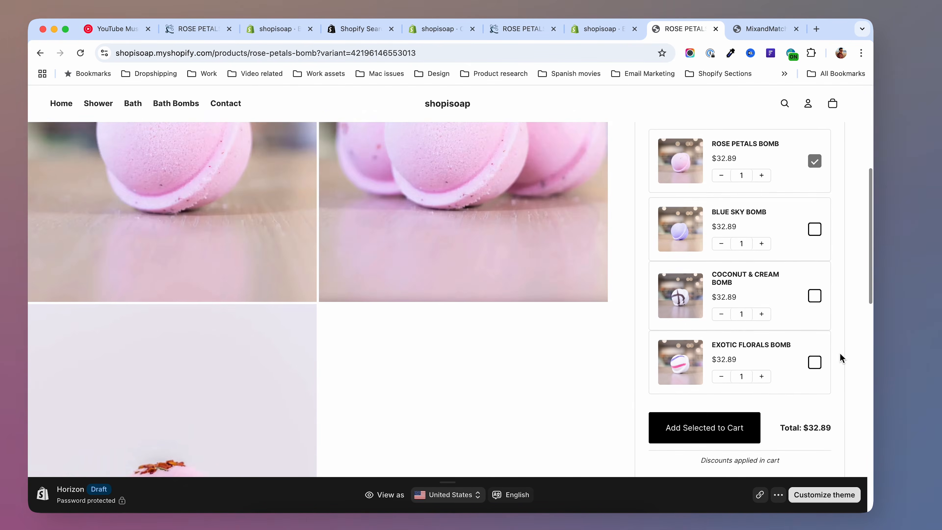
# Select BLUE SKY BOMB and COCONUT & CREAM BOMB in the bundle, set the latter's quantity to 2, and add the selection to the cart
pyautogui.click(818, 315)
pyautogui.scroll(-2, 797, 334)
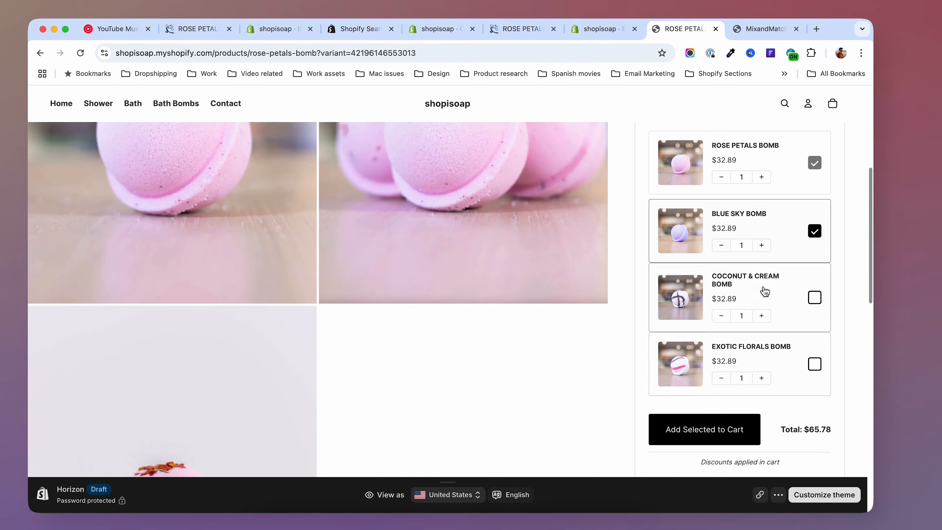
pyautogui.click(814, 298)
pyautogui.click(764, 316)
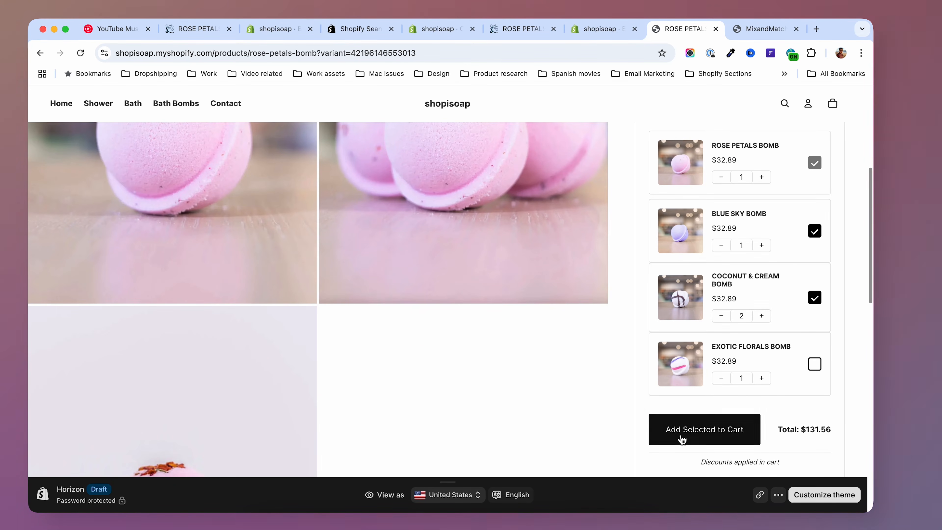
pyautogui.click(711, 437)
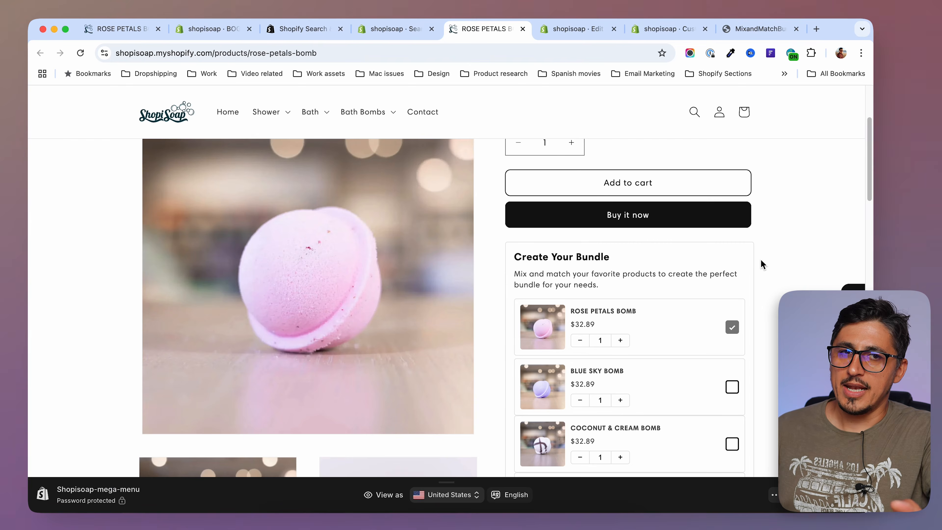
# In the Shopify admin, create an automatic amount-off-products discount titled 10OFF2BOMBS
pyautogui.scroll(-3, 763, 263)
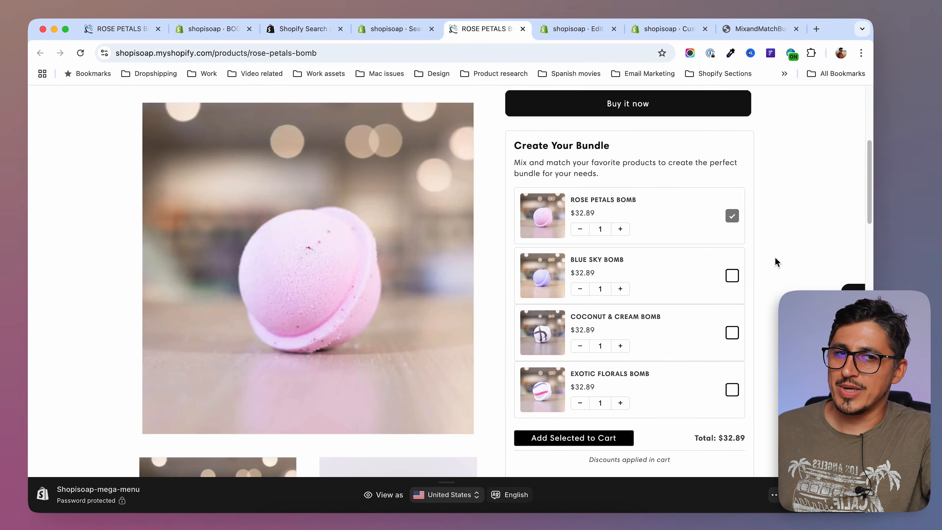
pyautogui.click(399, 30)
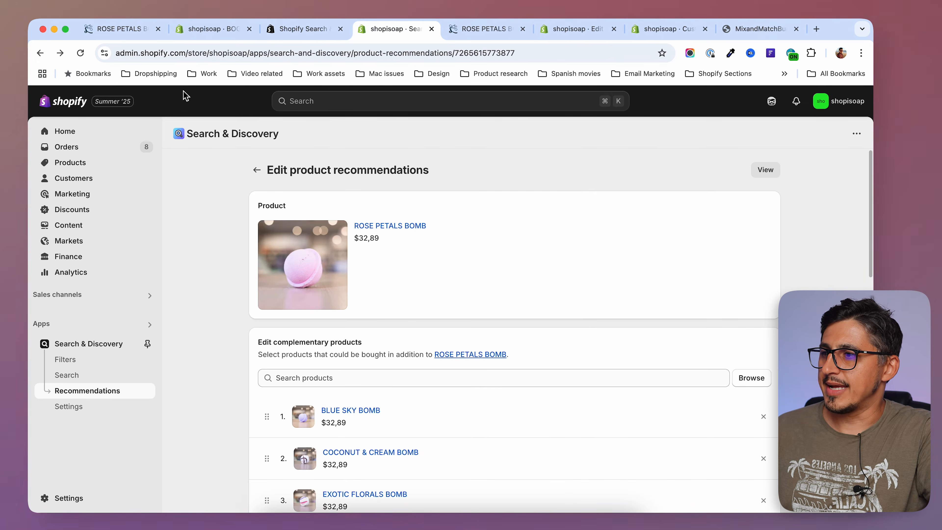
pyautogui.click(72, 209)
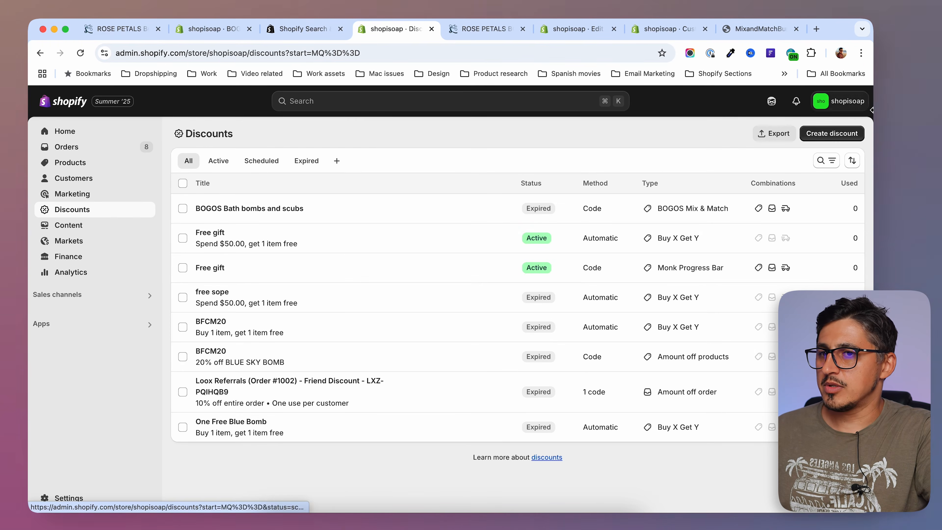
pyautogui.click(832, 133)
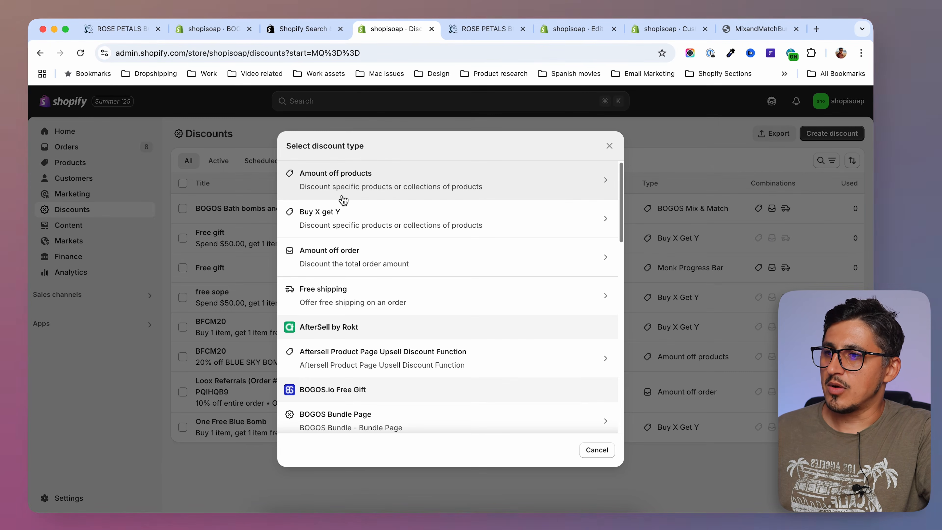
pyautogui.click(384, 182)
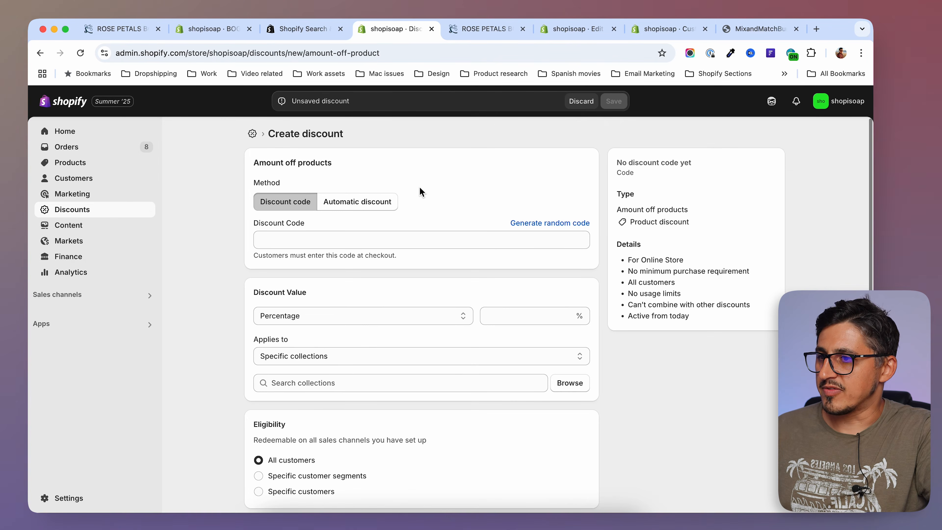
pyautogui.click(357, 202)
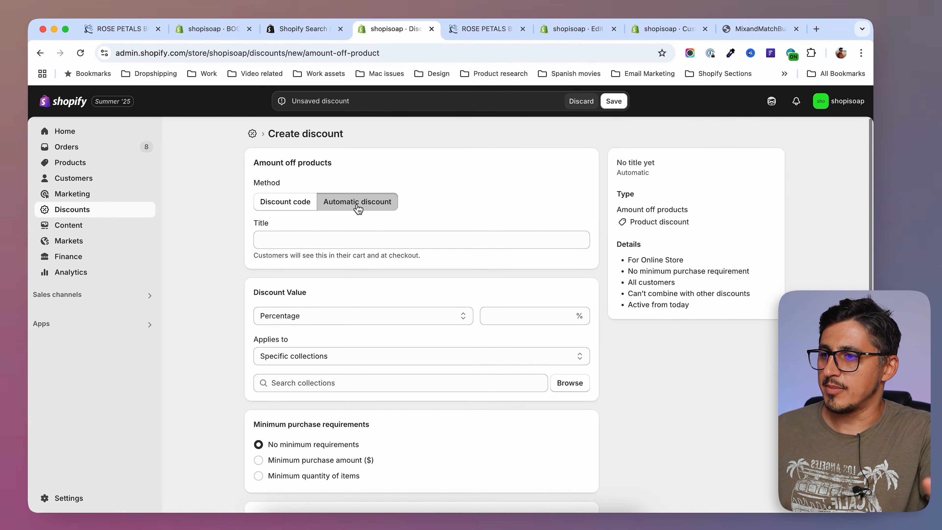
pyautogui.click(342, 239)
pyautogui.write('10OFF2BOMBS')
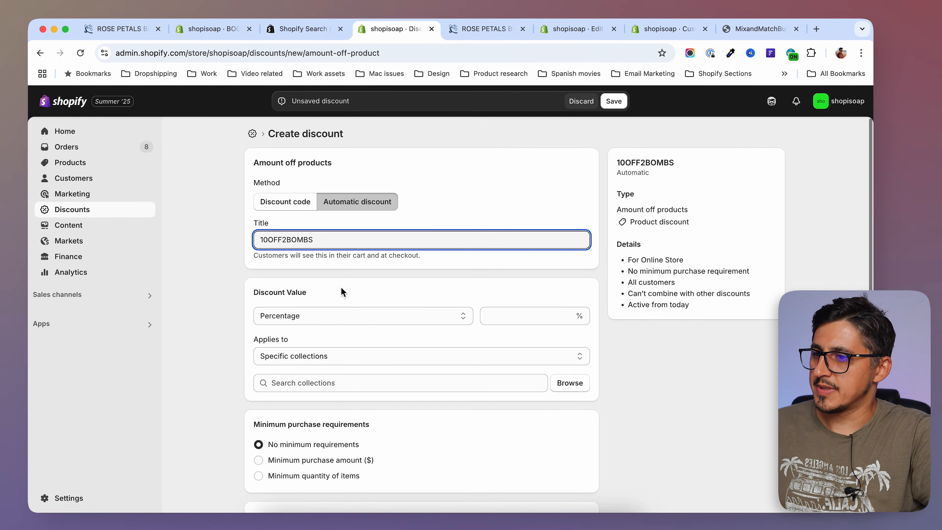
# Set the discount value to 10 percent and apply it to the Bath bombs collection
pyautogui.scroll(-3, 342, 293)
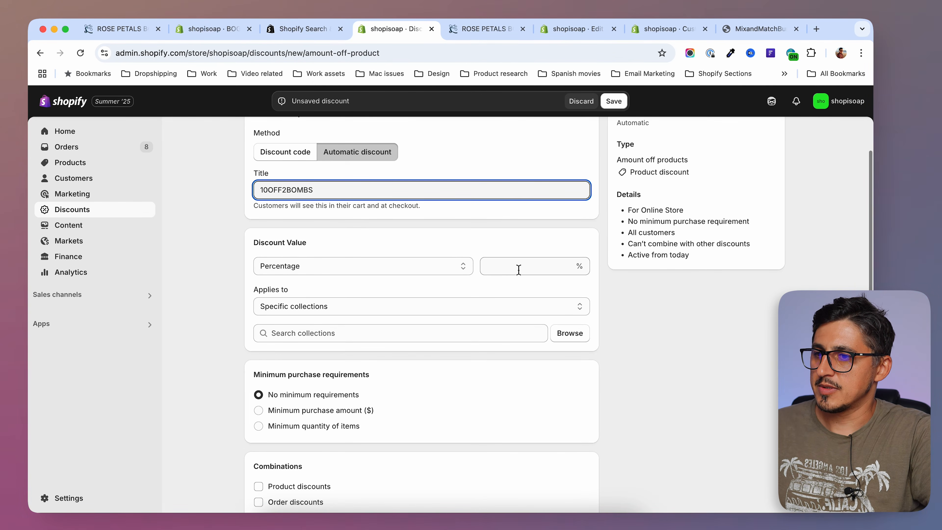
pyautogui.click(521, 267)
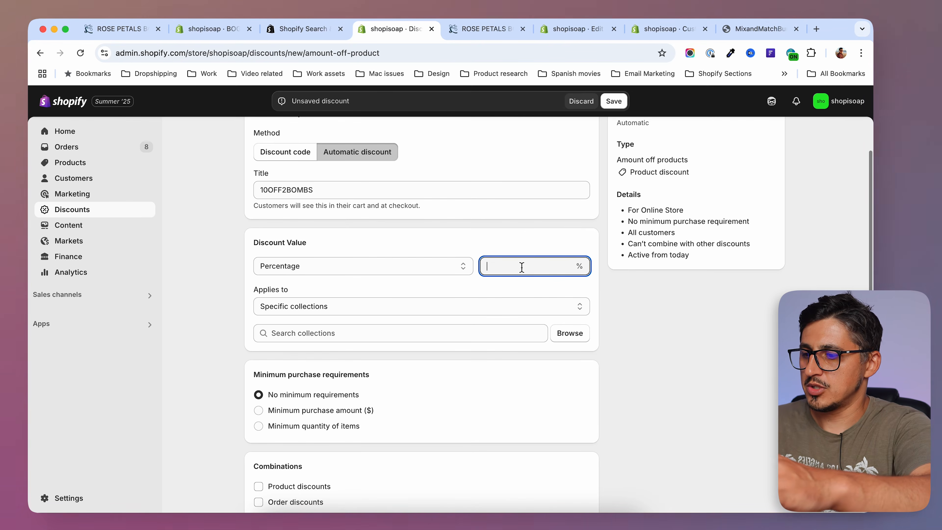
pyautogui.write('10')
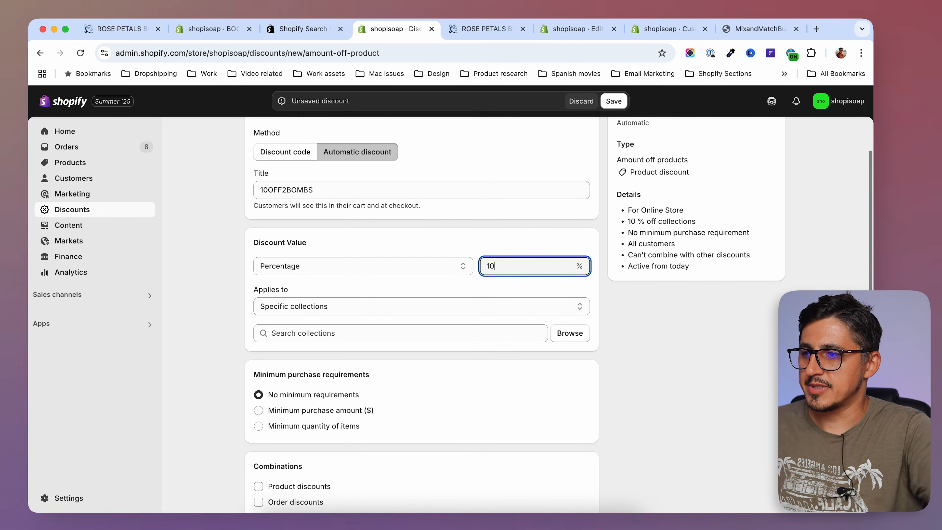
pyautogui.click(355, 310)
pyautogui.click(356, 308)
pyautogui.click(329, 334)
pyautogui.click(568, 335)
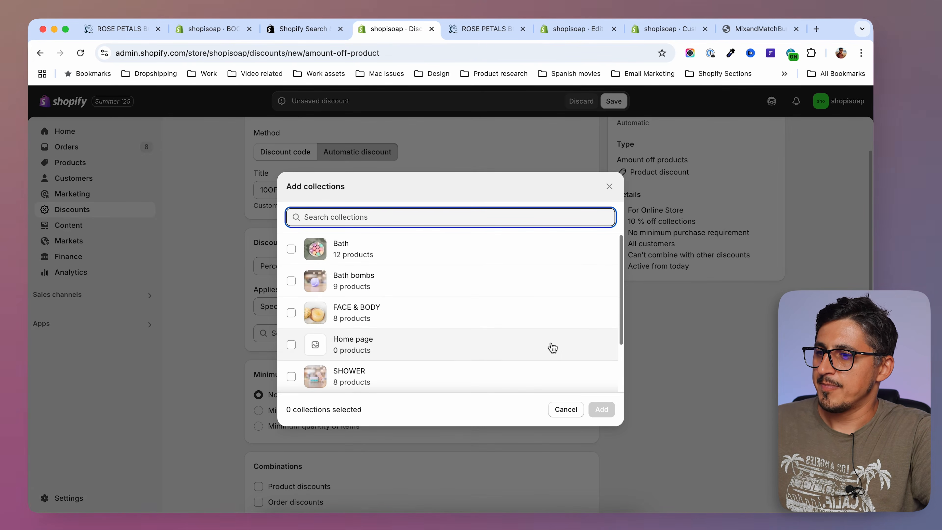
pyautogui.click(292, 281)
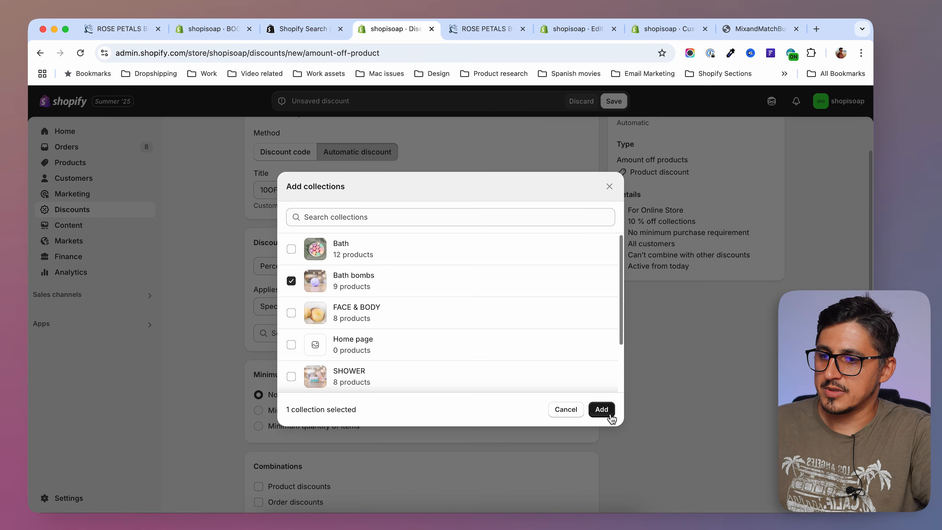
pyautogui.click(601, 409)
# Change the discount's title to 5OFF2BOMBS and its value to 5 percent, and save it
pyautogui.scroll(2, 213, 367)
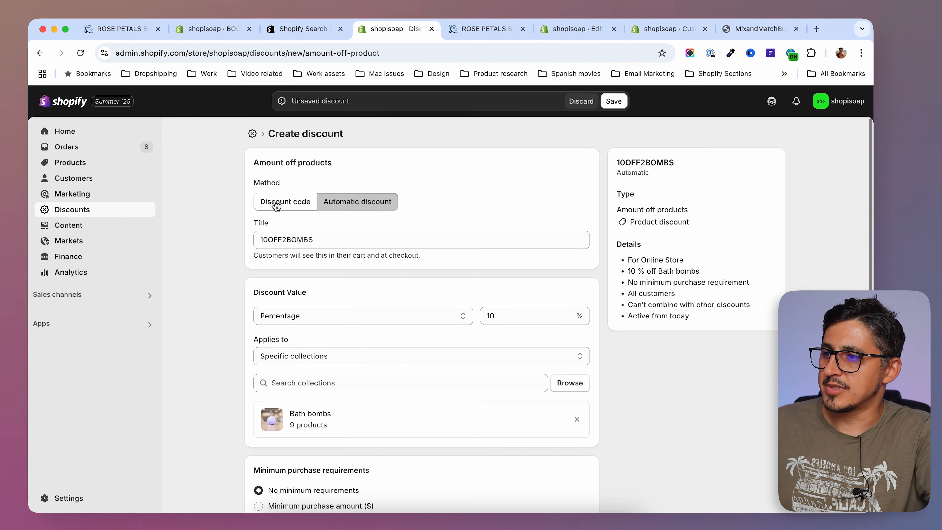
pyautogui.moveTo(267, 242); pyautogui.dragTo(259, 241)
pyautogui.write('5')
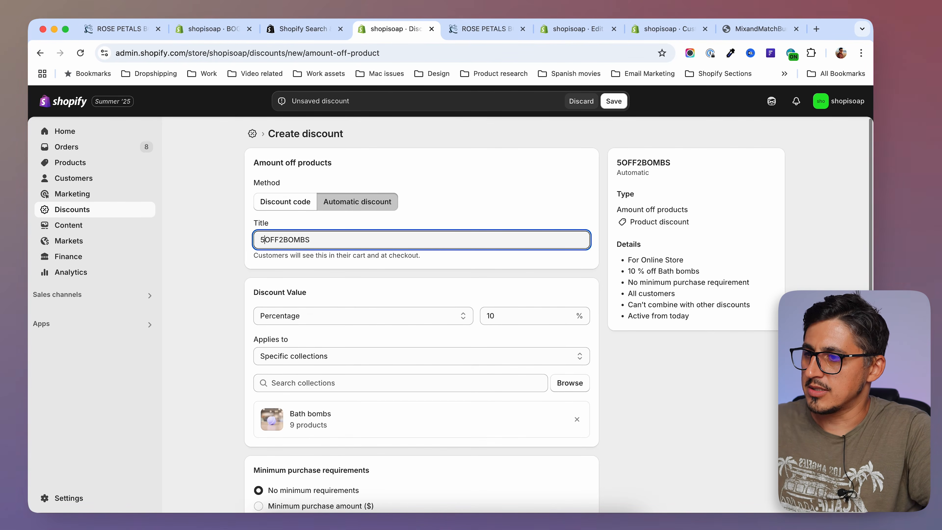
pyautogui.doubleClick(507, 320)
pyautogui.write('5')
pyautogui.scroll(-6, 448, 288)
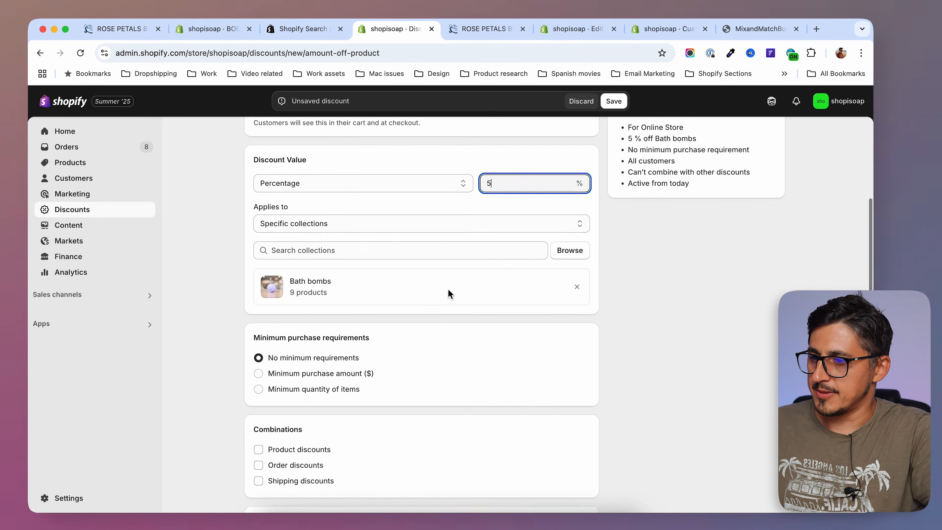
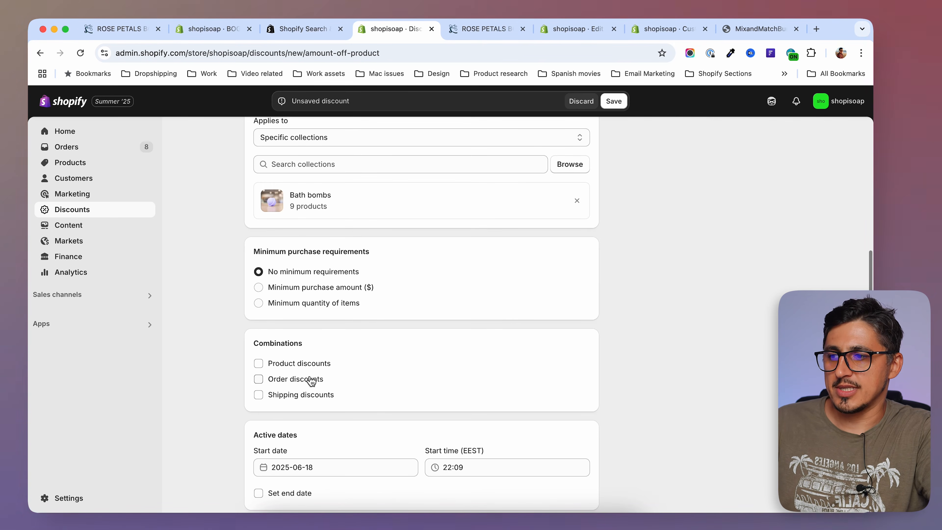
pyautogui.scroll(-2, 299, 390)
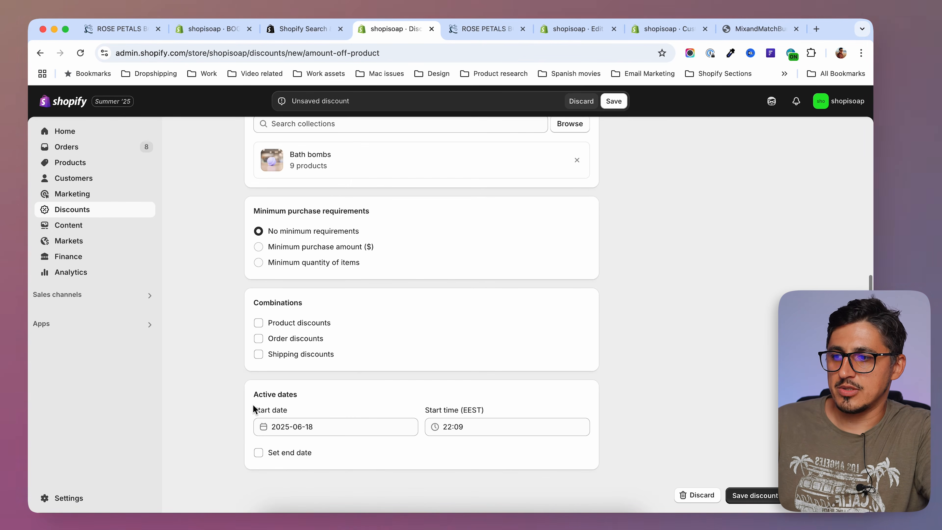
pyautogui.click(750, 495)
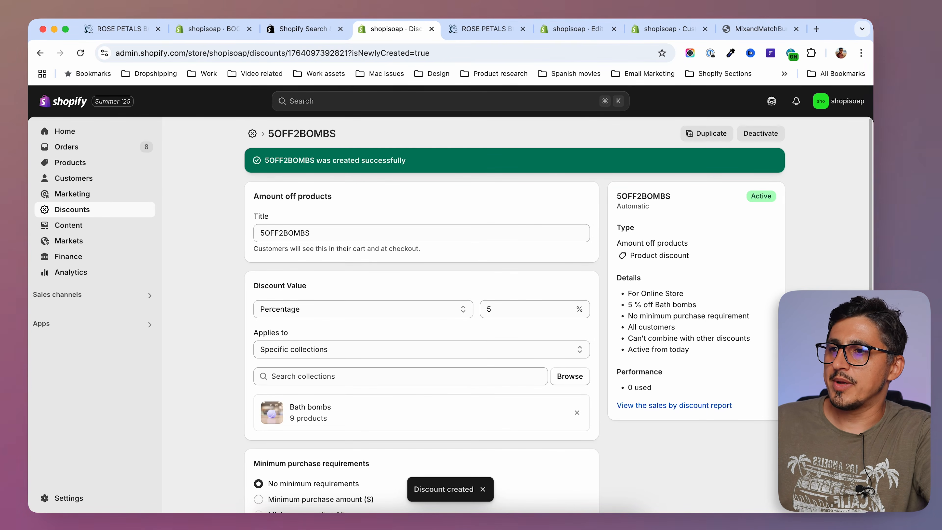
# On the storefront's ROSE PETALS BOMB page, select BLUE SKY BOMB in the bundle and add the selection to the cart
pyautogui.click(479, 29)
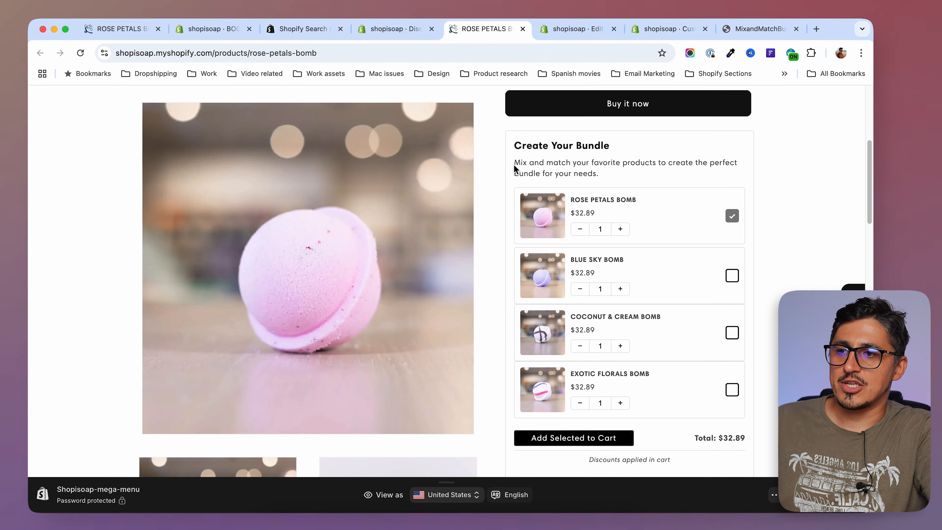
pyautogui.moveTo(515, 170); pyautogui.dragTo(611, 173)
pyautogui.click(518, 163)
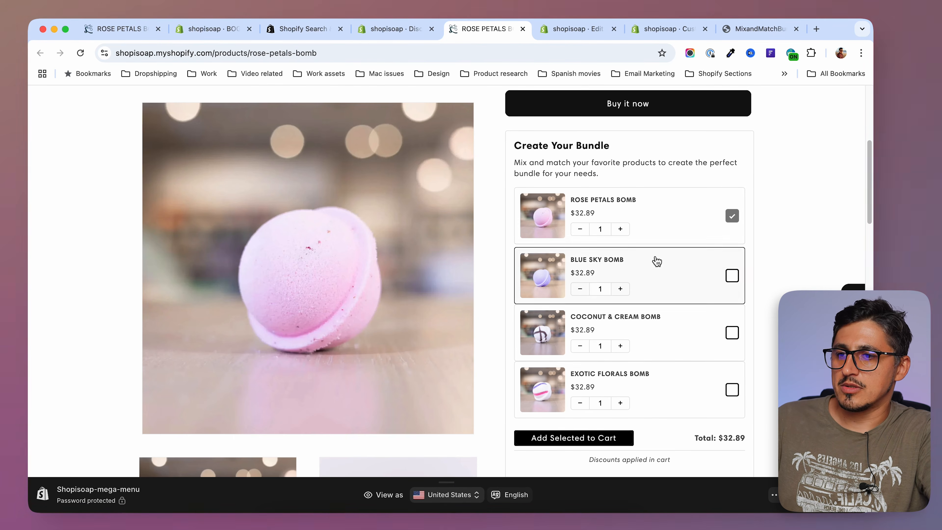
pyautogui.click(732, 276)
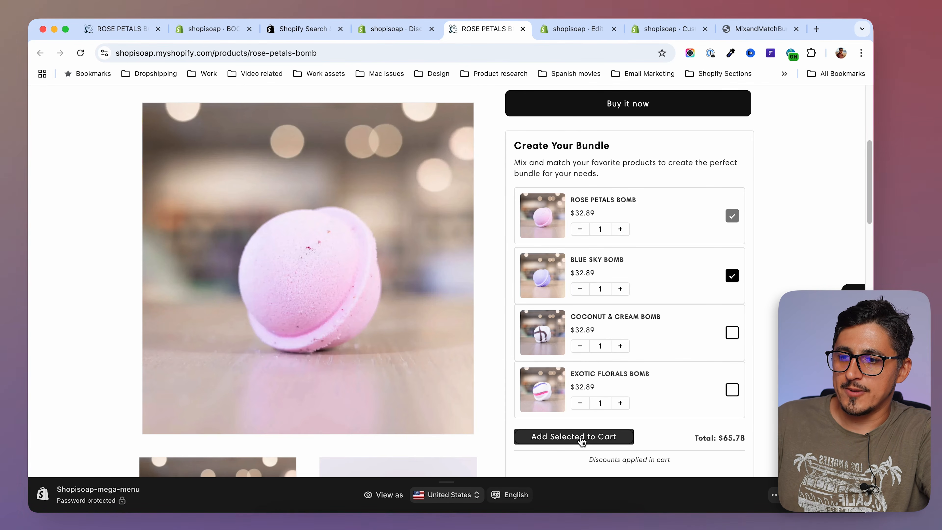
pyautogui.click(598, 442)
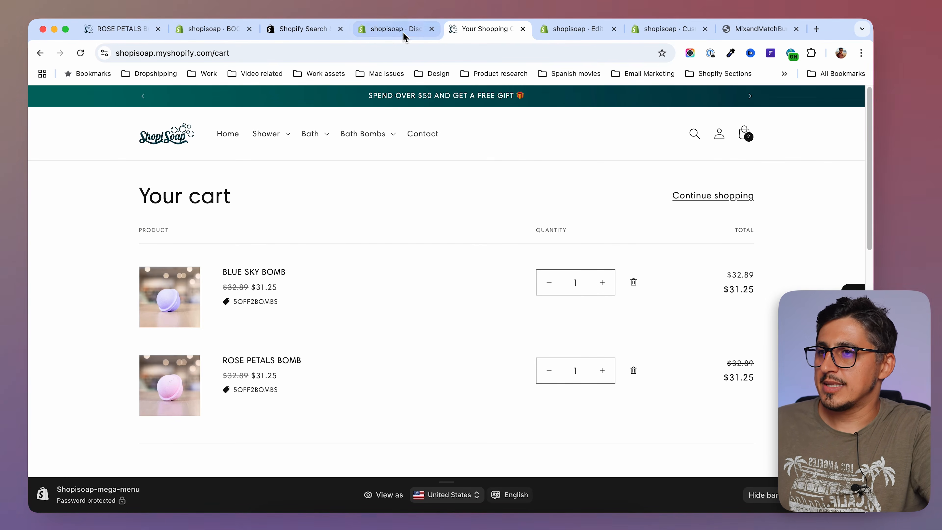
# Back in the admin's discounts, create another automatic amount-off-products discount titled 10OFF3BOMBS
pyautogui.click(388, 35)
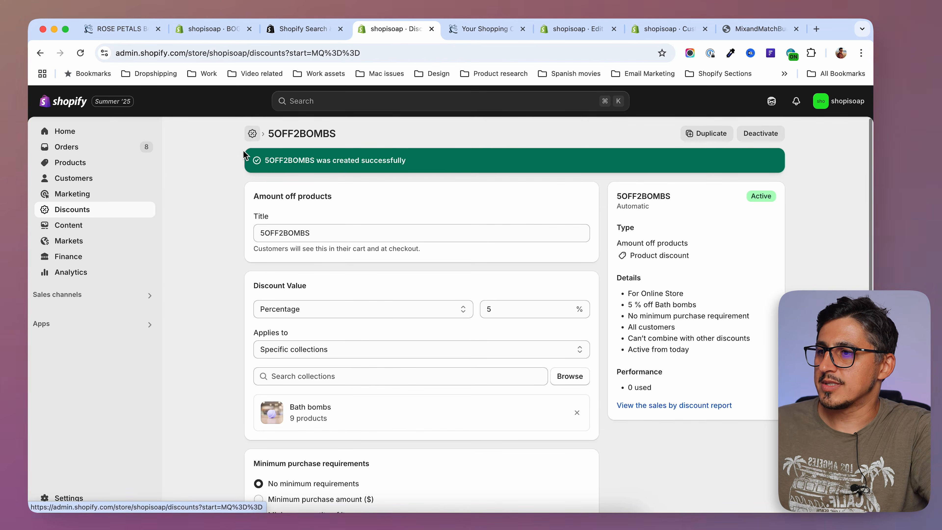
pyautogui.click(252, 134)
pyautogui.click(833, 133)
pyautogui.click(427, 187)
pyautogui.click(357, 208)
pyautogui.click(328, 240)
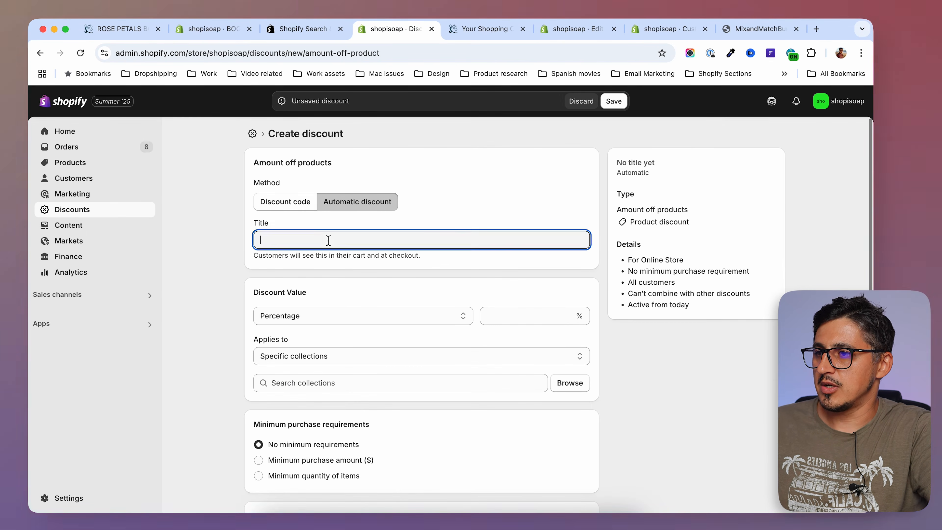
pyautogui.write('10OFF3')
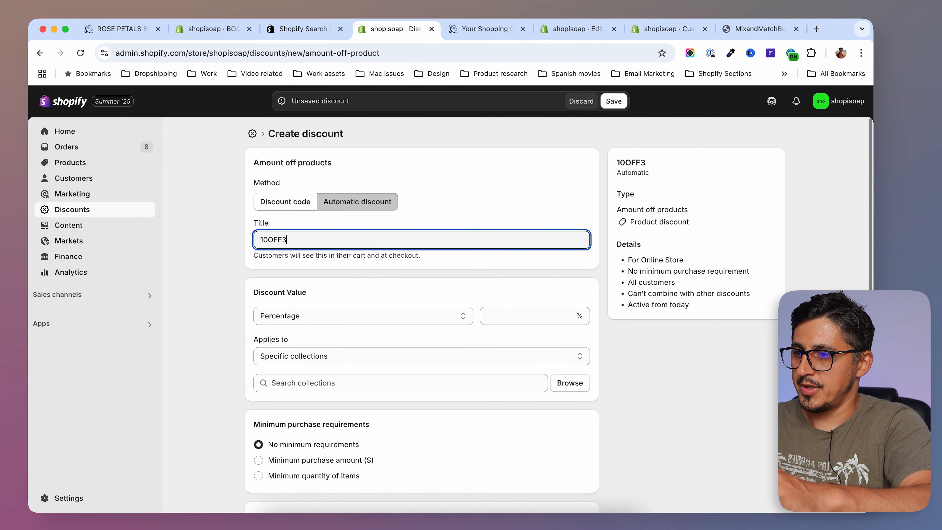
pyautogui.write('BOMBS')
# Set the 10OFF3BOMBS discount value to 10 percent
pyautogui.click(336, 319)
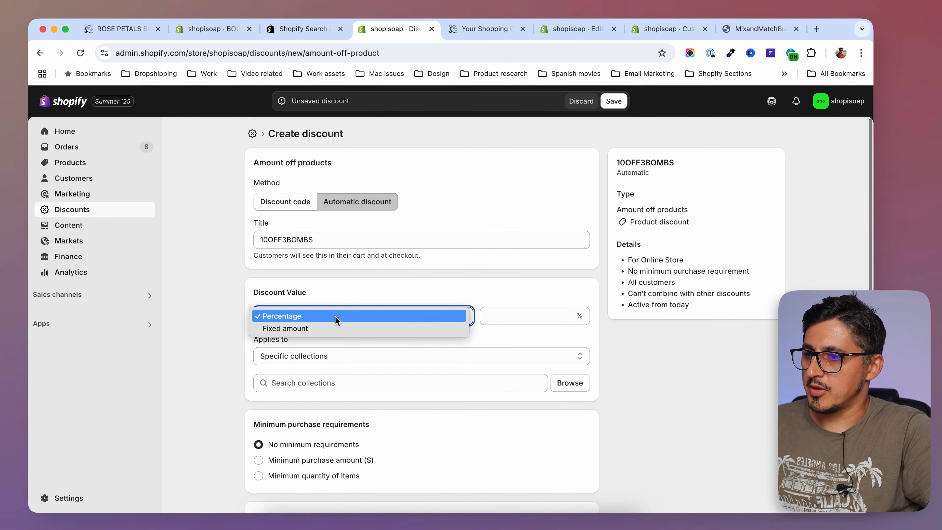
pyautogui.click(385, 316)
pyautogui.click(509, 315)
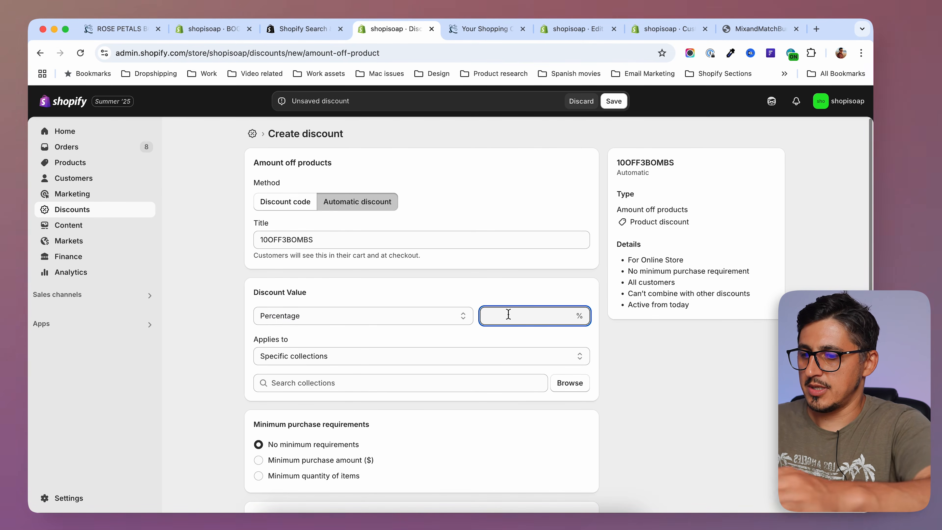
pyautogui.write('10')
# Apply the 10OFF3BOMBS discount to the Bath bombs collection and save it
pyautogui.click(409, 360)
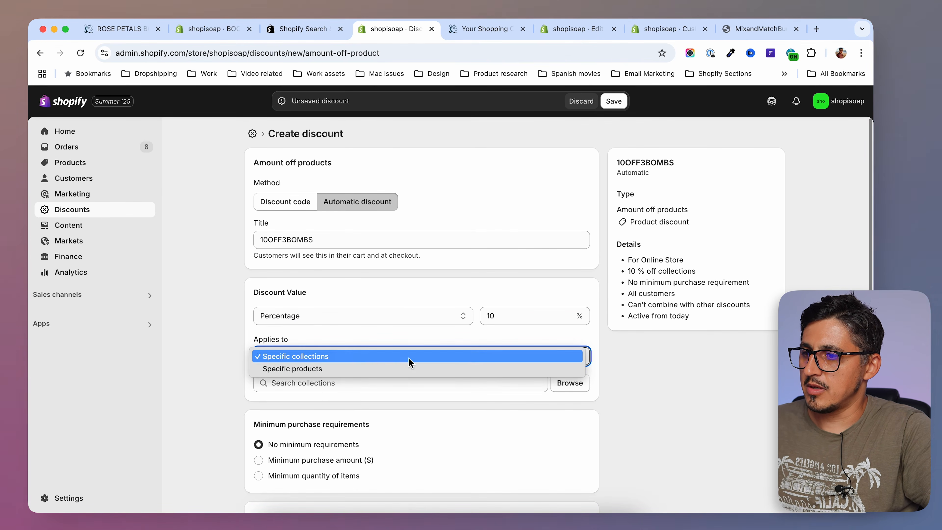
pyautogui.click(382, 381)
pyautogui.click(406, 384)
pyautogui.click(578, 386)
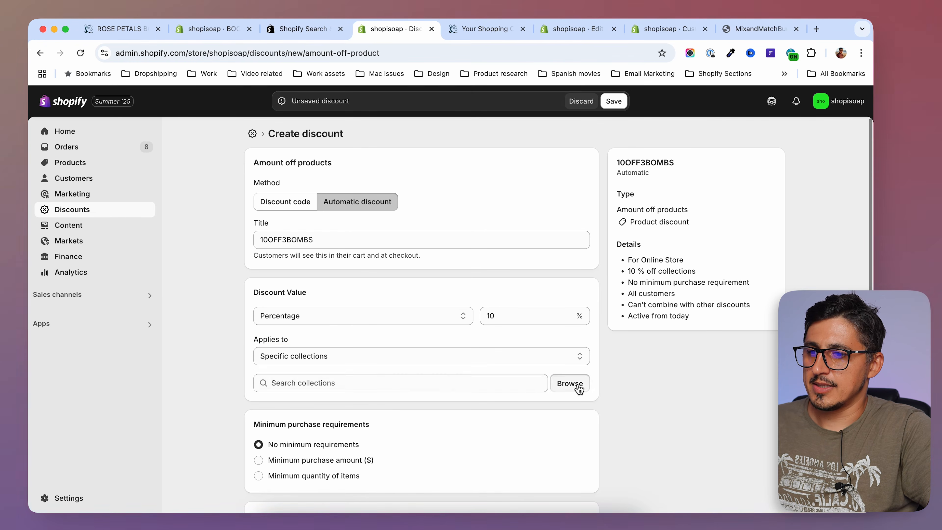
pyautogui.click(295, 279)
pyautogui.click(601, 409)
pyautogui.scroll(-3, 205, 380)
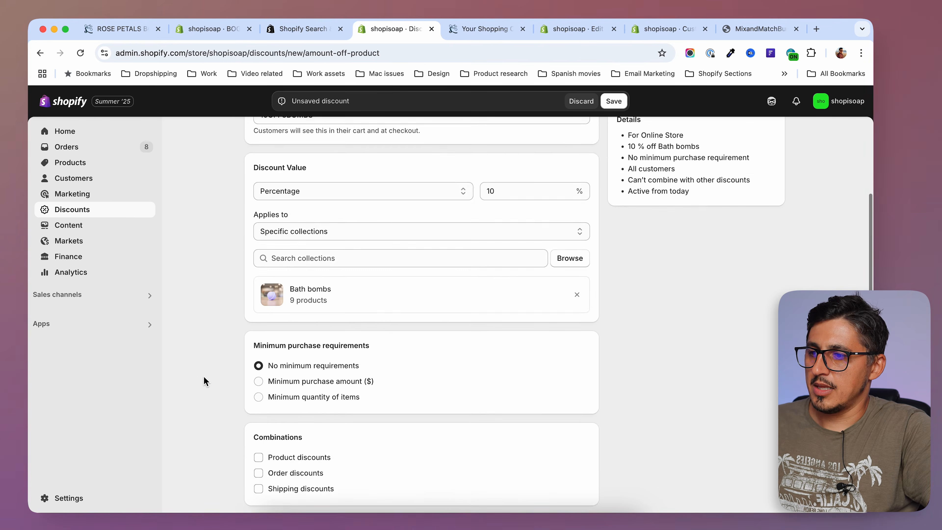
pyautogui.scroll(-2, 205, 381)
pyautogui.scroll(-3, 204, 425)
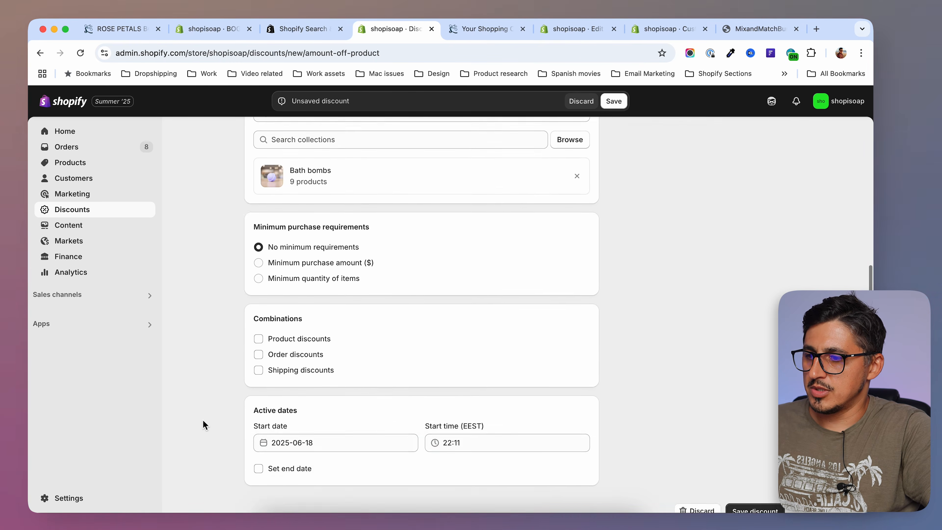
pyautogui.click(751, 495)
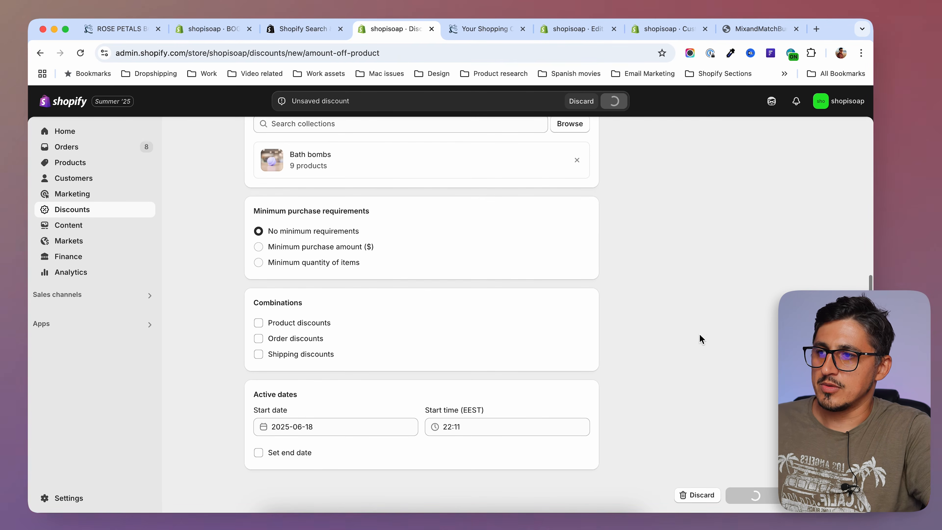
# Empty the storefront cart and open the ROSE PETALS BOMB product from the Bath Bombs collection at its Create Your Bundle block
pyautogui.click(481, 30)
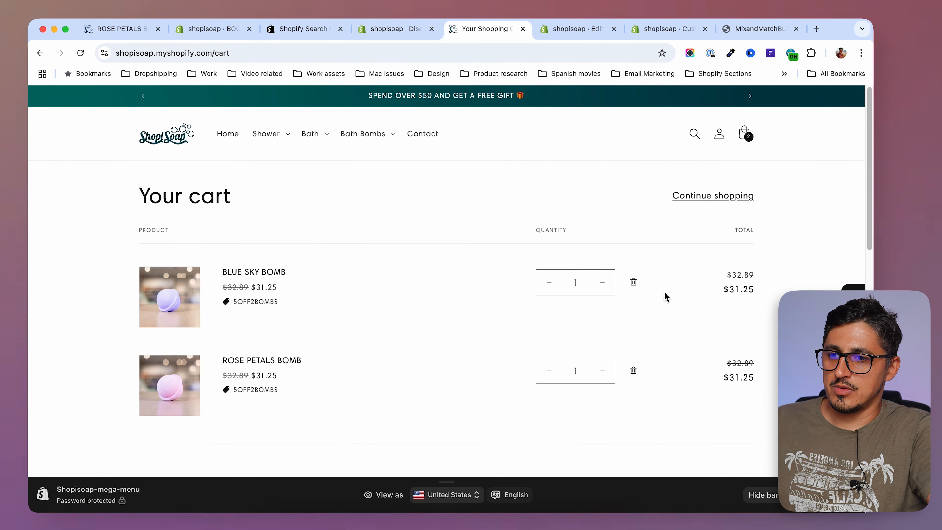
pyautogui.click(633, 281)
pyautogui.click(310, 133)
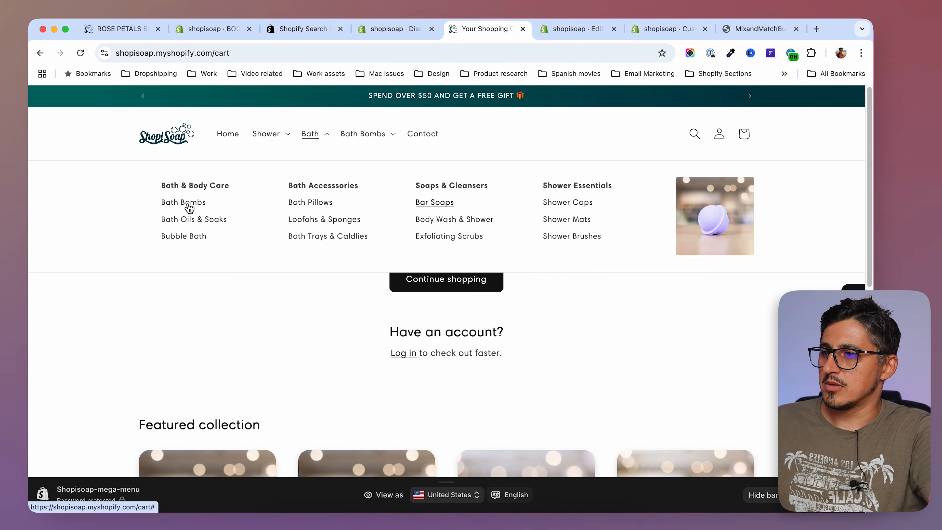
pyautogui.click(182, 202)
pyautogui.click(684, 358)
pyautogui.scroll(-8, 741, 219)
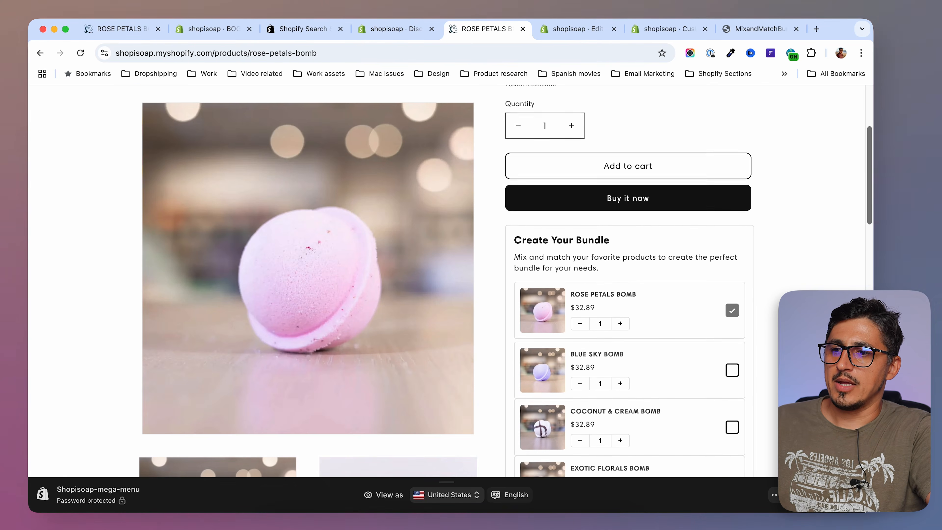
# Add BLUE SKY BOMB and COCONUT & CREAM BOMB to the ROSE PETALS BOMB bundle, send it to the cart and check the discount on each item
pyautogui.click(732, 227)
pyautogui.click(732, 285)
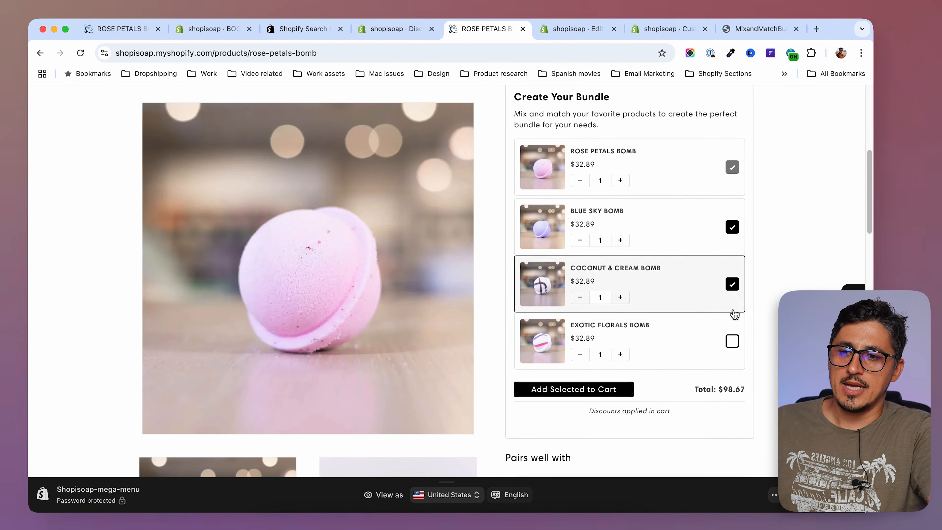
pyautogui.click(586, 396)
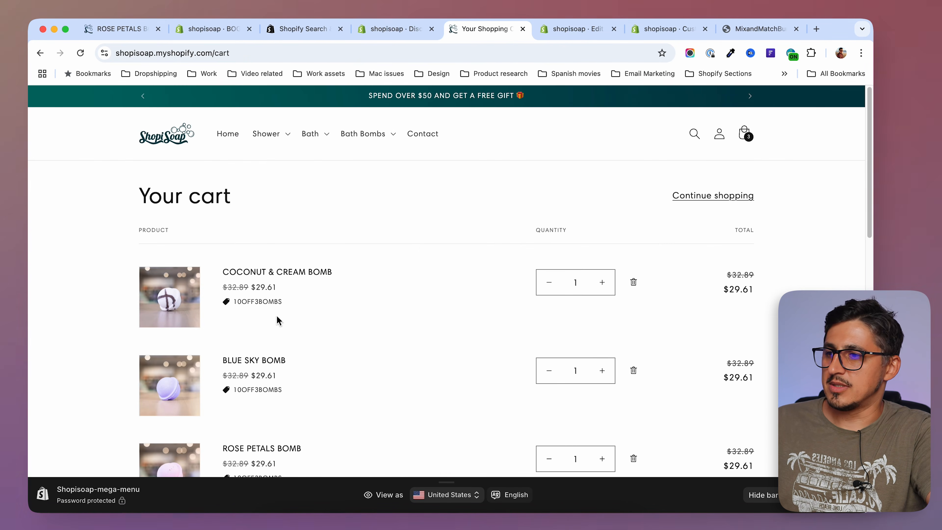
pyautogui.scroll(-5, 345, 359)
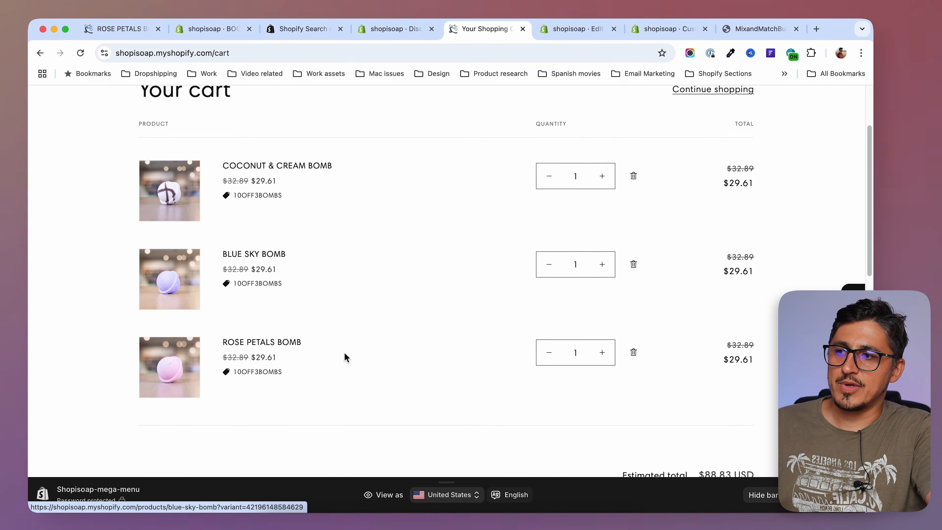
pyautogui.scroll(4, 296, 315)
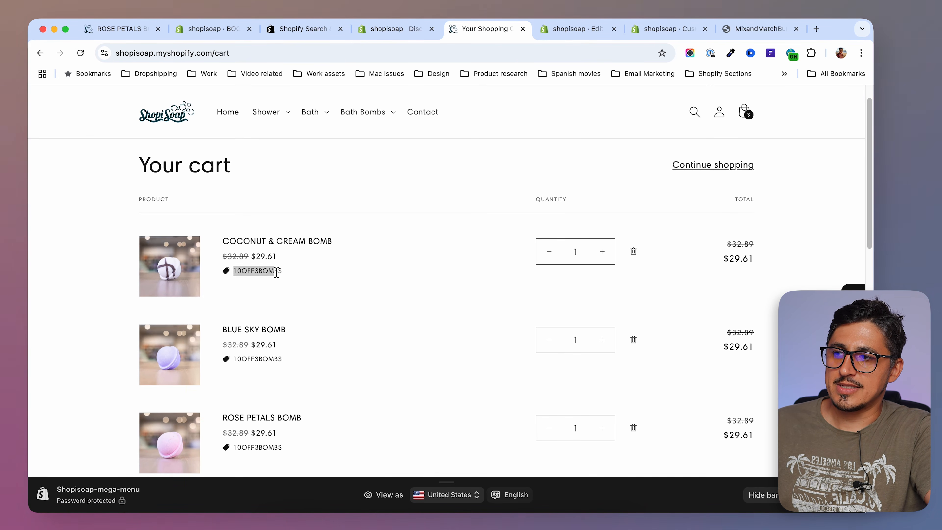
# Return to the ROSE PETALS BOMB page and review the 10OFF3BOMBS discount settings in the admin
pyautogui.press('super+bracketleft')
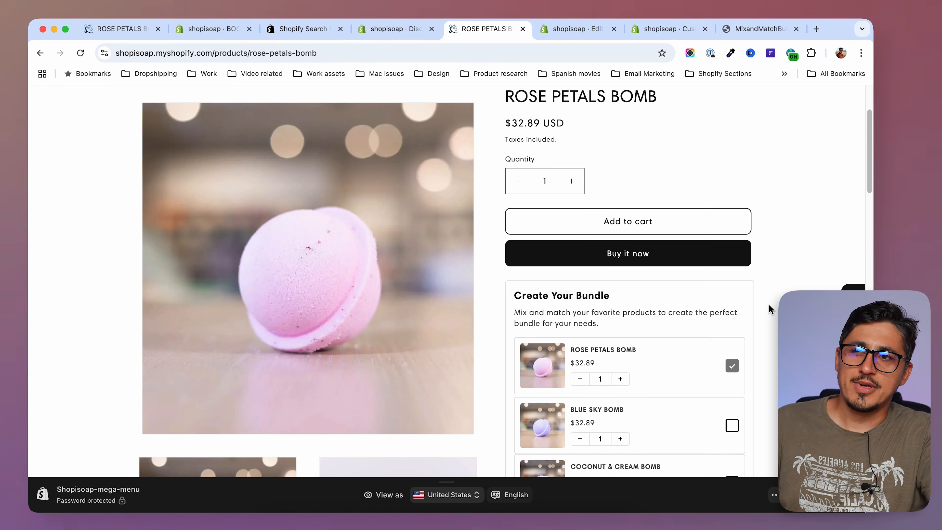
pyautogui.click(395, 28)
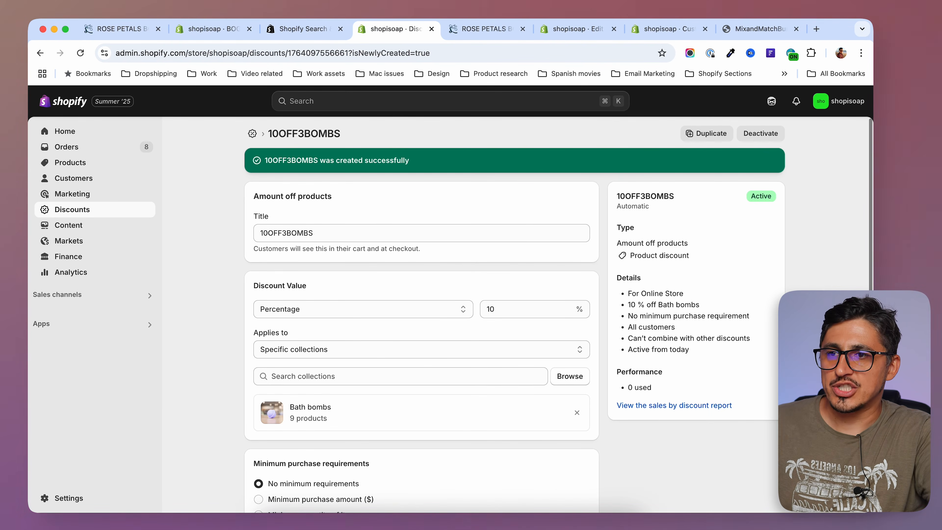
pyautogui.click(484, 28)
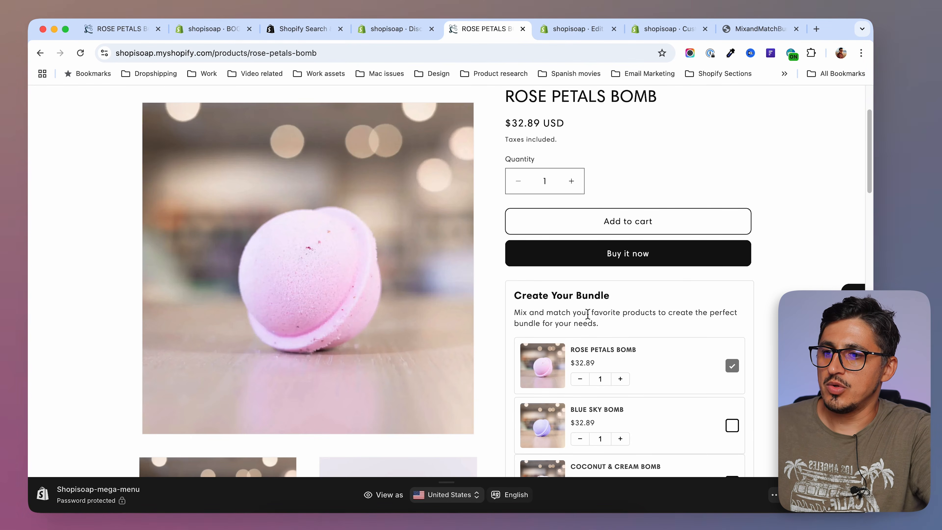
# Set mix-bundle.liquid's bundle_description to "Get 5% OFF with 2 Items | Get 10% OFF with 2 Items | Get 15% OFF with 3 Items" and save
pyautogui.click(562, 30)
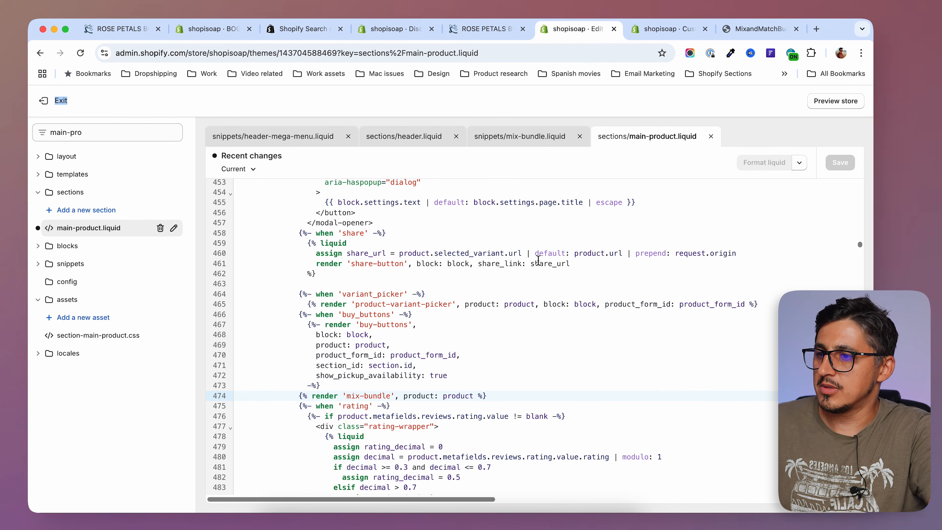
pyautogui.scroll(20, 612, 253)
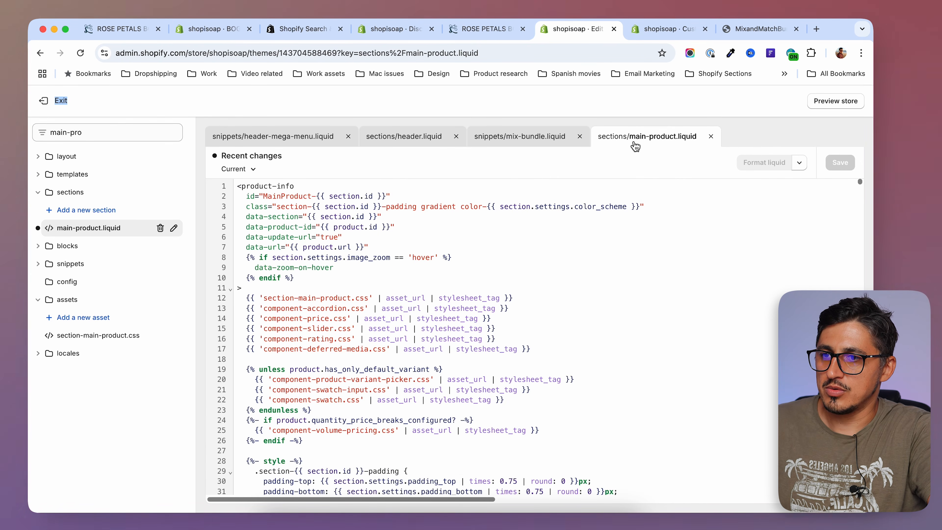
pyautogui.click(534, 141)
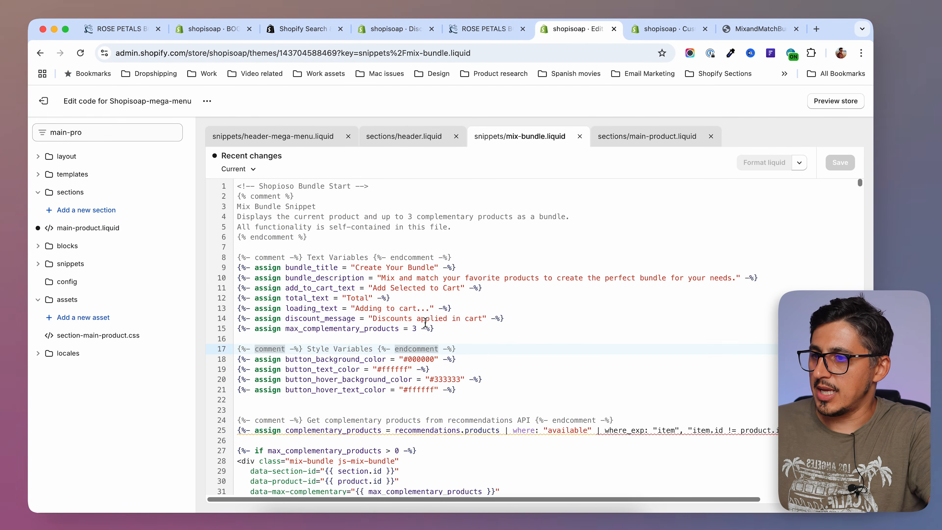
pyautogui.moveTo(381, 278); pyautogui.dragTo(729, 279)
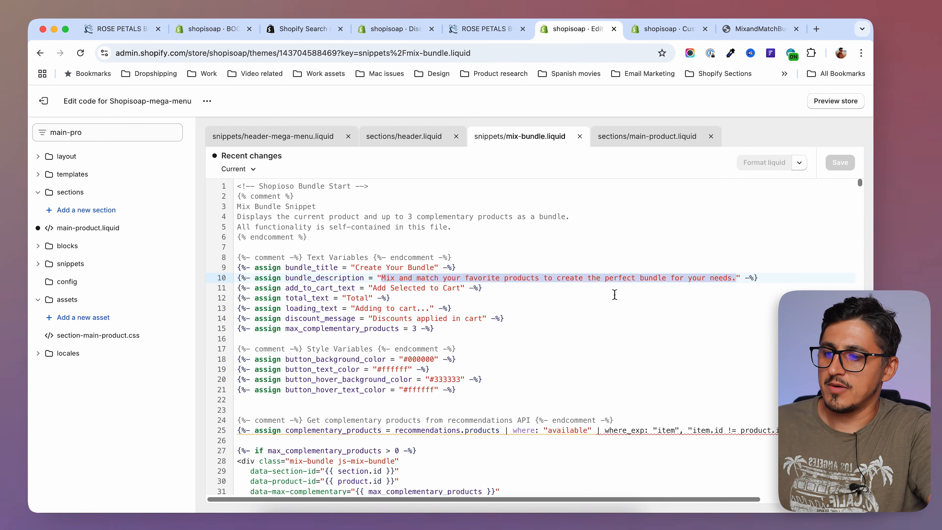
pyautogui.write('Get 5% OFF with 2 Items | Get 10% OFF with 2 Items | Get 15% OFF with 3 Items')
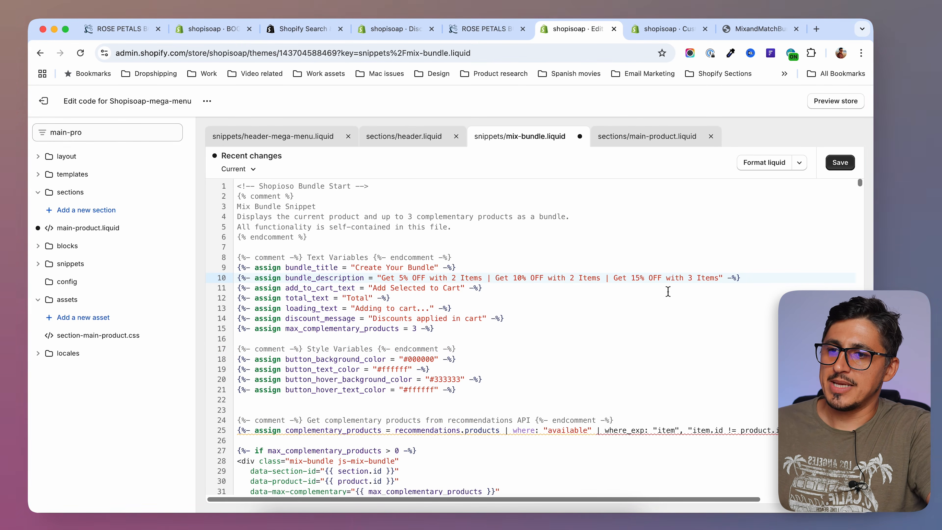
pyautogui.press('super+s')
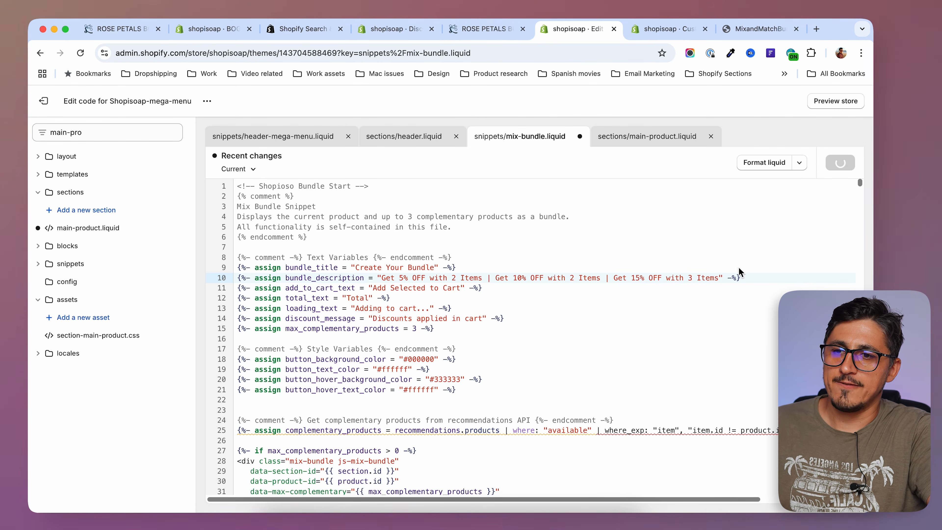
# Back on the ROSE PETALS BOMB storefront page, select BLUE SKY BOMB and COCONUT & CREAM BOMB in the Create Your Bundle block
pyautogui.click(482, 29)
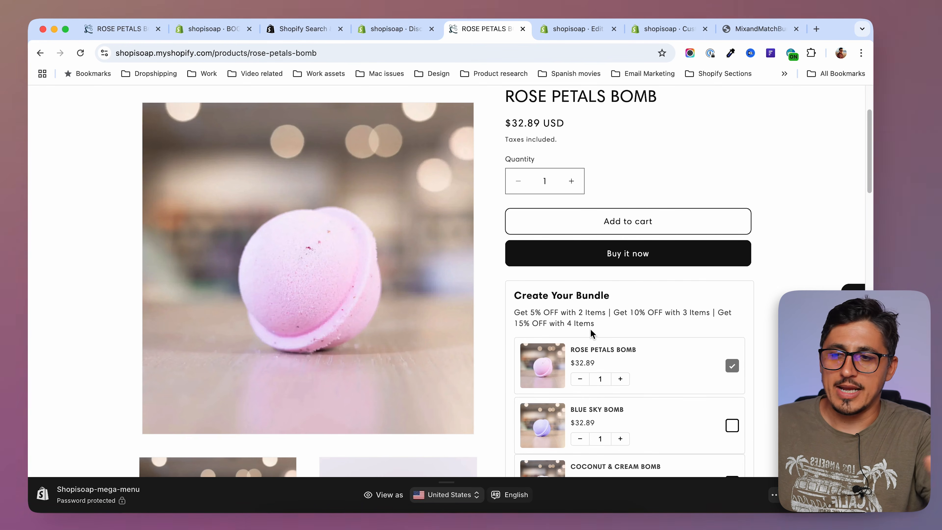
pyautogui.scroll(-5, 649, 334)
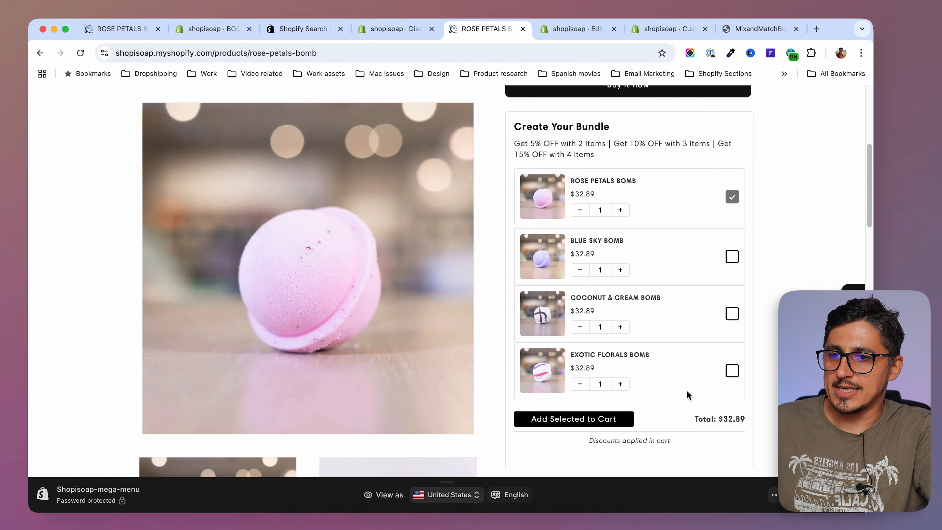
pyautogui.click(732, 256)
pyautogui.click(732, 314)
pyautogui.click(732, 314)
pyautogui.scroll(1, 750, 345)
pyautogui.scroll(-2, 746, 305)
pyautogui.click(733, 287)
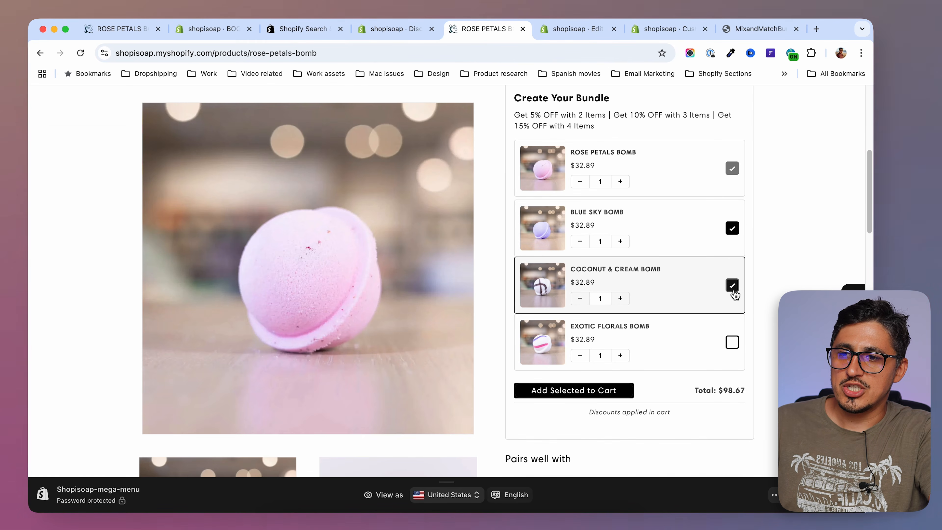
# Set the COCONUT & CREAM BOMB quantity to 3, add the selected bundle to the cart and review the discounted lines
pyautogui.click(621, 300)
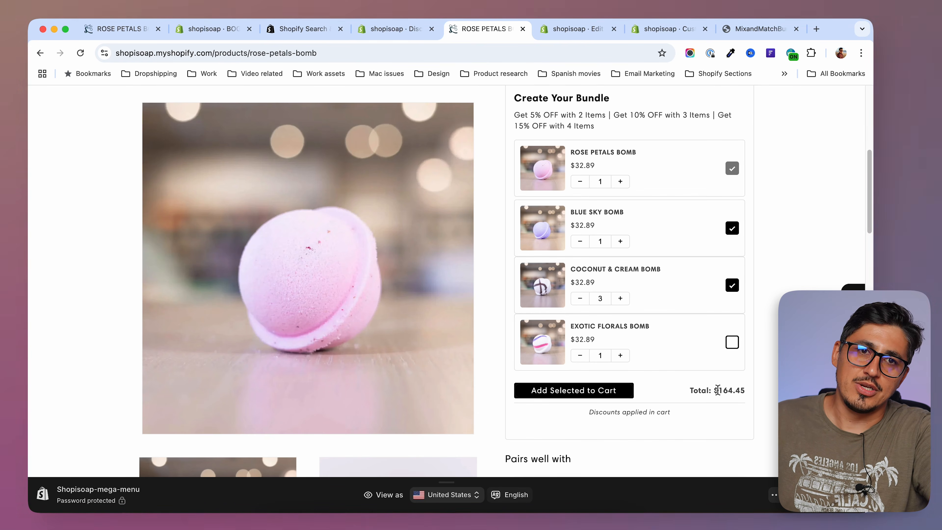
pyautogui.scroll(1, 717, 389)
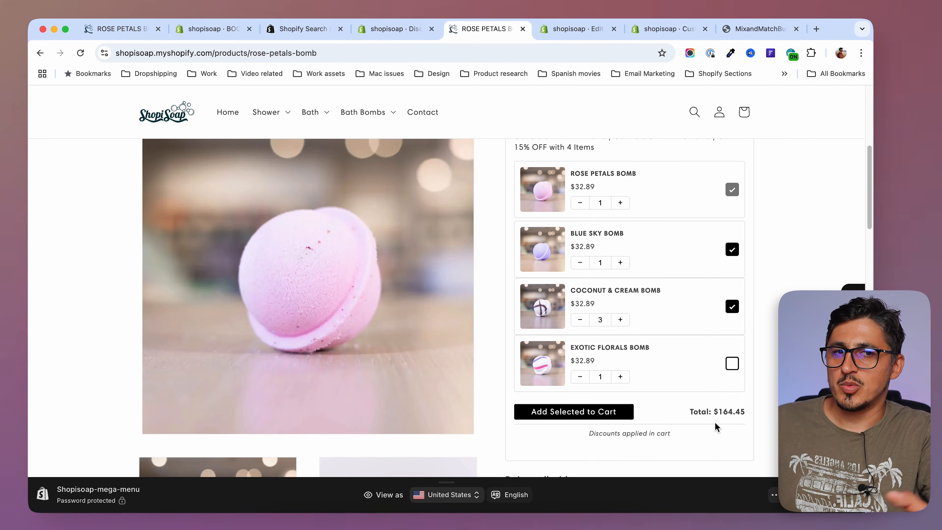
pyautogui.click(579, 412)
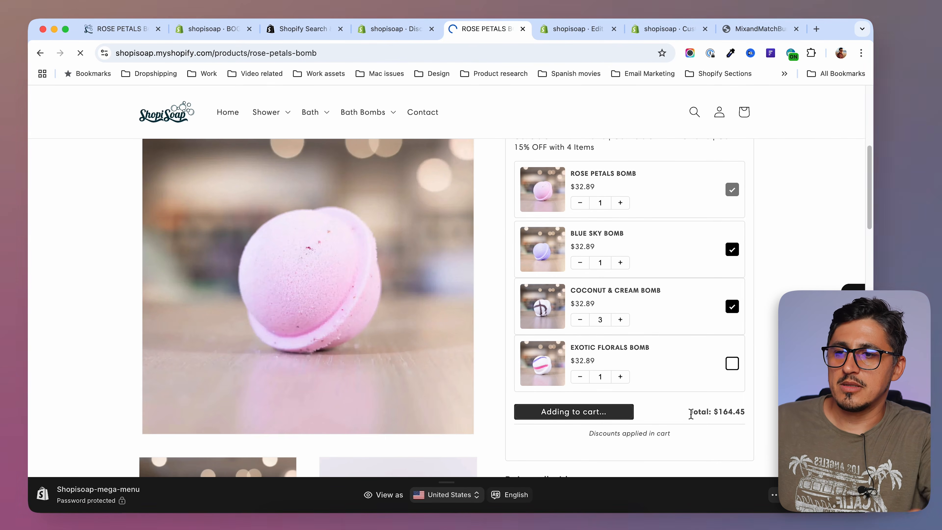
pyautogui.scroll(-3, 345, 325)
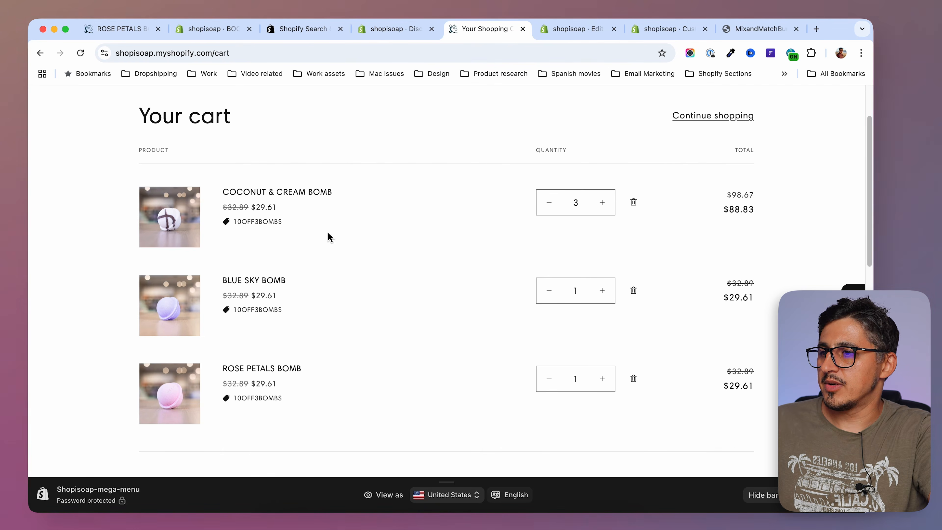
pyautogui.scroll(1, 275, 432)
# Open ROSE PETALS BOMB from the cart and examine which products its Create Your Bundle block offers
pyautogui.click(300, 401)
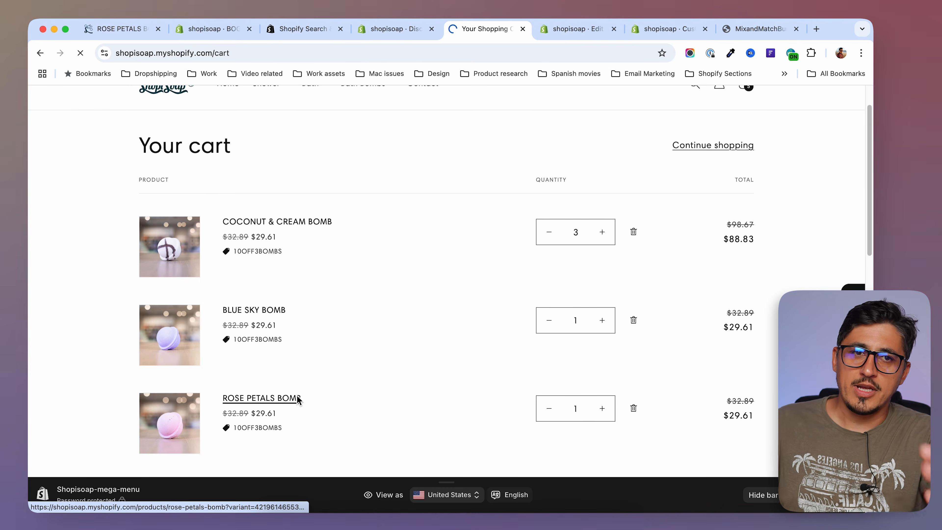
pyautogui.scroll(-3, 658, 400)
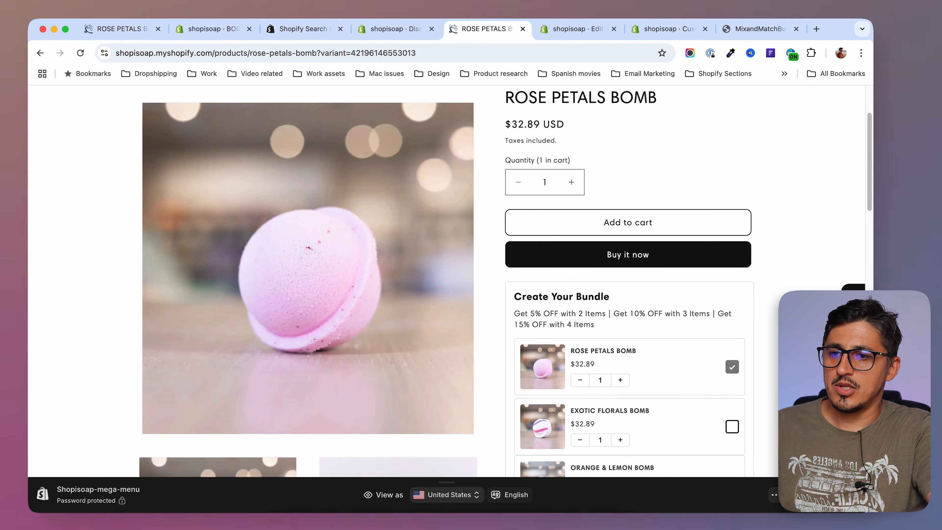
pyautogui.scroll(-2, 630, 282)
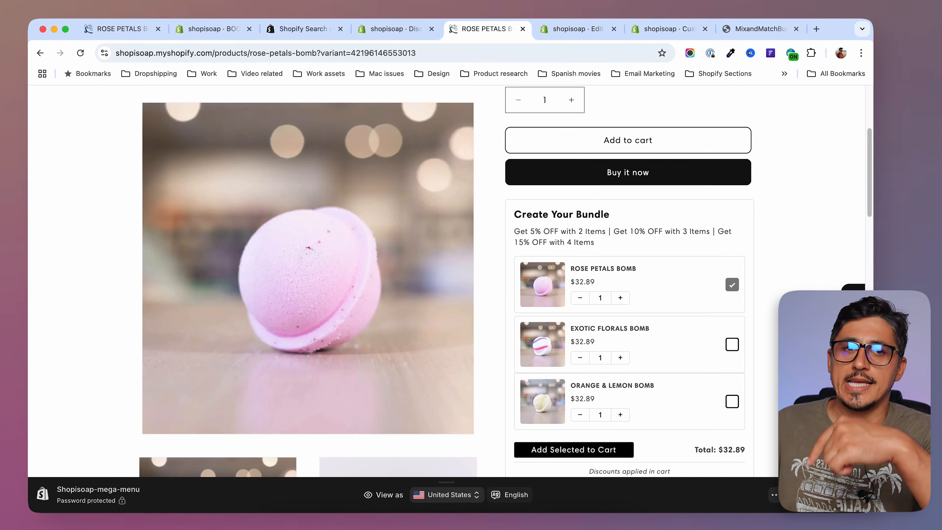